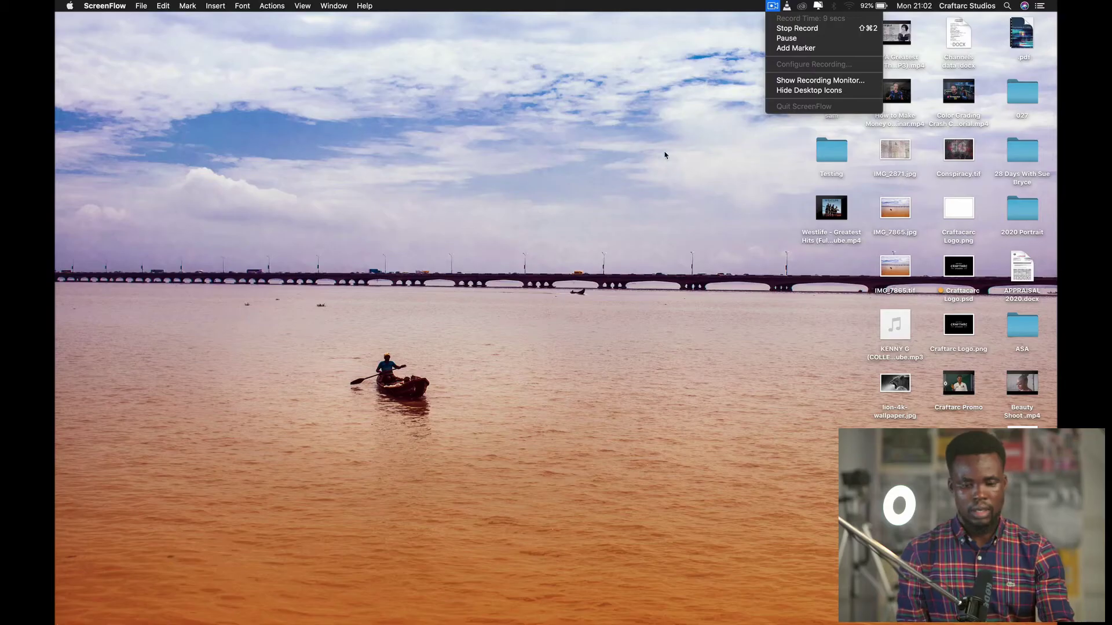
- Launch Capture One 12 from the Dock with the Fola session showing CAS_6042.NEF
{"action": "left_click", "coordinate": [665, 155]}
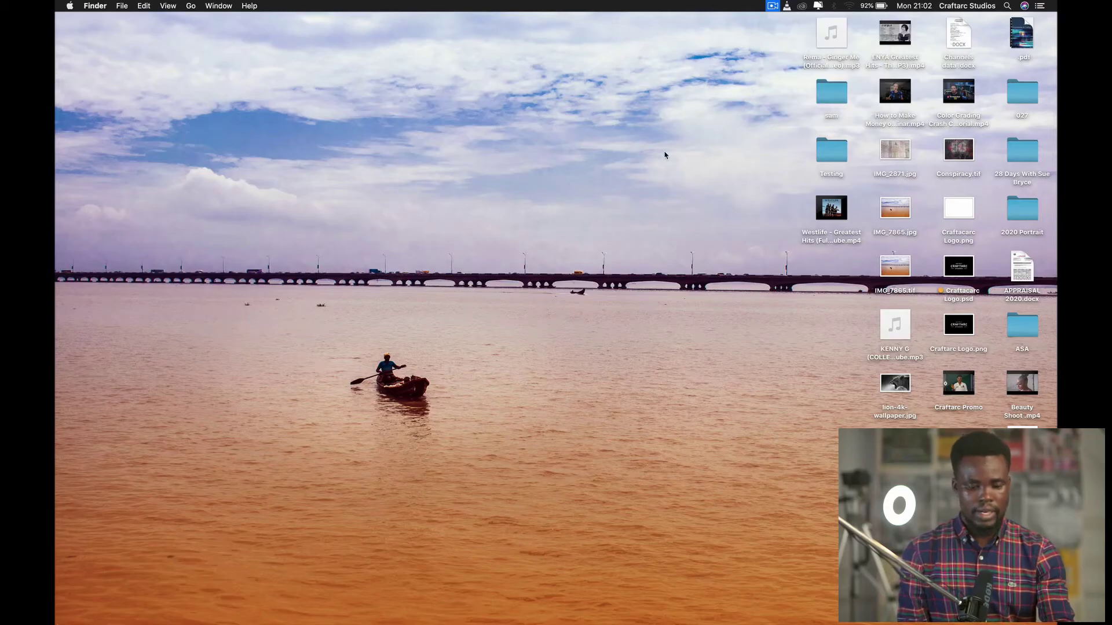
{"action": "mouse_move", "coordinate": [683, 614]}
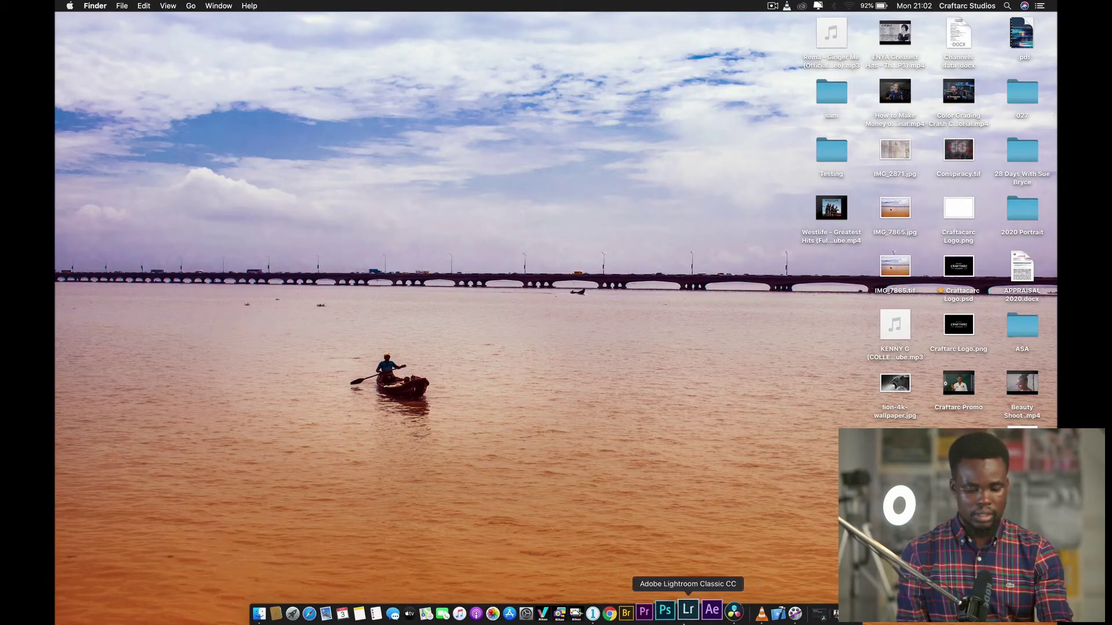
{"action": "left_click", "coordinate": [607, 613]}
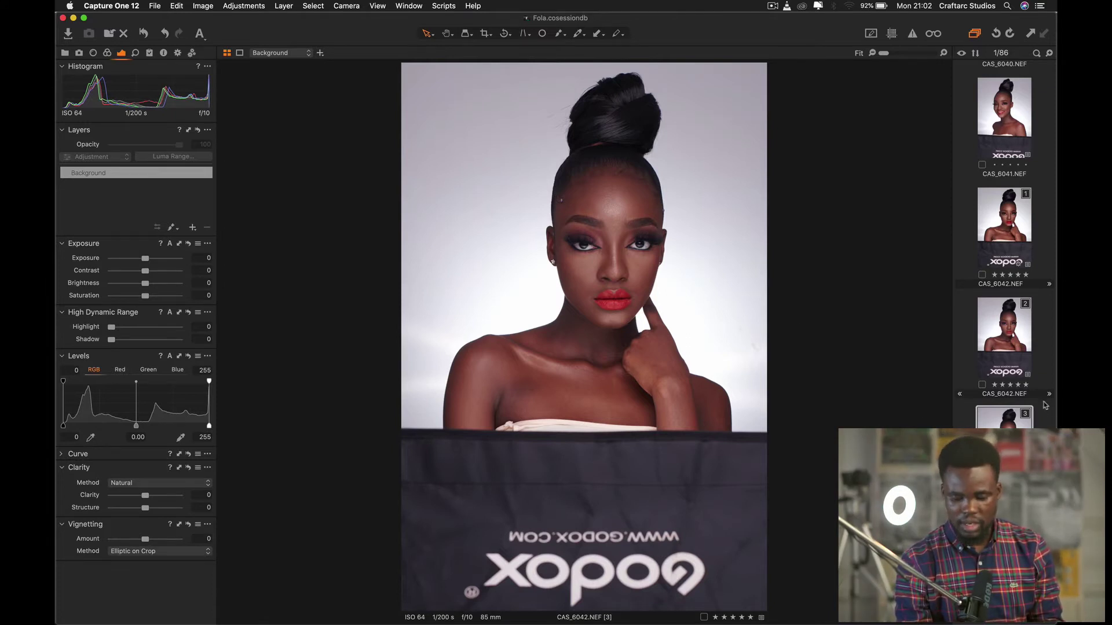
- Load variant 1 of CAS_6042.NEF with its Layer 1, Lighting and Color fix layers
{"action": "left_click", "coordinate": [1015, 324]}
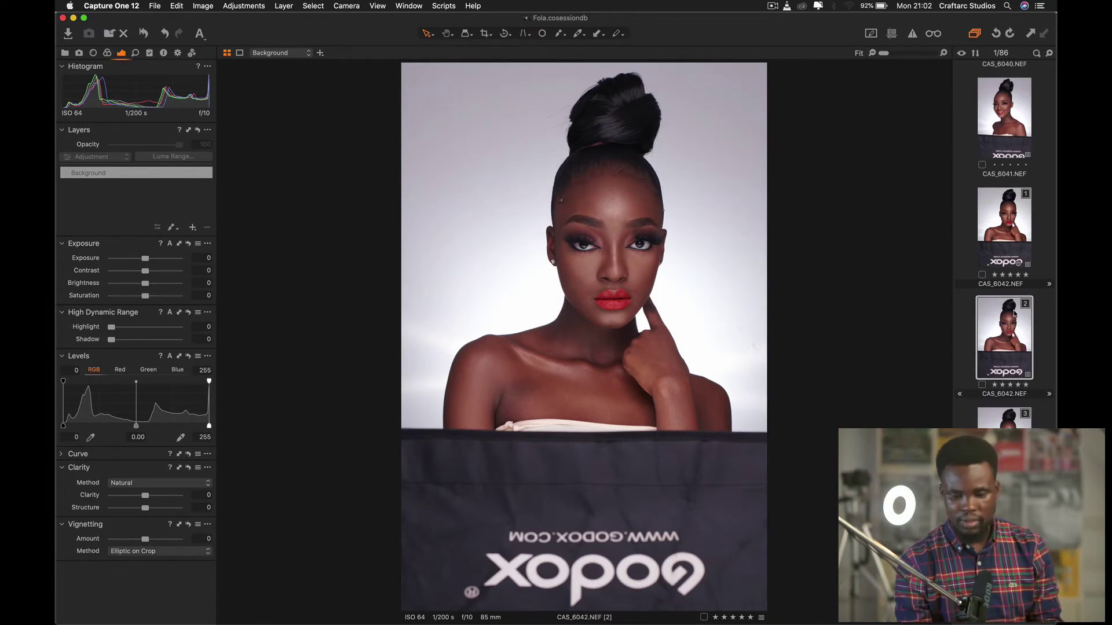
{"action": "left_click", "coordinate": [1015, 217]}
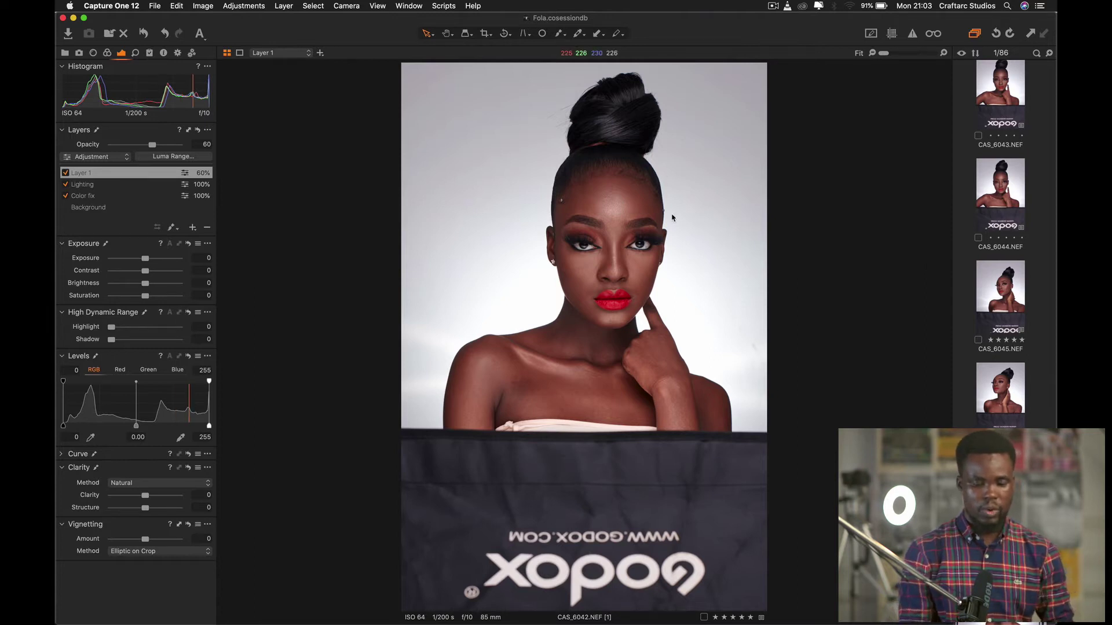
- Zoom in on the portrait and look through variants 3 and 2 of CAS_6042
{"action": "scroll", "coordinate": [623, 222], "scroll_direction": "up", "scroll_amount": 3}
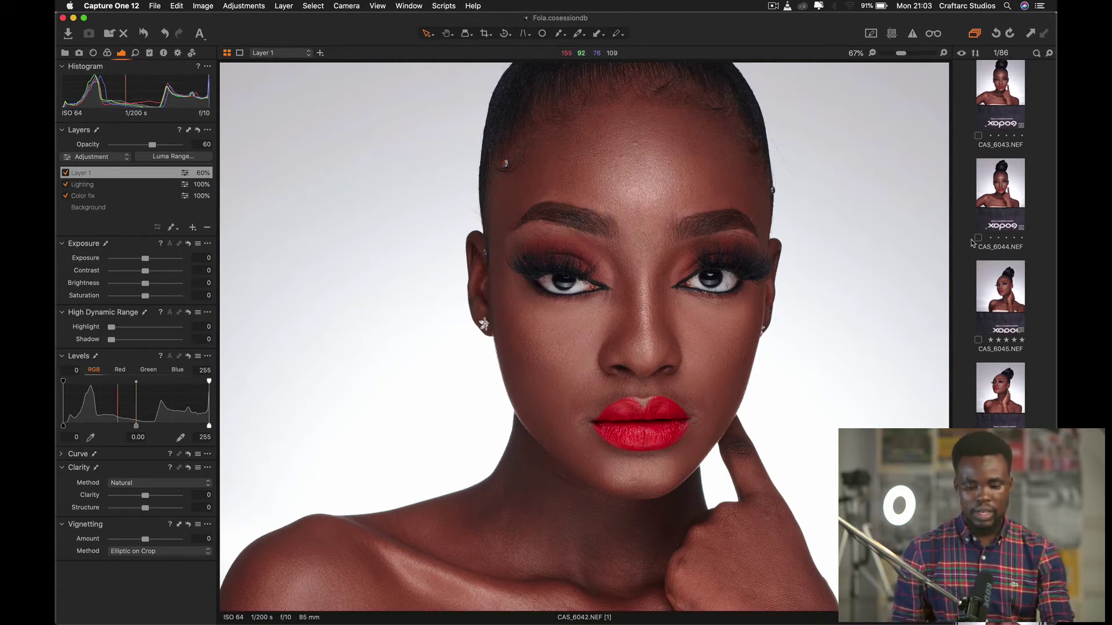
{"action": "scroll", "coordinate": [1013, 290], "scroll_direction": "up", "scroll_amount": 5}
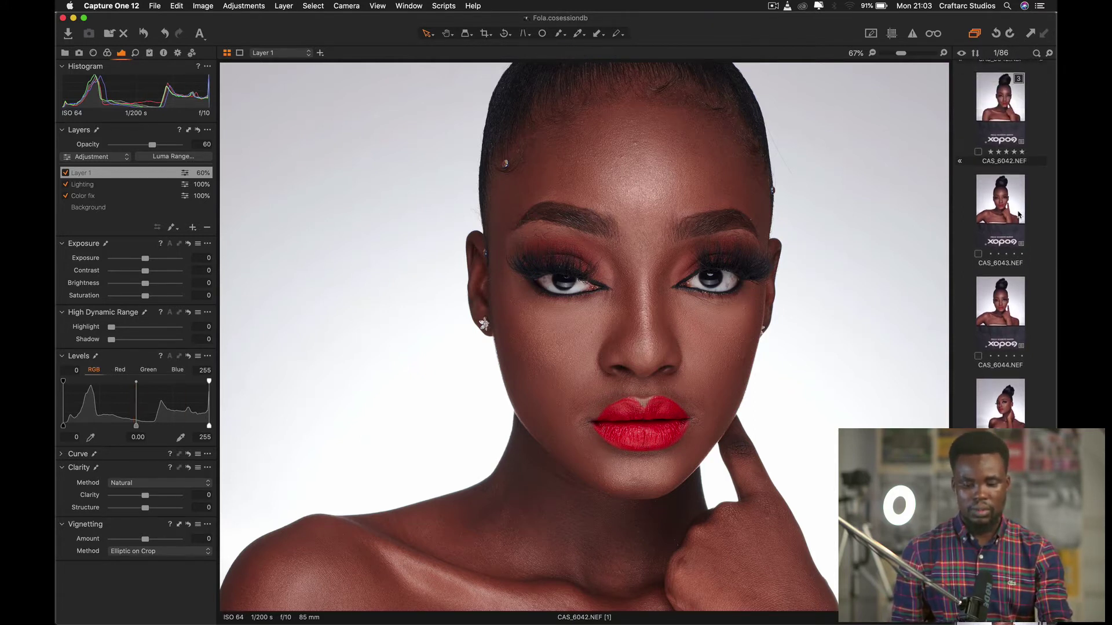
{"action": "scroll", "coordinate": [1008, 243], "scroll_direction": "down", "scroll_amount": 3}
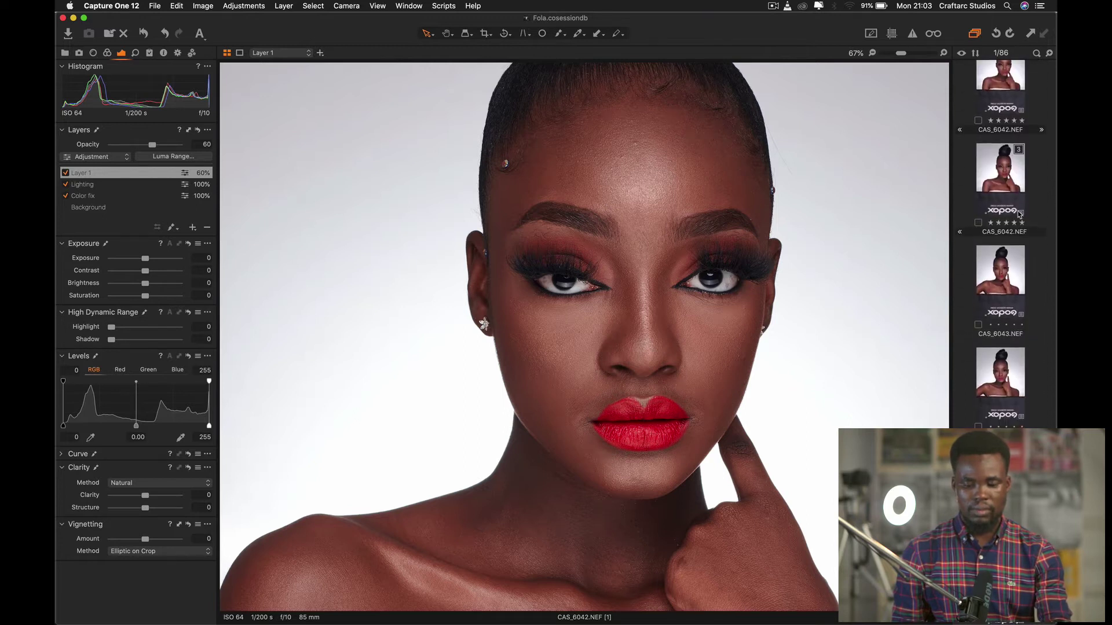
{"action": "left_click", "coordinate": [1000, 274]}
{"action": "left_click", "coordinate": [1009, 184]}
{"action": "scroll", "coordinate": [1010, 191], "scroll_direction": "up", "scroll_amount": 2}
{"action": "scroll", "coordinate": [1005, 185], "scroll_direction": "up", "scroll_amount": 1}
{"action": "left_click", "coordinate": [999, 171]}
{"action": "scroll", "coordinate": [1019, 145], "scroll_direction": "up", "scroll_amount": 2}
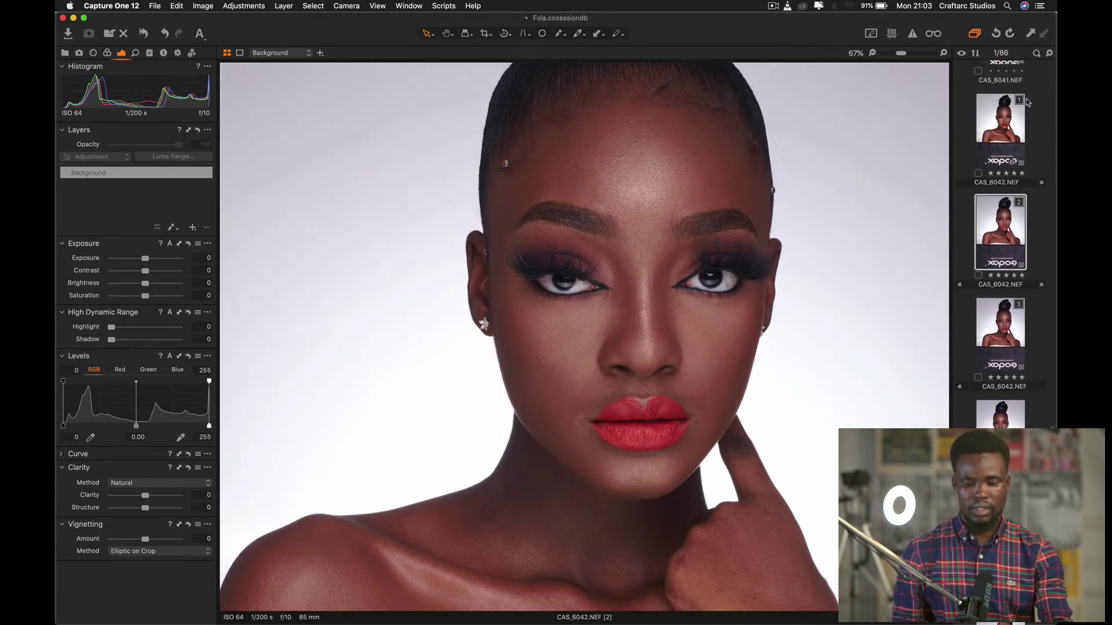
- Mark the layered variant 1 with a red colour tag
{"action": "left_click", "coordinate": [1010, 120]}
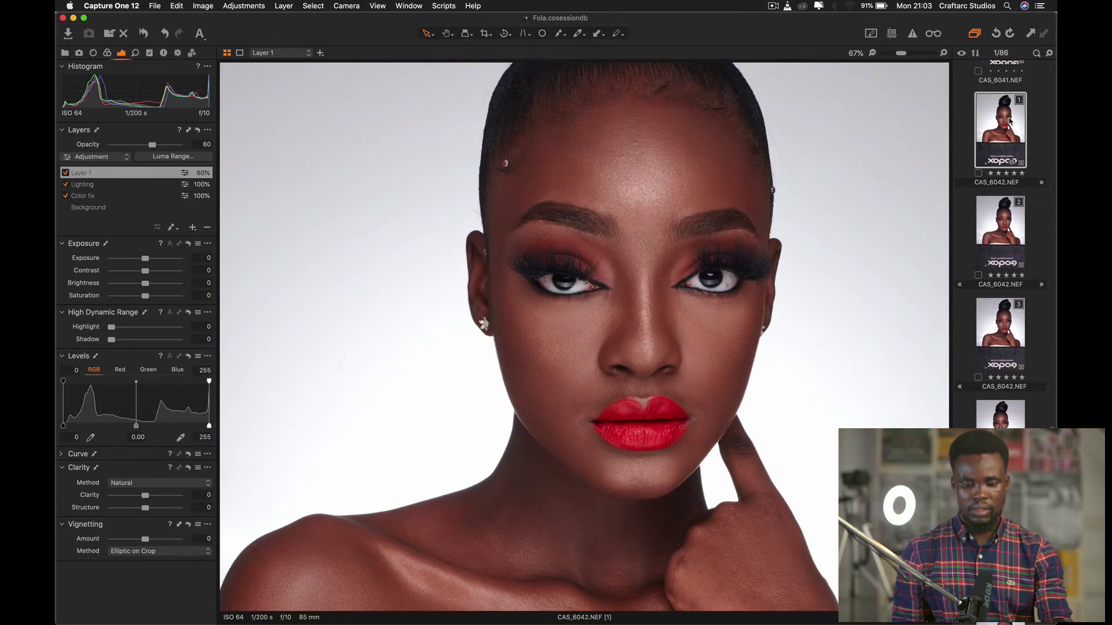
{"action": "left_click", "coordinate": [978, 173]}
{"action": "left_click", "coordinate": [993, 187]}
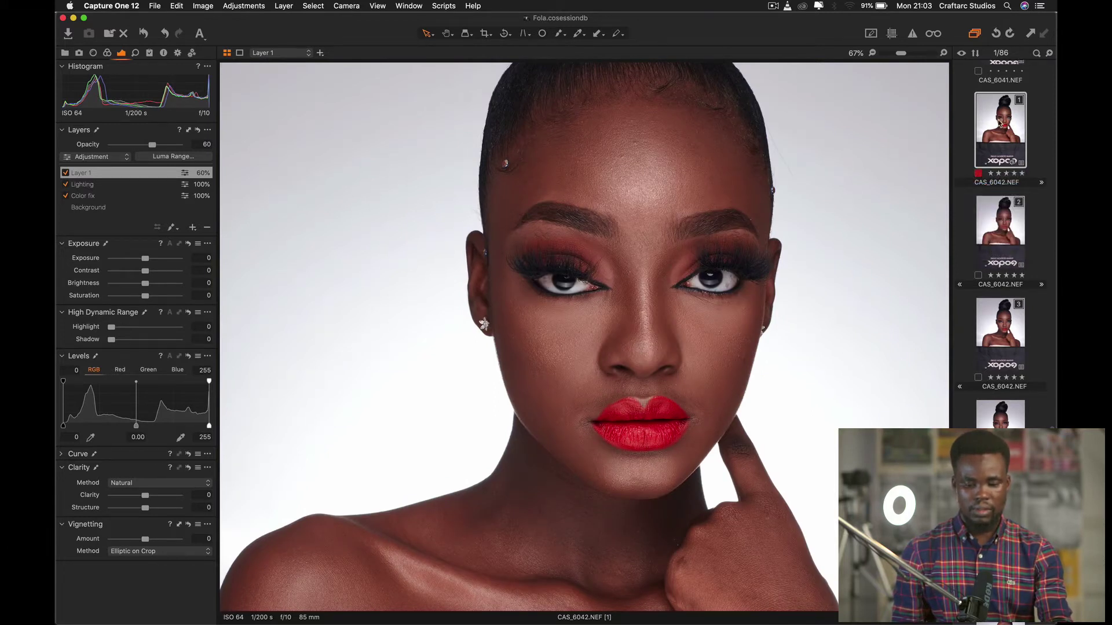
- Compare retouched variant 1 with unedited variant 2 and view the Background layer's adjustments
{"action": "left_click", "coordinate": [1002, 234]}
{"action": "left_click", "coordinate": [1010, 116]}
{"action": "left_click", "coordinate": [997, 219]}
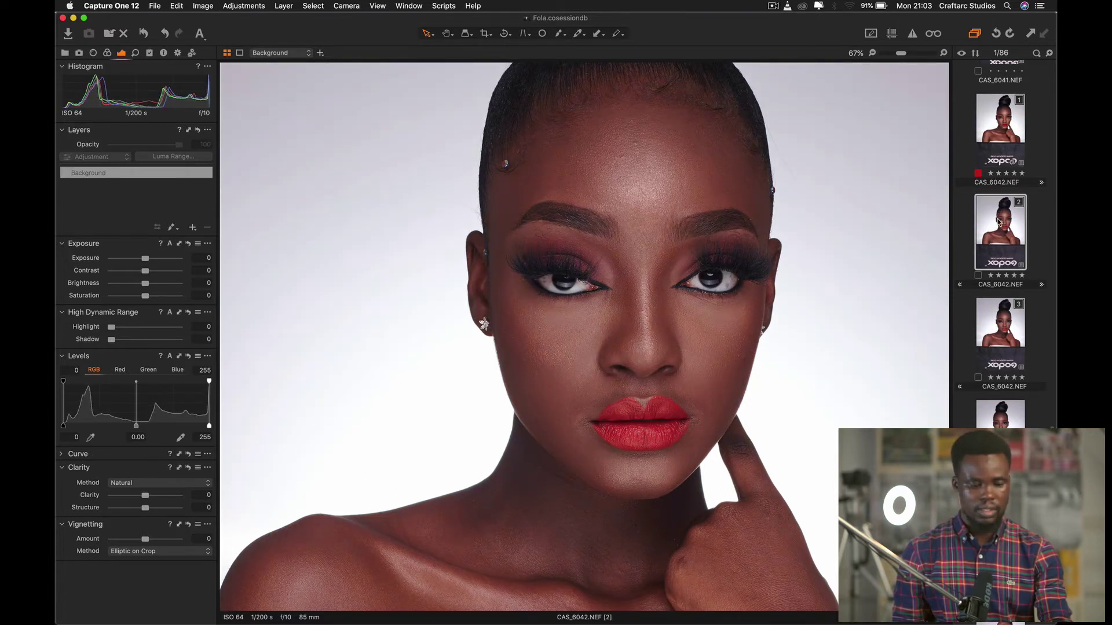
{"action": "left_click", "coordinate": [1004, 131]}
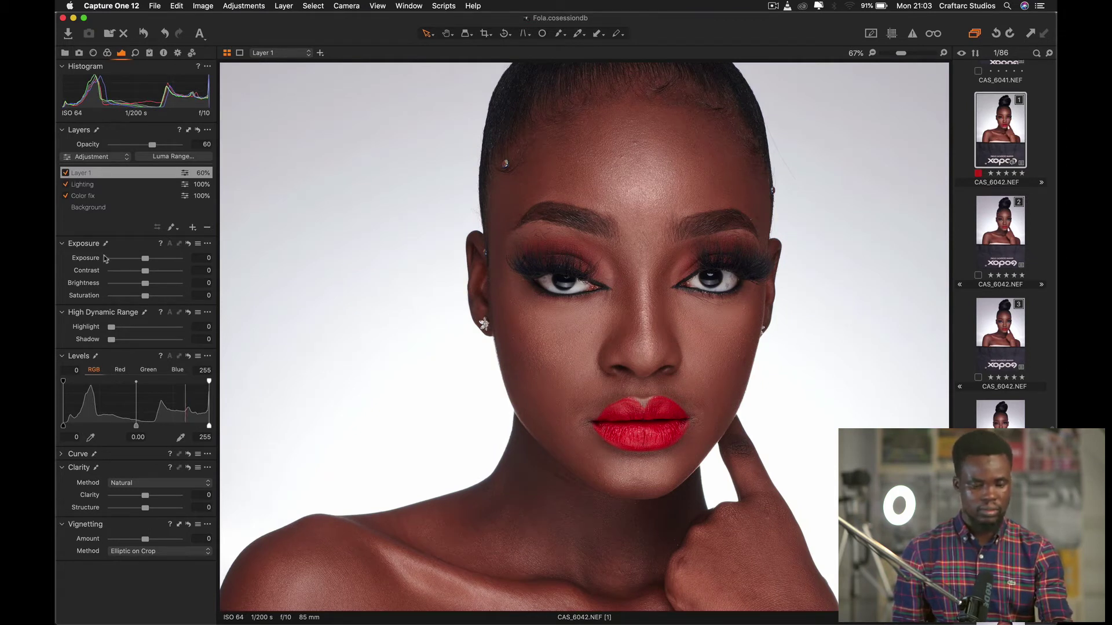
{"action": "left_click", "coordinate": [86, 210]}
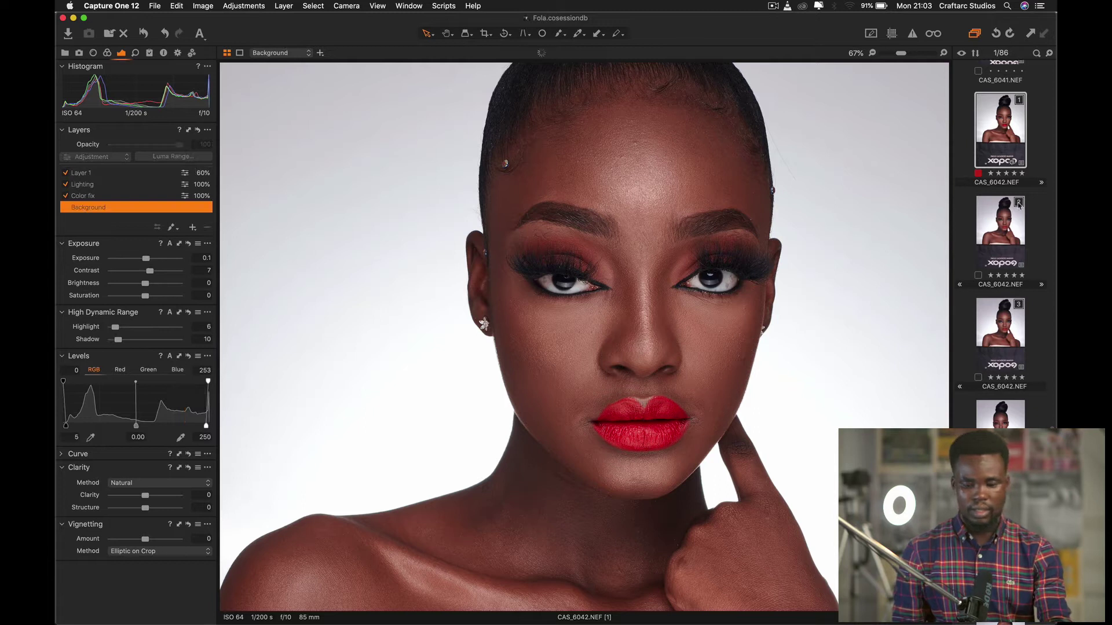
- Flip between variants 1 and 2 again, fit the image, and select variant 2
{"action": "left_click", "coordinate": [998, 237]}
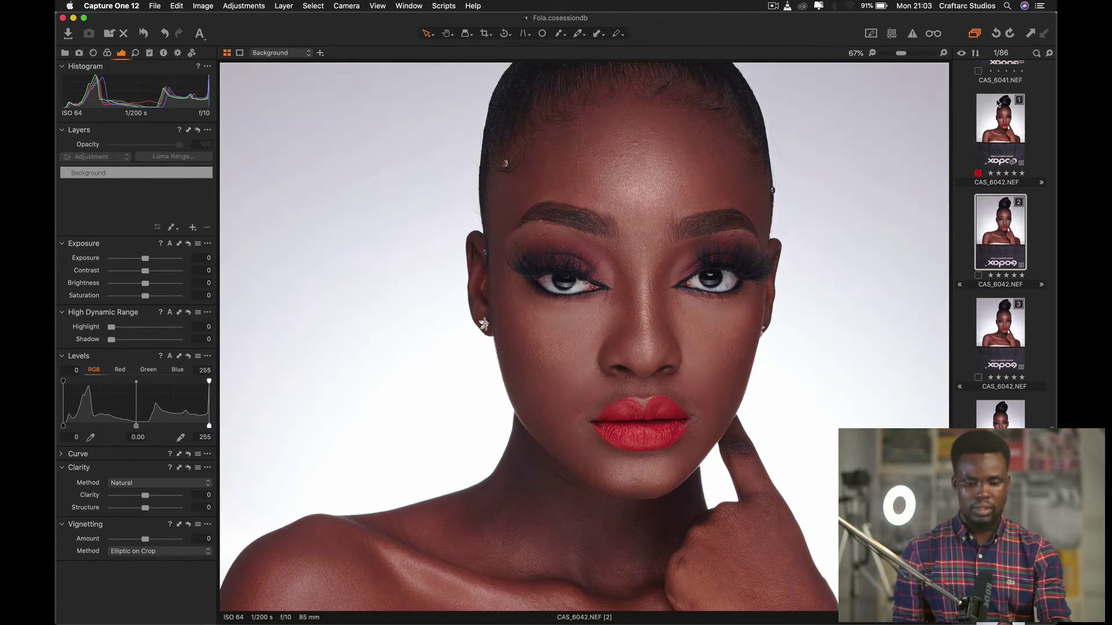
{"action": "left_click", "coordinate": [1001, 121]}
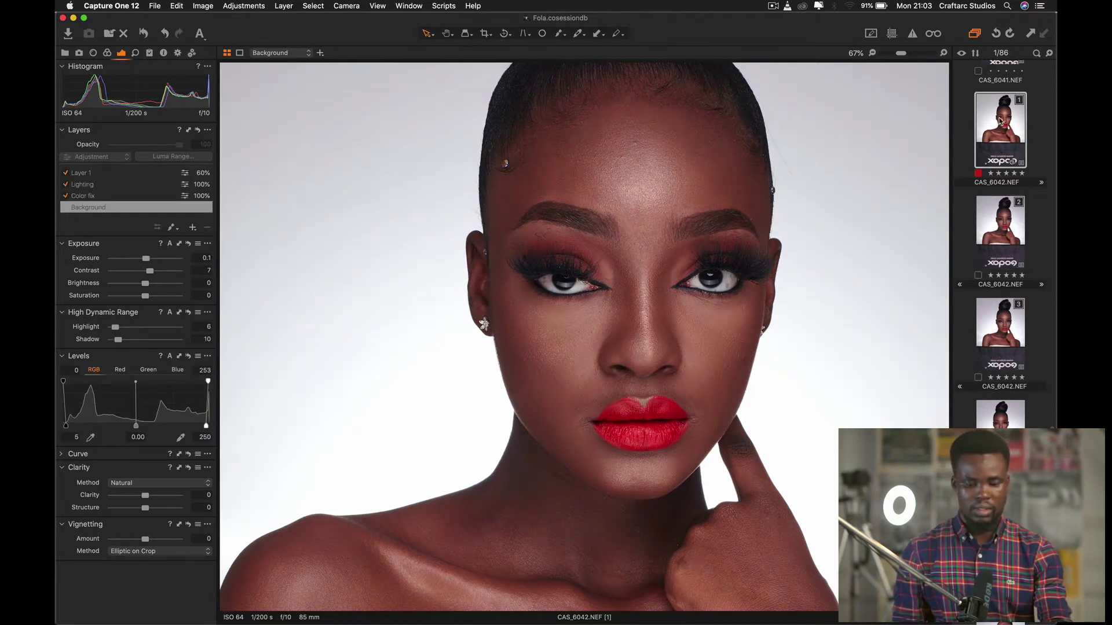
{"action": "left_click", "coordinate": [1002, 230]}
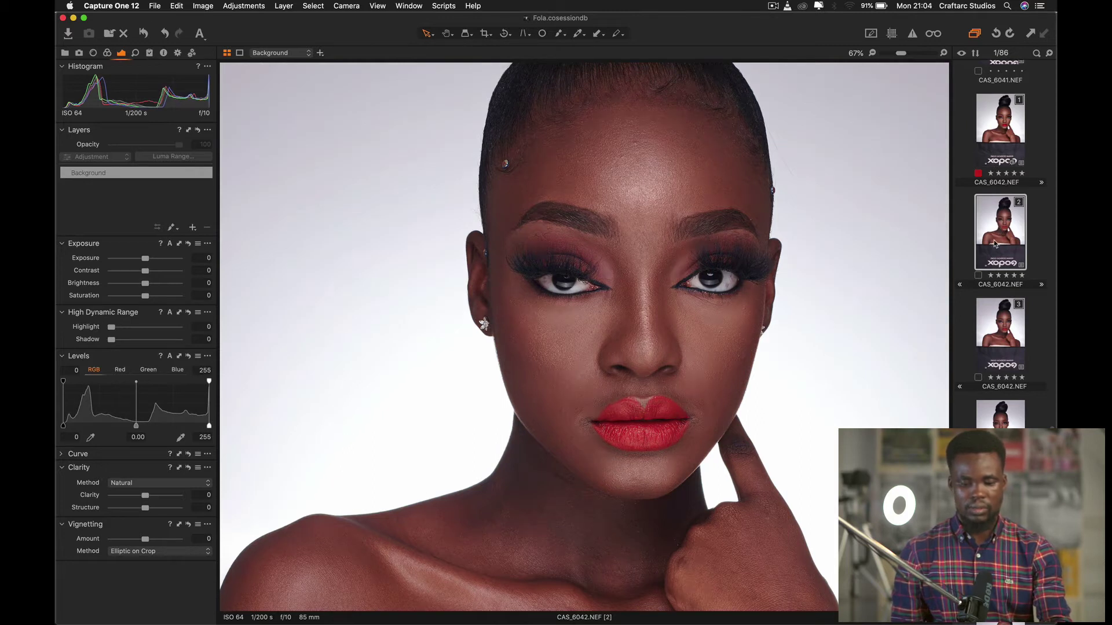
{"action": "left_click", "coordinate": [995, 133]}
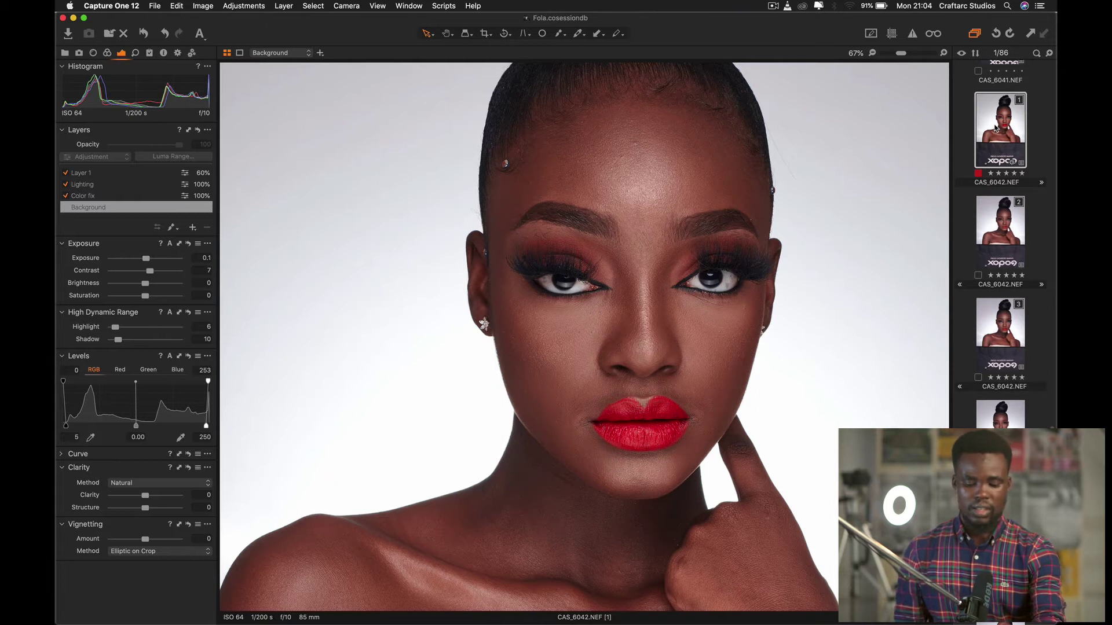
{"action": "key", "text": "super+0"}
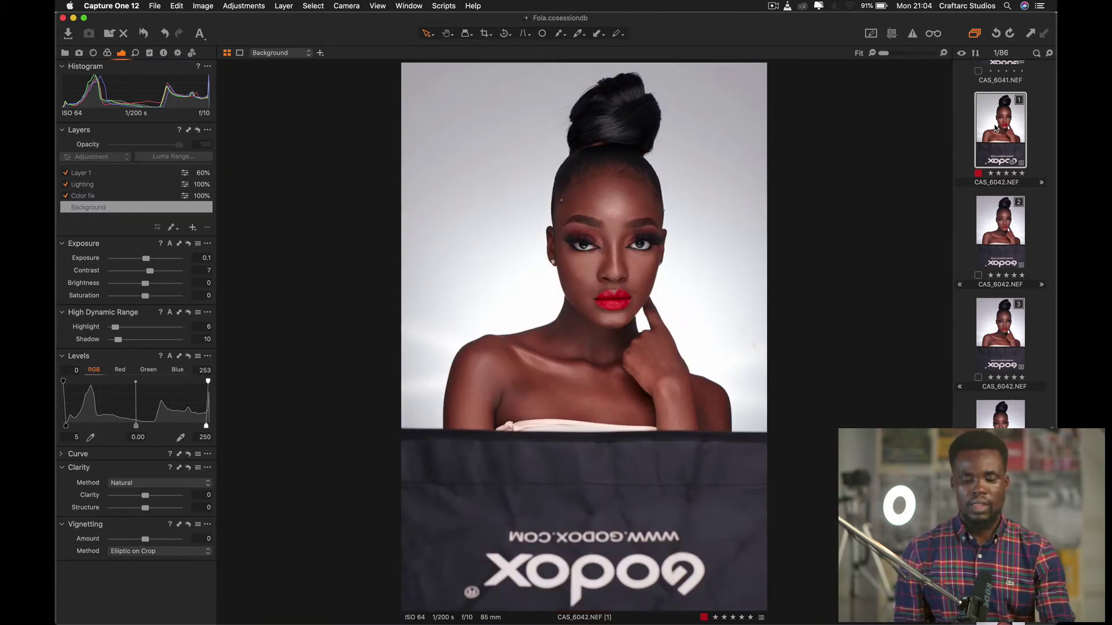
{"action": "left_click", "coordinate": [995, 211]}
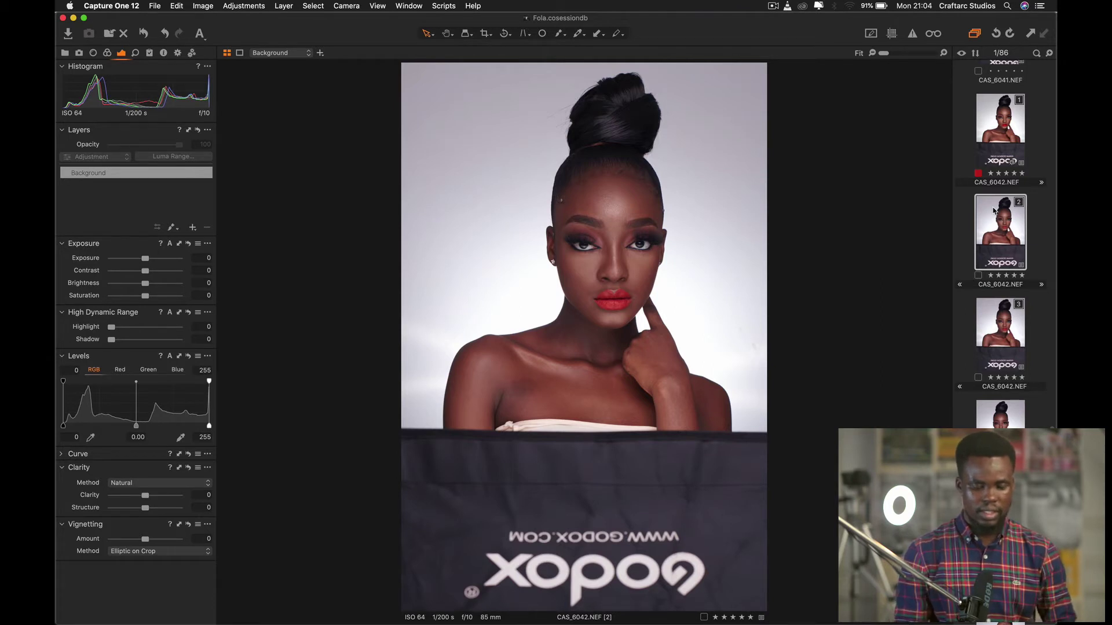
- Zoom to 50% and set the HDR tool to Highlight 15 and Shadow 10
{"action": "scroll", "coordinate": [592, 219], "scroll_direction": "up", "scroll_amount": 3}
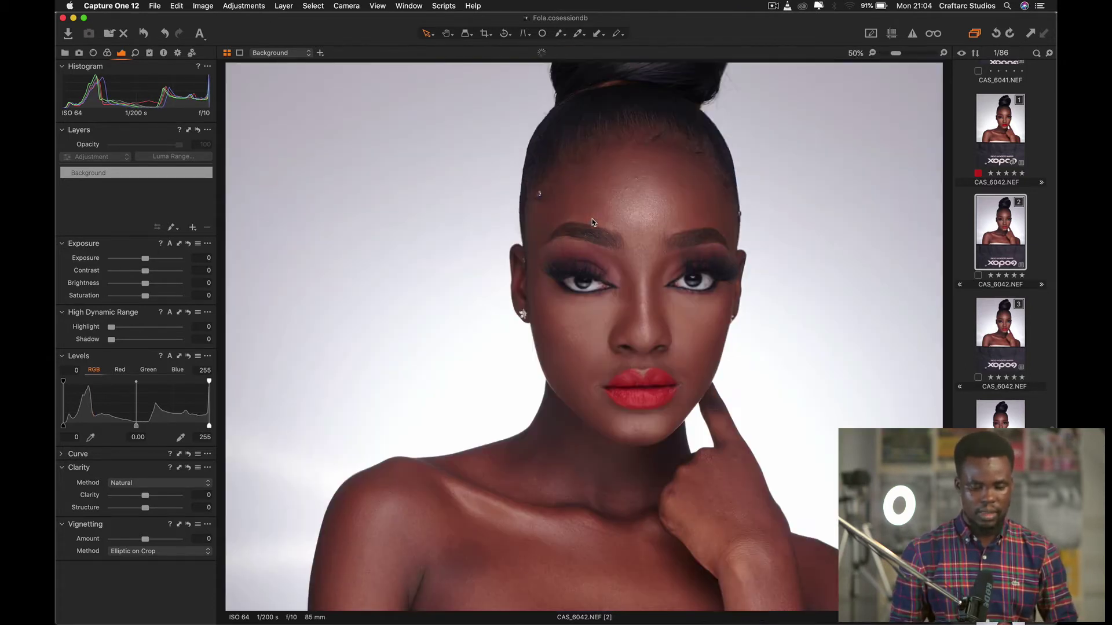
{"action": "left_click_drag", "start_coordinate": [675, 288], "coordinate": [676, 339]}
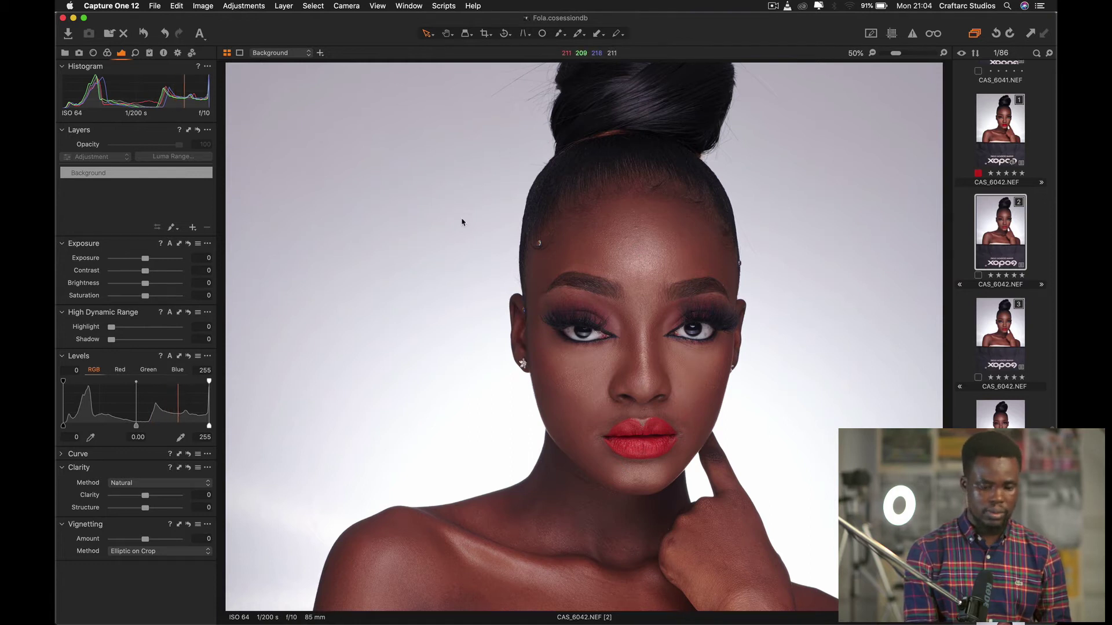
{"action": "left_click_drag", "start_coordinate": [125, 341], "coordinate": [125, 328]}
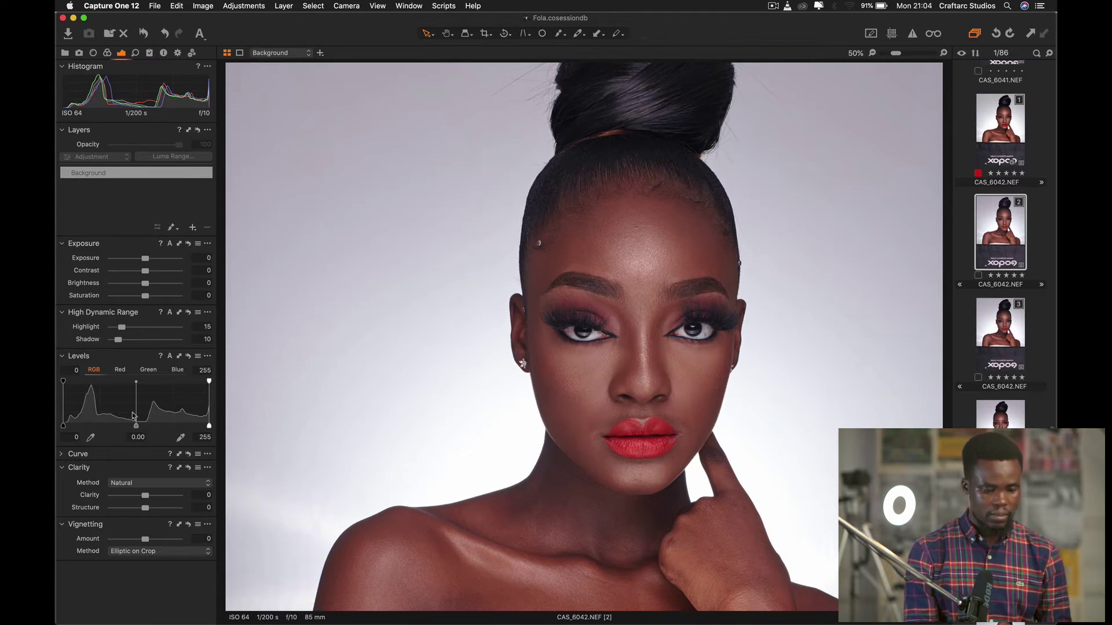
- Set the Levels white input to 245 and the output range to 5–252
{"action": "left_click_drag", "start_coordinate": [209, 381], "coordinate": [200, 378]}
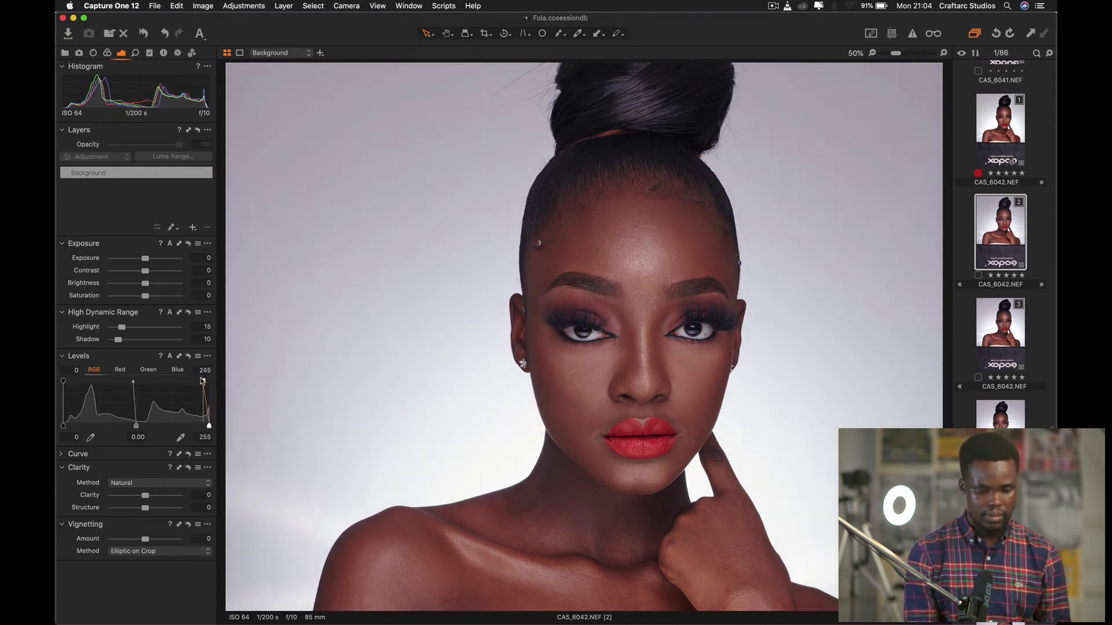
{"action": "left_click_drag", "start_coordinate": [209, 427], "coordinate": [206, 425]}
{"action": "left_click_drag", "start_coordinate": [65, 426], "coordinate": [68, 427]}
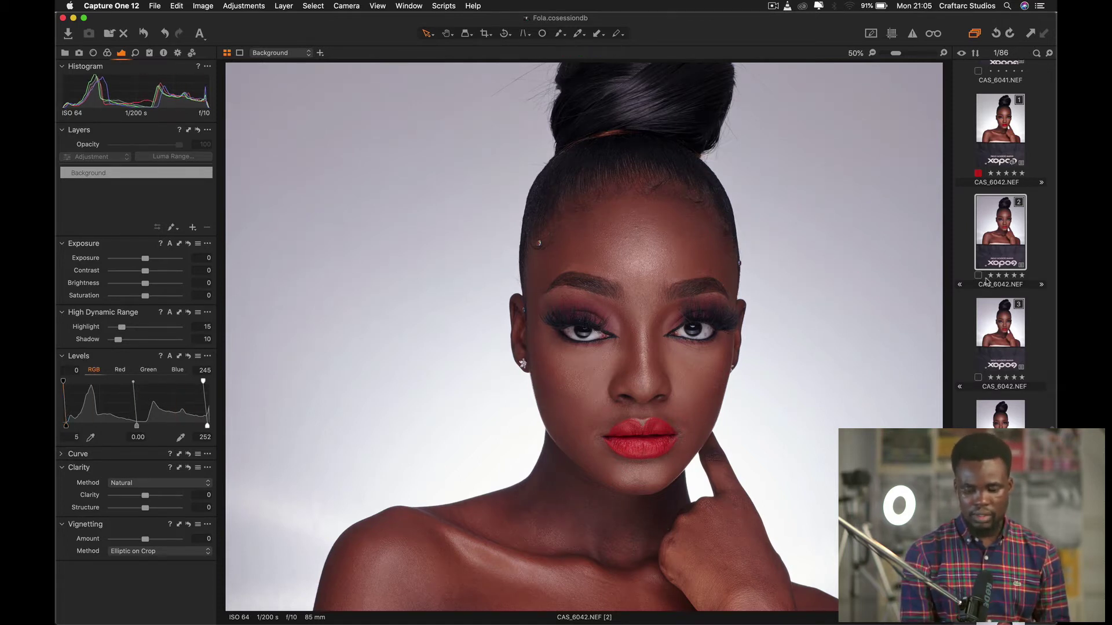
{"action": "right_click", "coordinate": [1003, 232]}
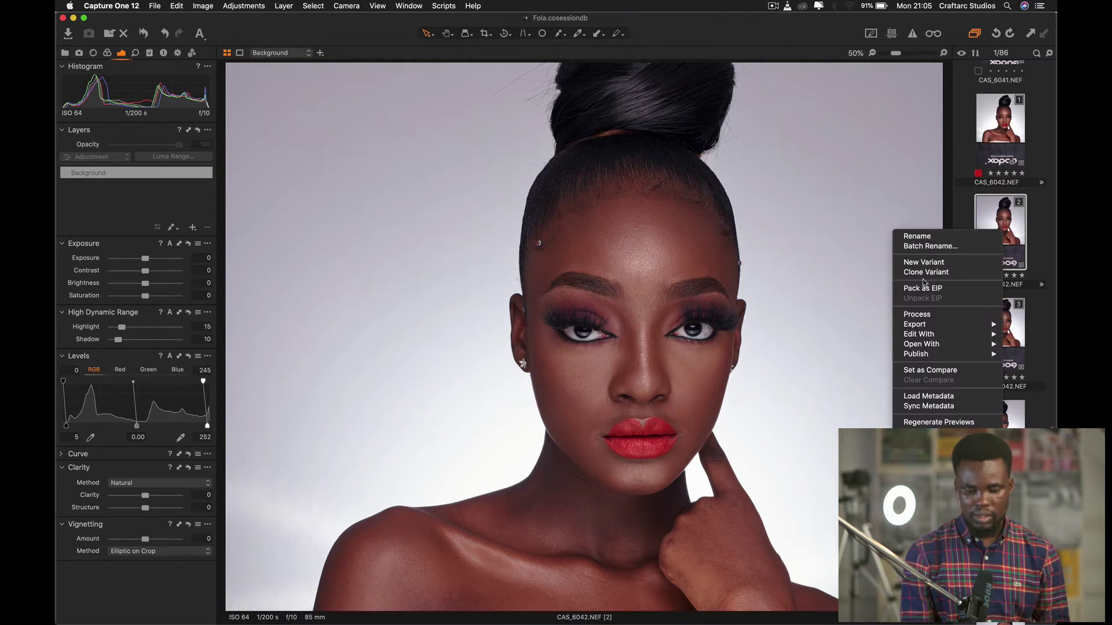
{"action": "left_click", "coordinate": [936, 266]}
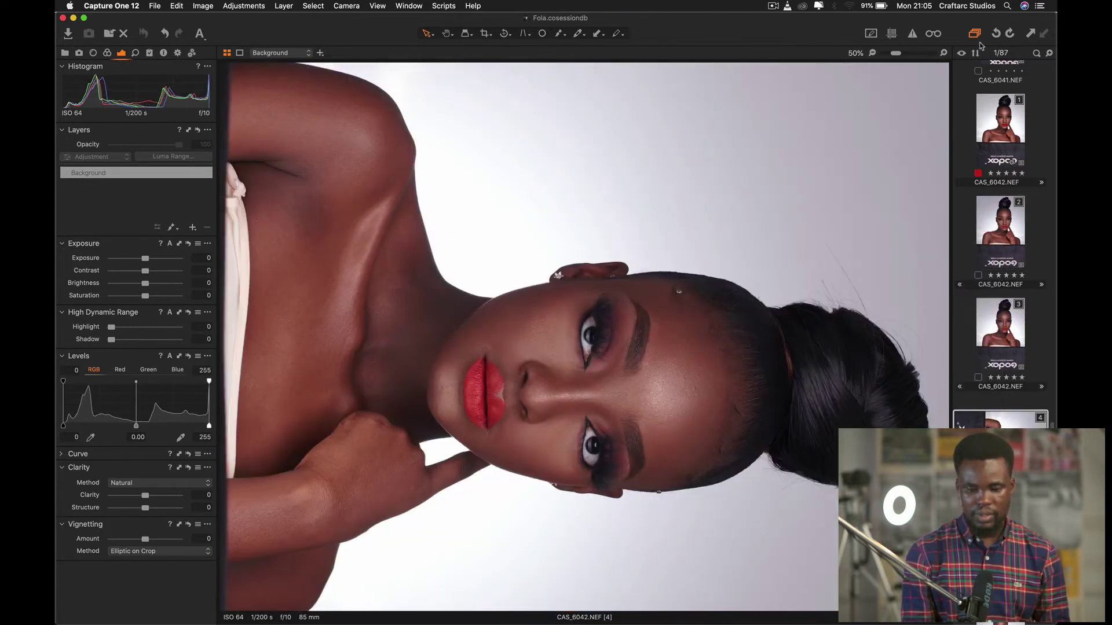
{"action": "left_click", "coordinate": [996, 34]}
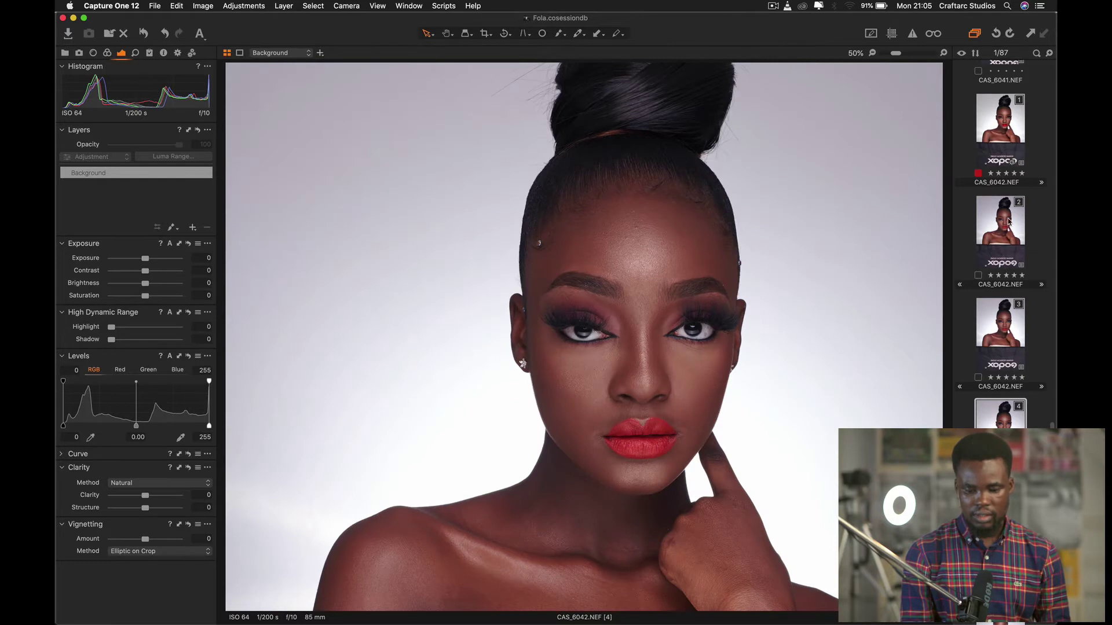
{"action": "left_click", "coordinate": [1007, 229]}
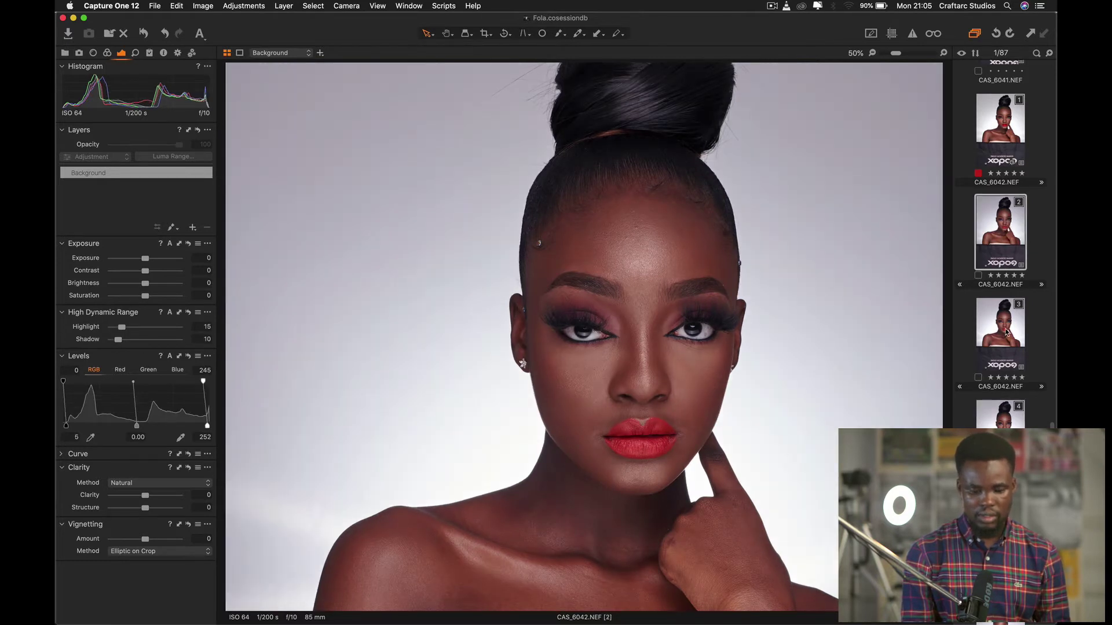
{"action": "left_click", "coordinate": [1006, 310]}
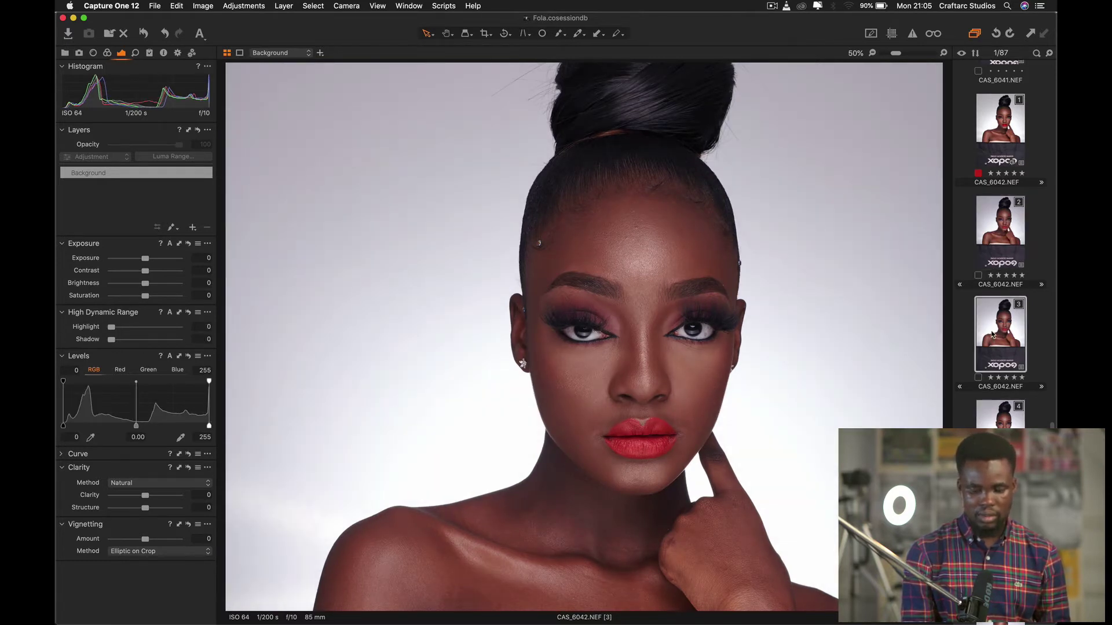
{"action": "left_click", "coordinate": [998, 225]}
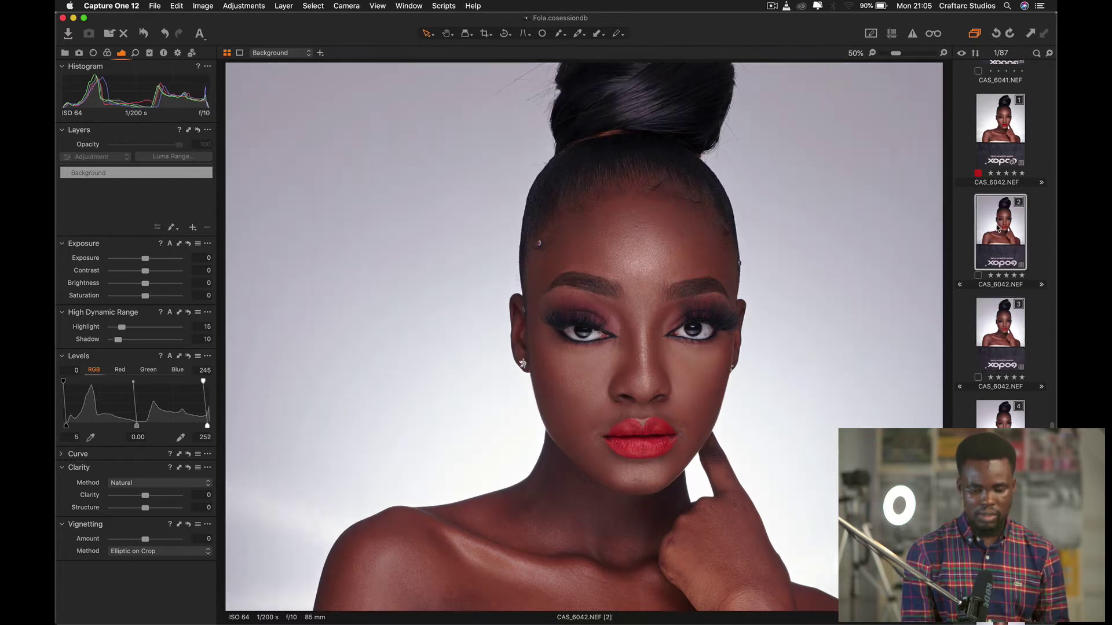
{"action": "left_click", "coordinate": [997, 331]}
{"action": "left_click", "coordinate": [997, 226]}
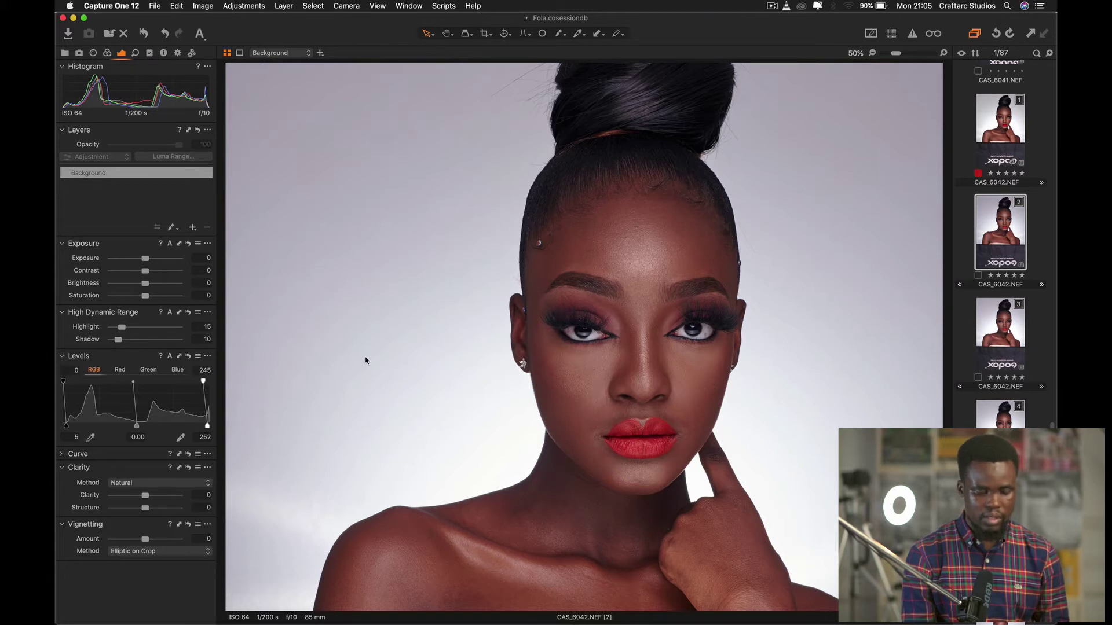
- Expand the Curve tool and add a slightly lowered shadow point on the Luma curve
{"action": "left_click", "coordinate": [63, 454]}
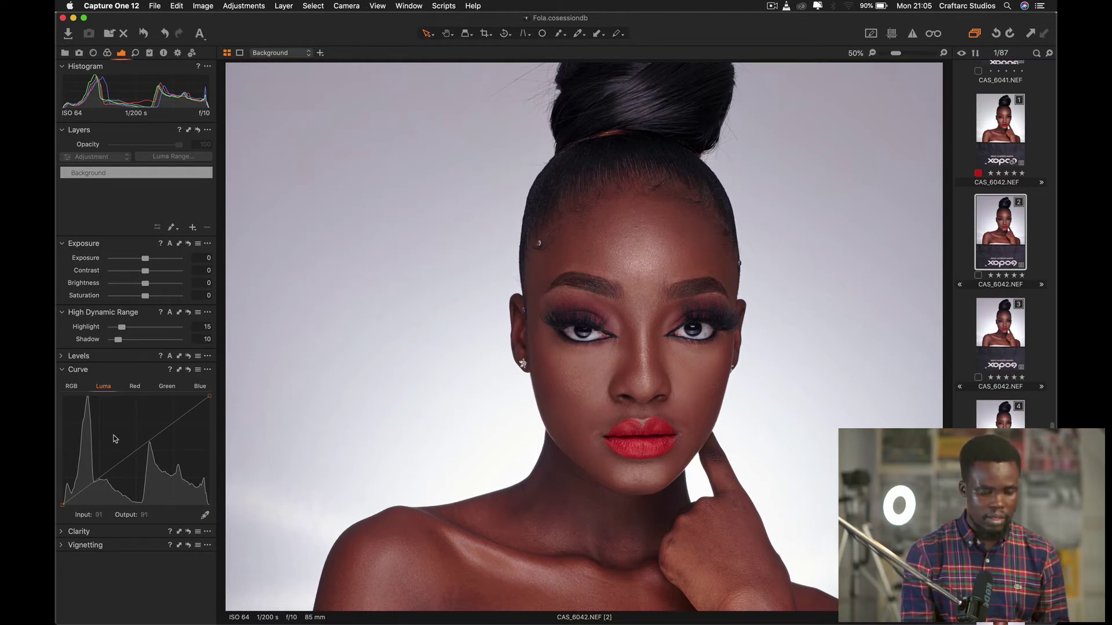
{"action": "left_click", "coordinate": [101, 479]}
{"action": "left_click_drag", "start_coordinate": [101, 479], "coordinate": [98, 479]}
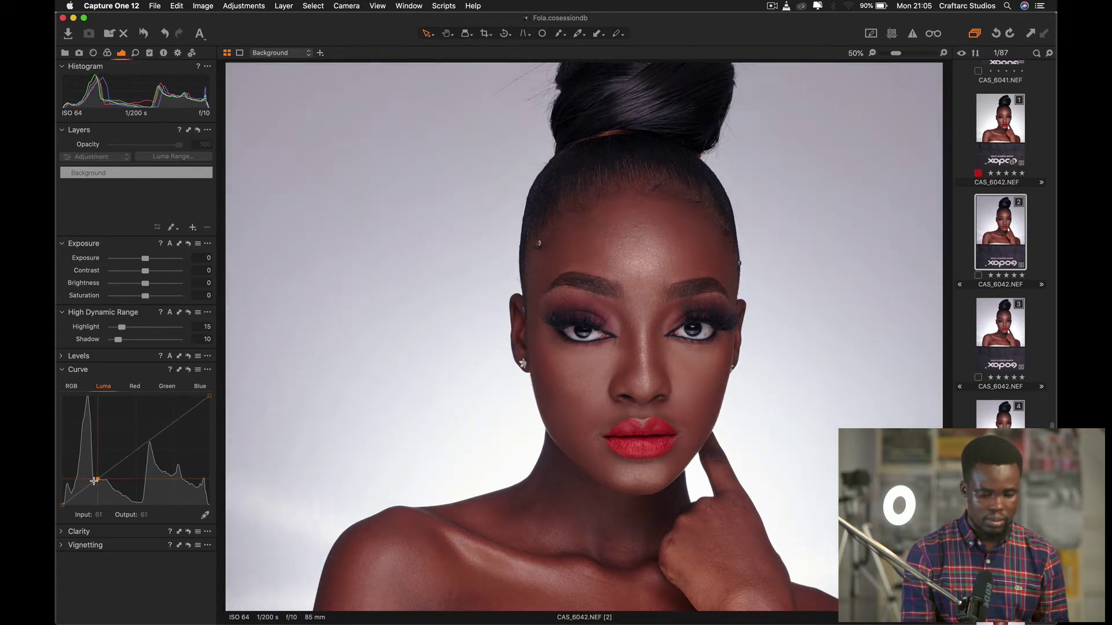
{"action": "left_click_drag", "start_coordinate": [98, 479], "coordinate": [96, 480]}
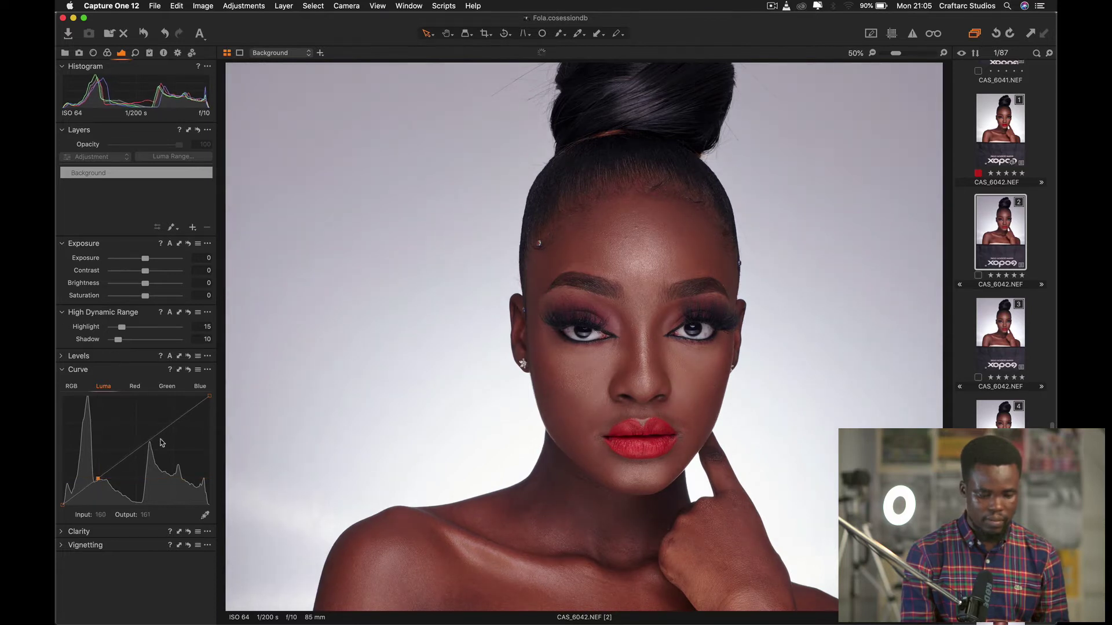
- Lift the Luma curve midtones and highlights, with points around 132→139 and 193→197
{"action": "left_click", "coordinate": [138, 448]}
{"action": "left_click_drag", "start_coordinate": [138, 449], "coordinate": [136, 443]}
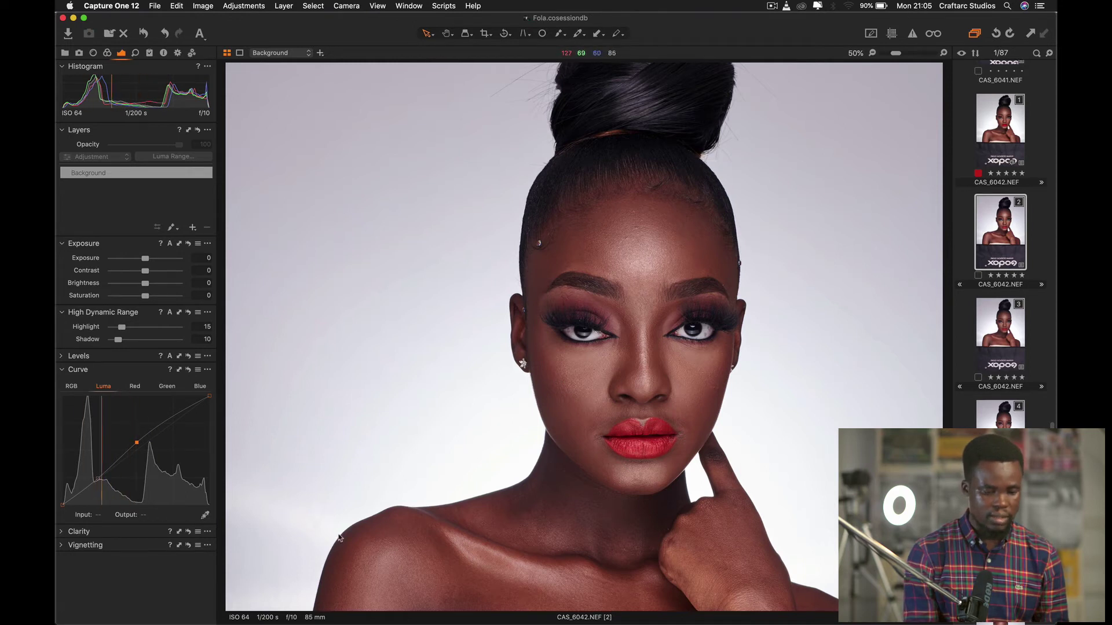
{"action": "left_click_drag", "start_coordinate": [137, 443], "coordinate": [139, 448]}
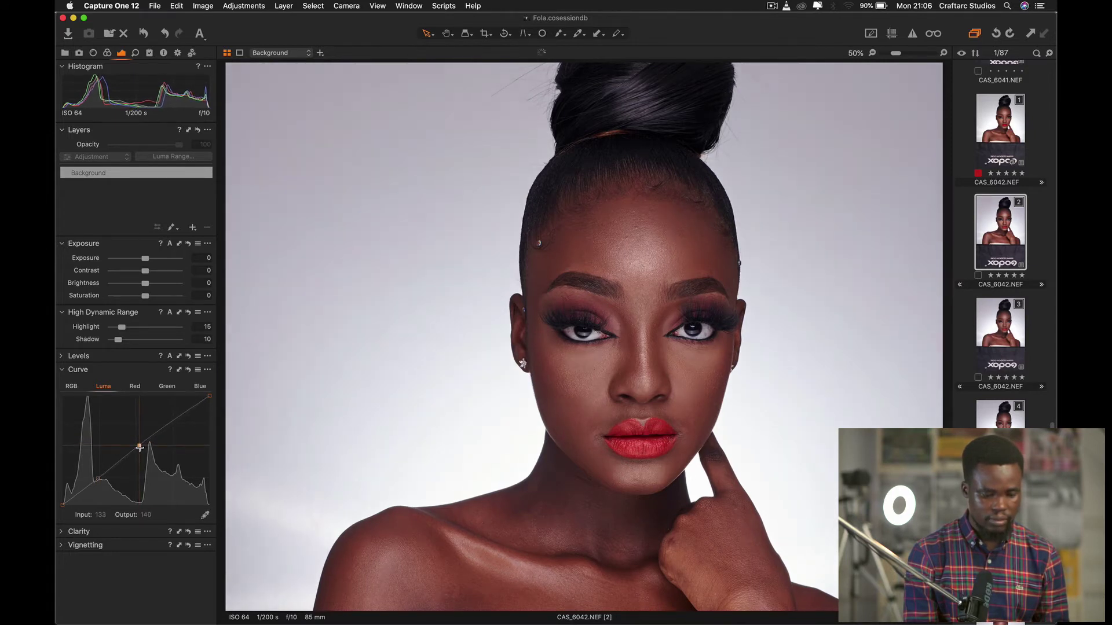
{"action": "left_click", "coordinate": [98, 479]}
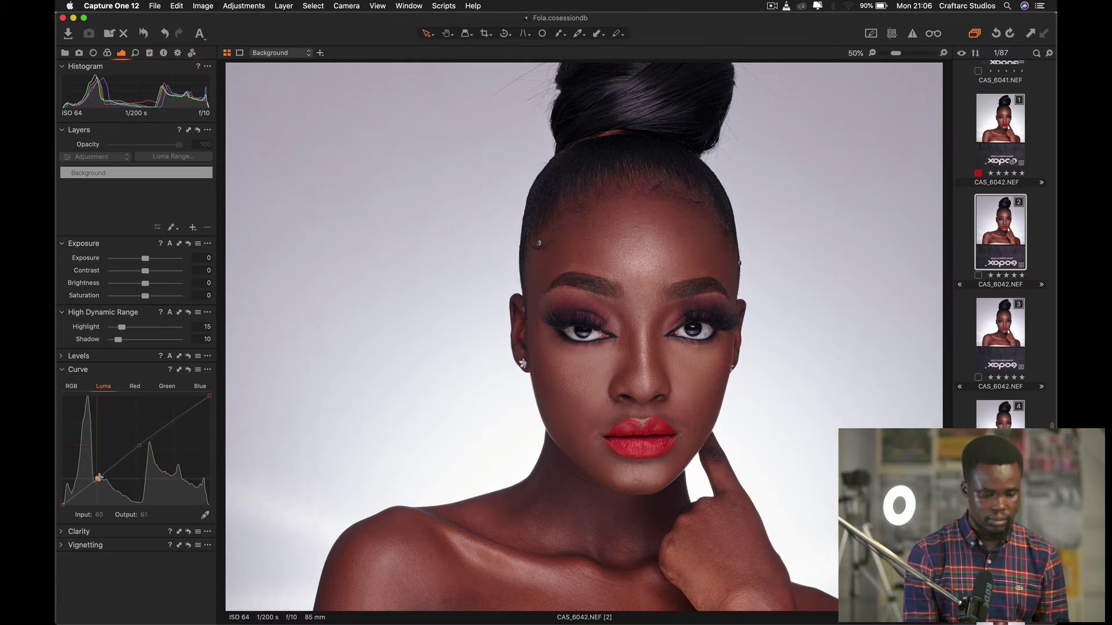
{"action": "left_click_drag", "start_coordinate": [177, 423], "coordinate": [176, 421]}
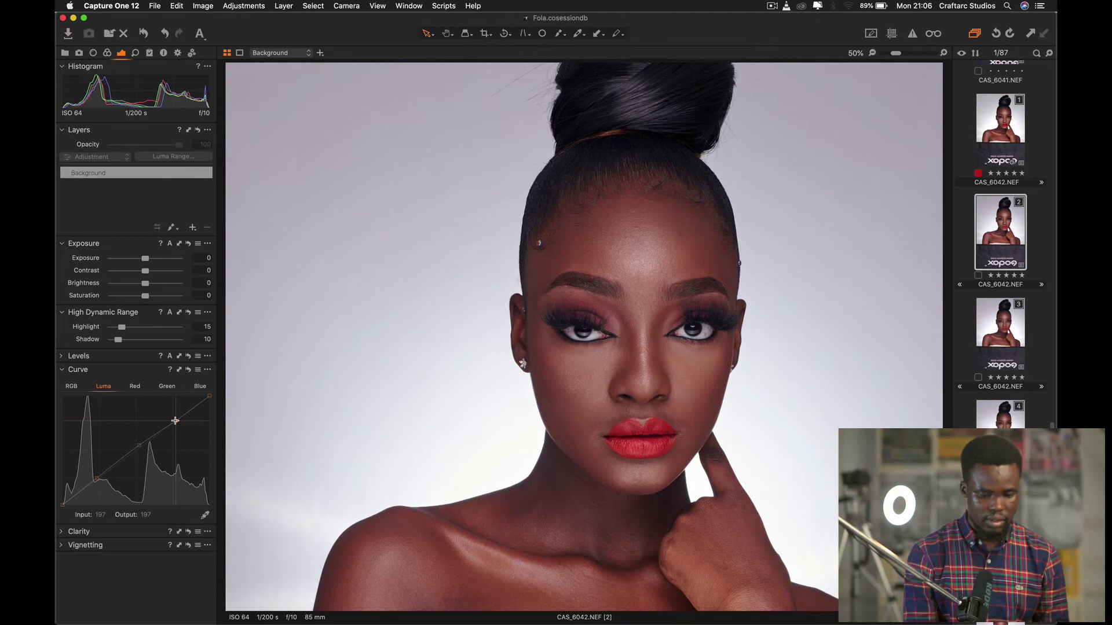
{"action": "left_click_drag", "start_coordinate": [176, 421], "coordinate": [139, 446]}
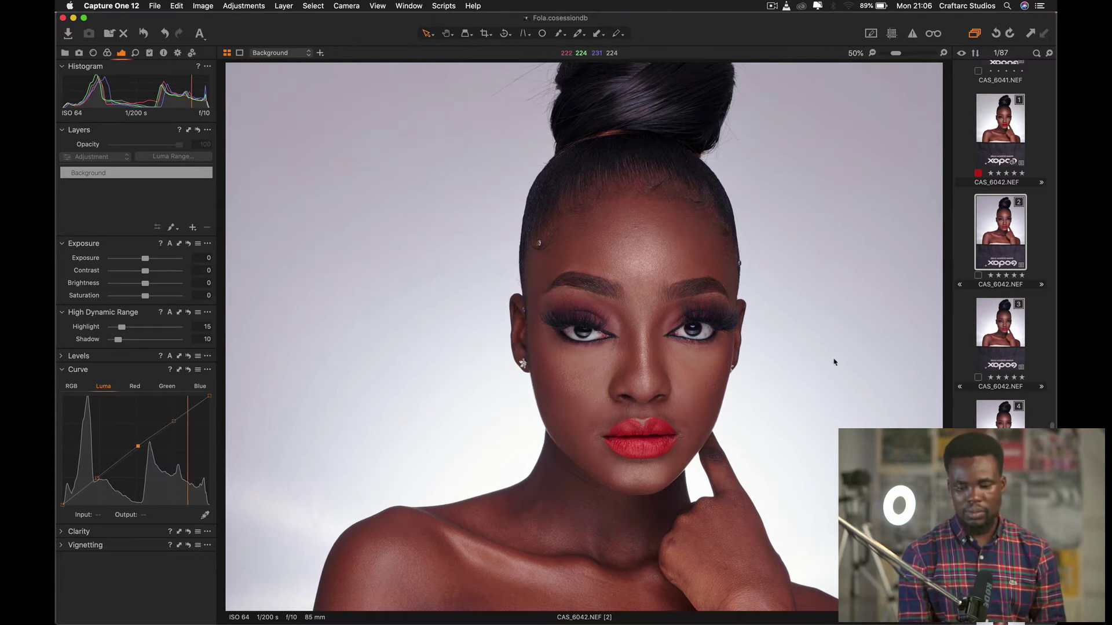
- Compare the curve-adjusted variant against the unedited copy
{"action": "left_click", "coordinate": [999, 333]}
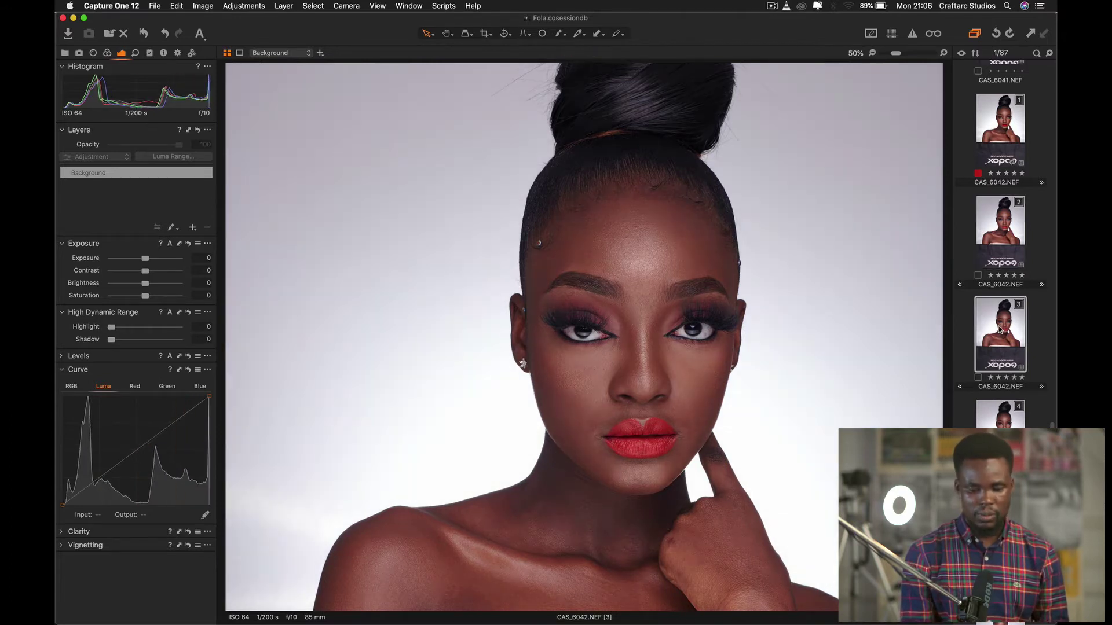
{"action": "left_click", "coordinate": [1004, 232]}
{"action": "left_click", "coordinate": [1003, 334]}
{"action": "left_click", "coordinate": [1009, 231]}
{"action": "left_click", "coordinate": [1006, 318]}
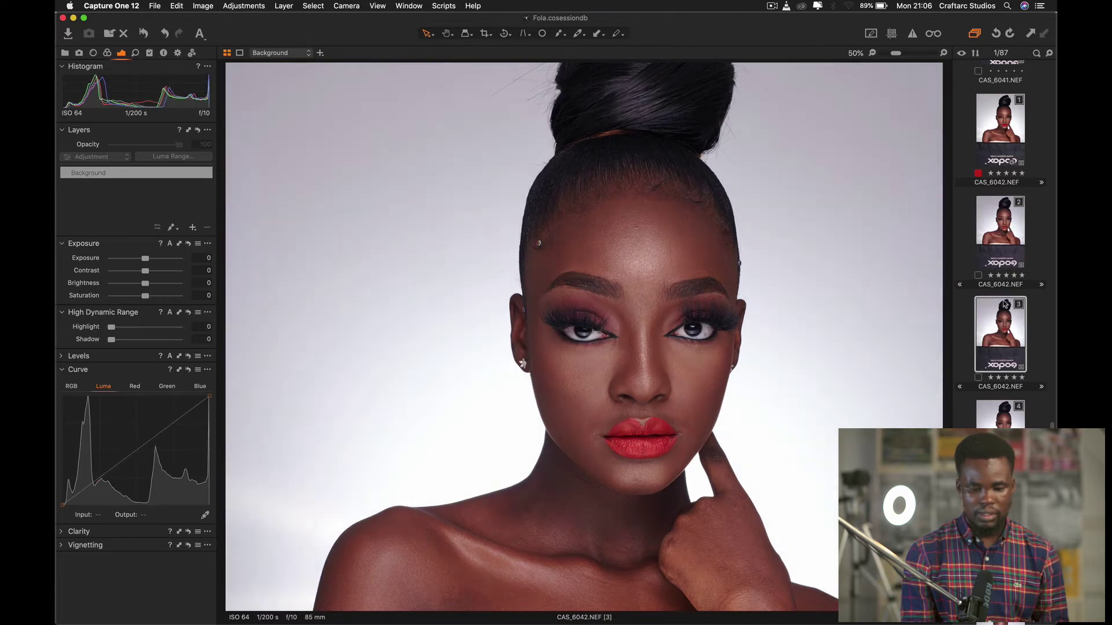
{"action": "left_click", "coordinate": [1004, 235]}
{"action": "left_click", "coordinate": [1002, 332]}
{"action": "left_click", "coordinate": [1003, 223]}
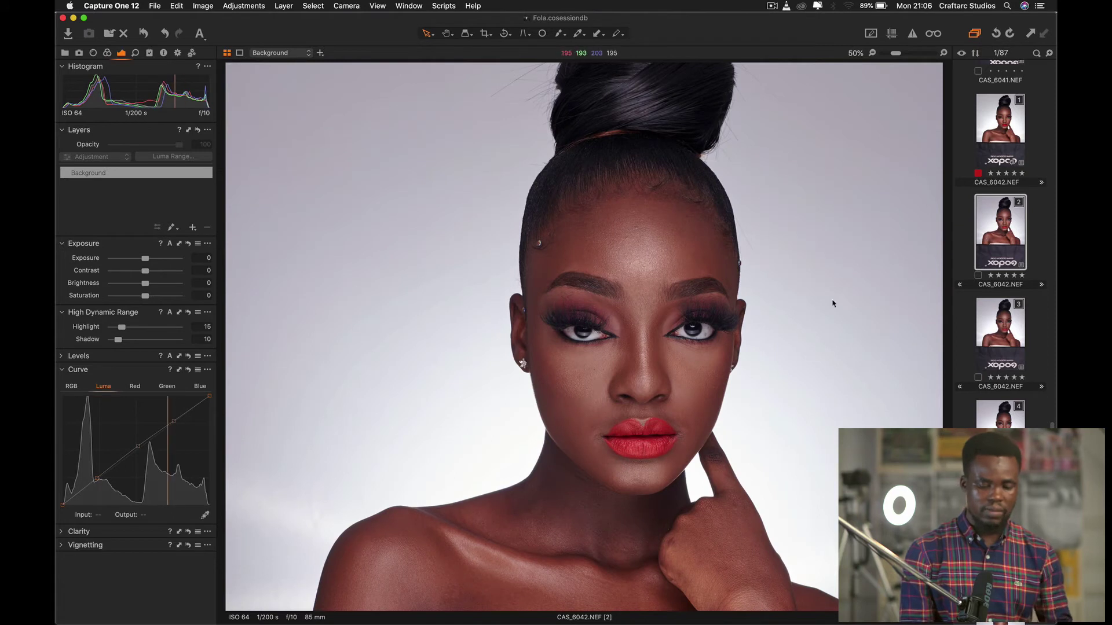
{"action": "left_click", "coordinate": [1003, 327]}
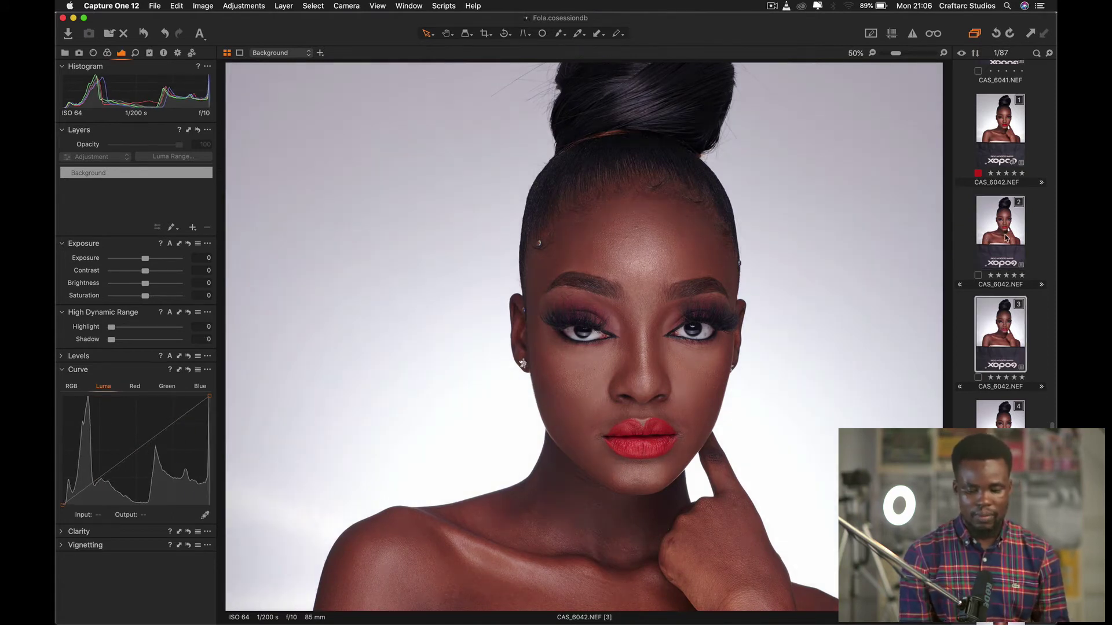
{"action": "left_click", "coordinate": [1000, 231]}
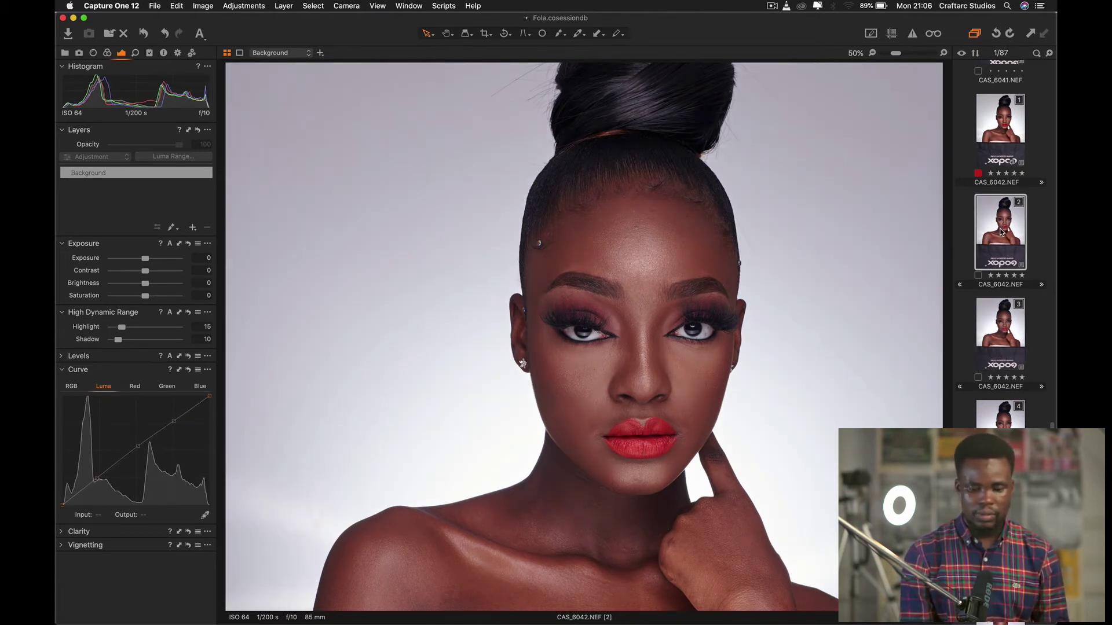
{"action": "left_click", "coordinate": [1003, 339]}
{"action": "left_click", "coordinate": [1005, 226]}
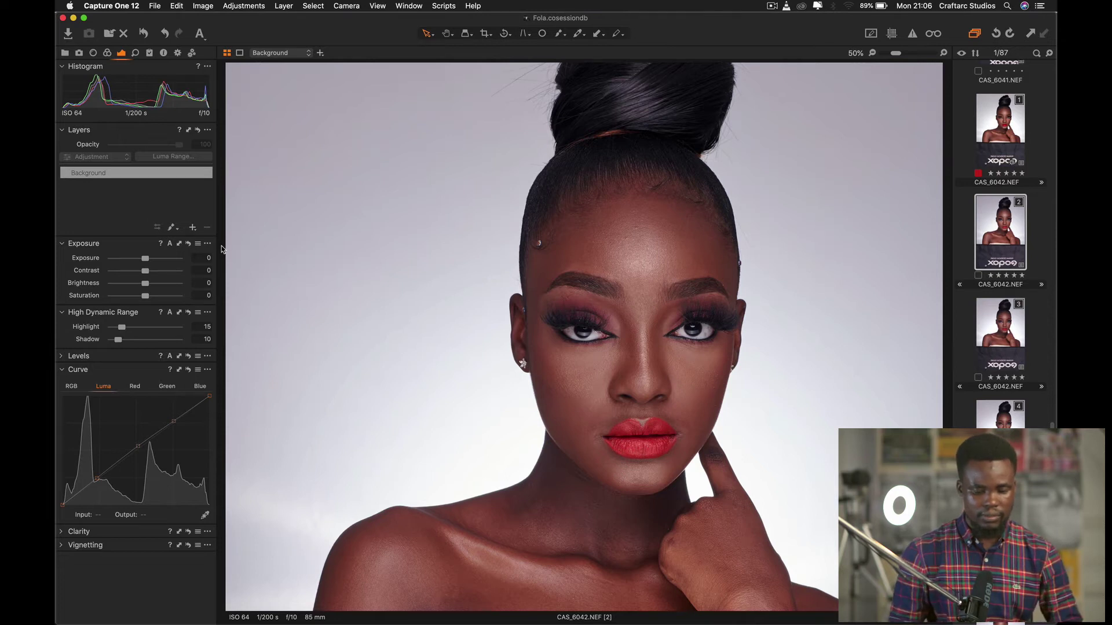
- Disable the overexposure warning, zoom back to 50%, and add a new adjustment layer
{"action": "key", "text": "super+0"}
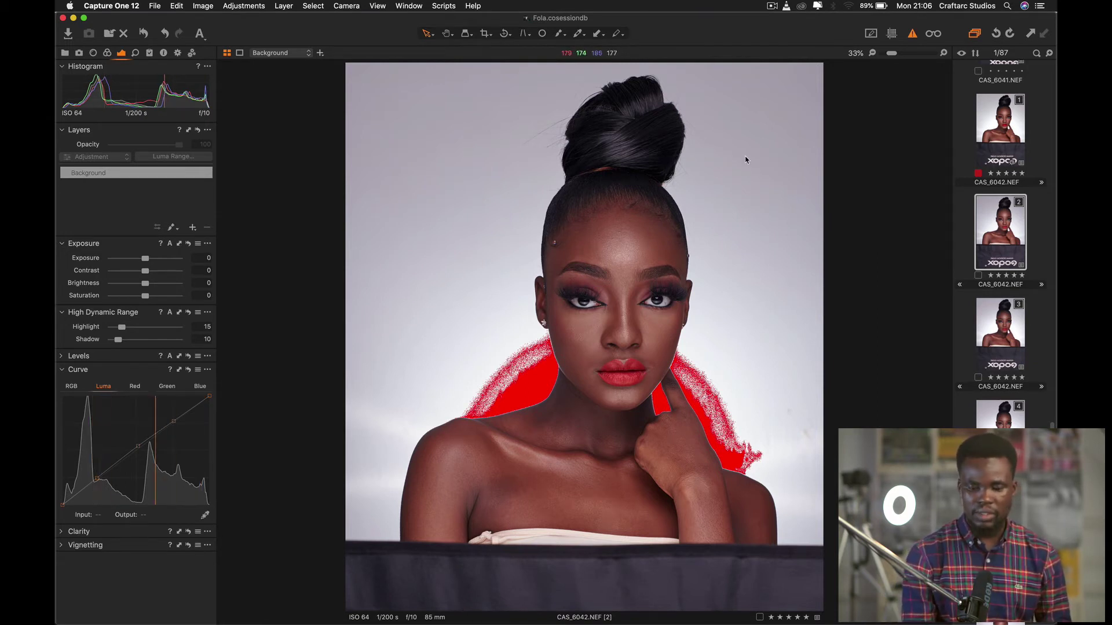
{"action": "left_click", "coordinate": [912, 34]}
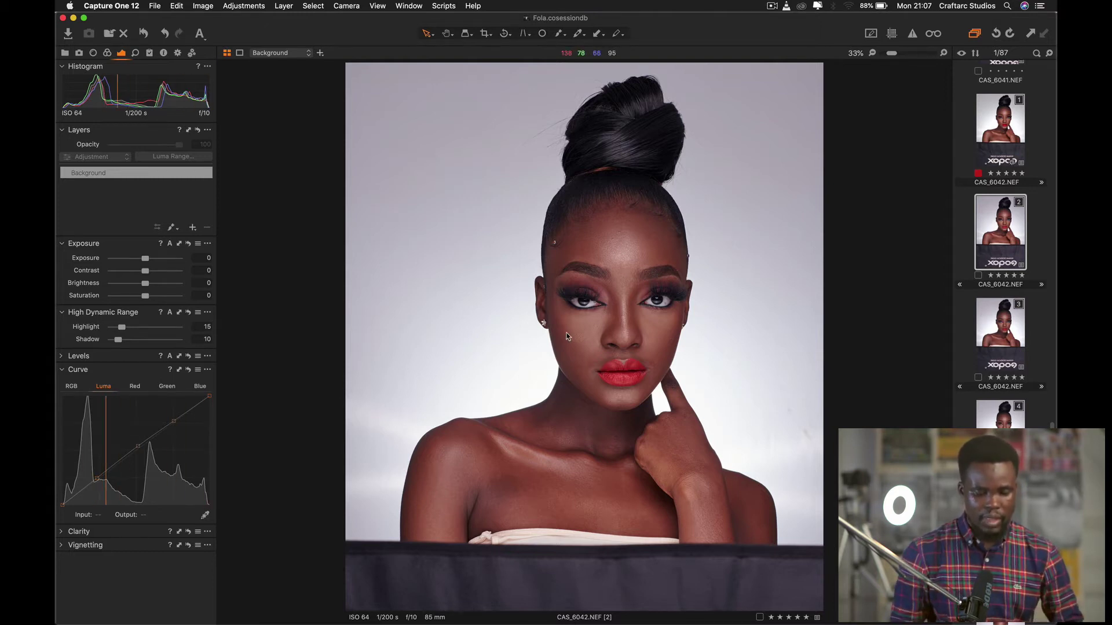
{"action": "key", "text": "super+plus"}
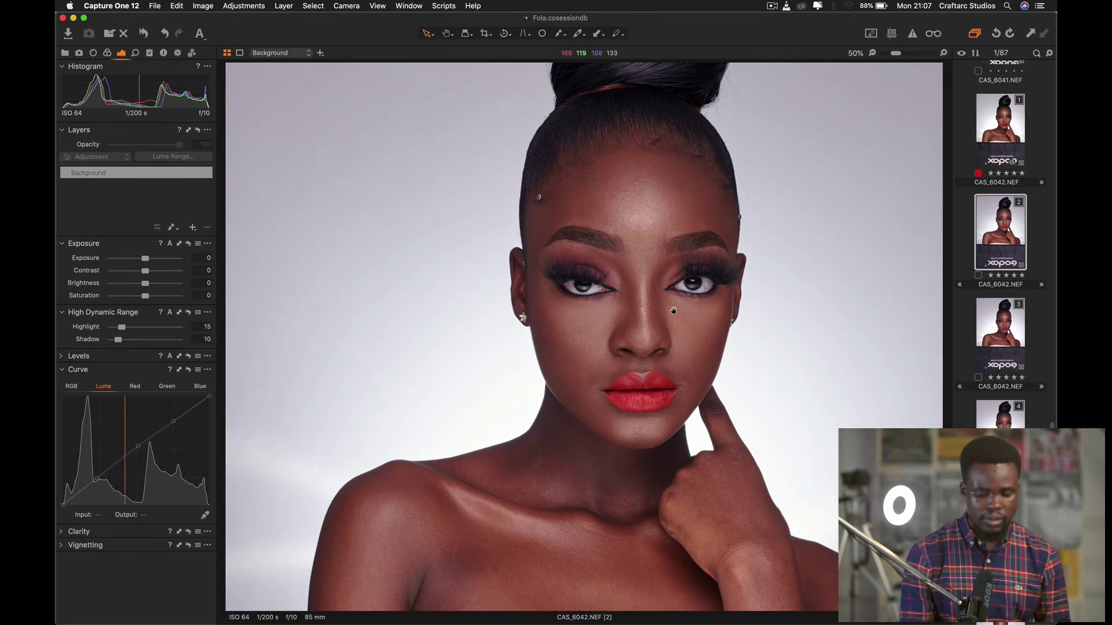
{"action": "scroll", "coordinate": [682, 261], "scroll_direction": "down", "scroll_amount": 3}
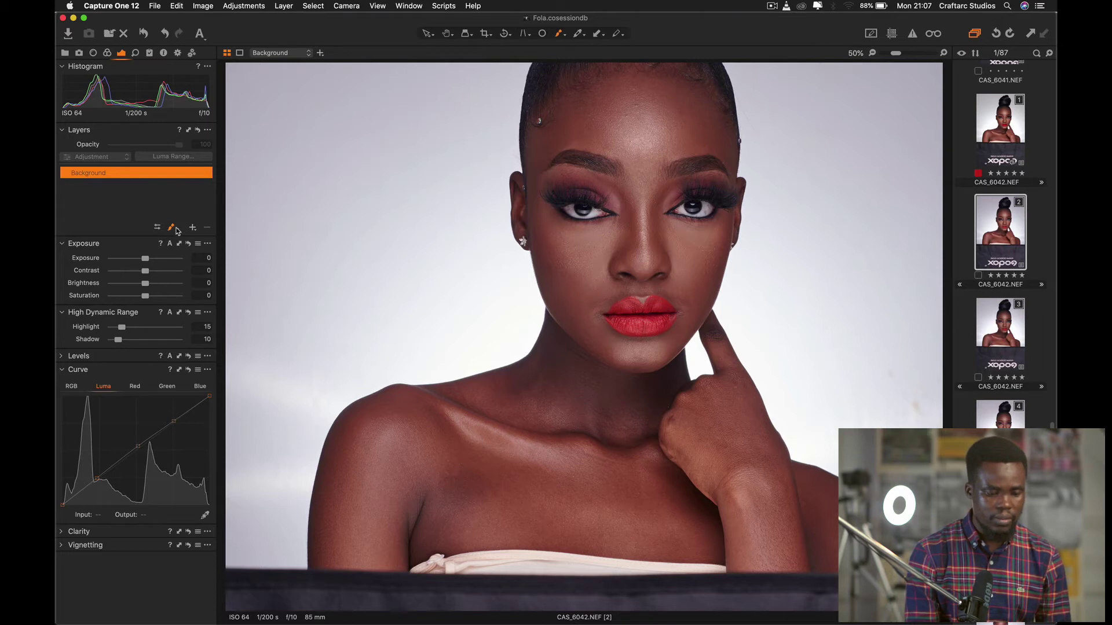
{"action": "left_click", "coordinate": [192, 228]}
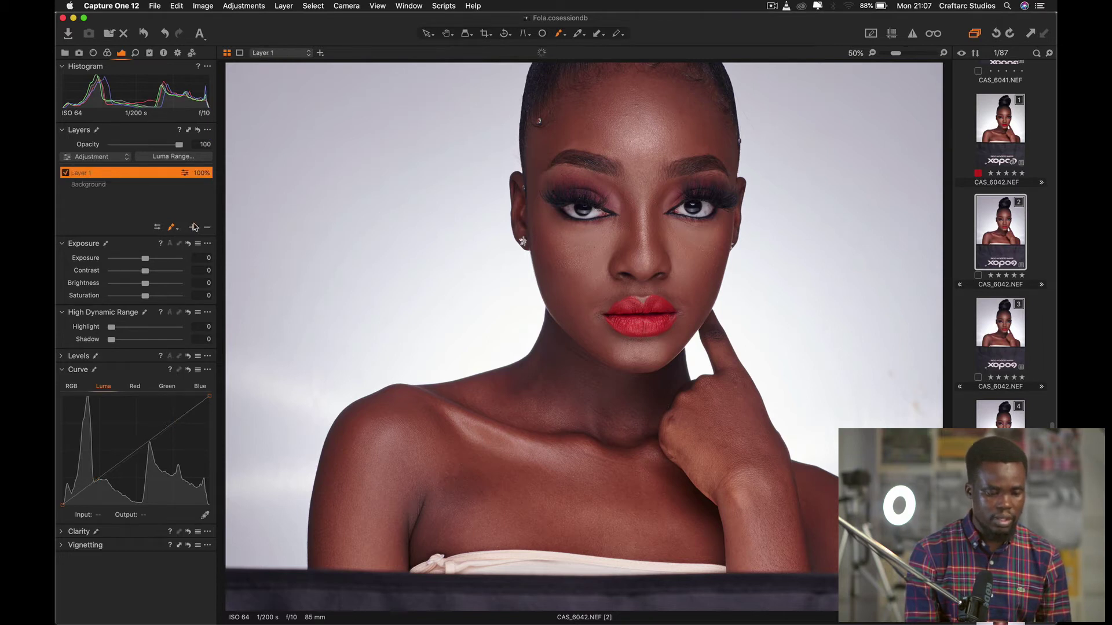
- Rename the new adjustment layer to Color Fix
{"action": "double_click", "coordinate": [101, 171]}
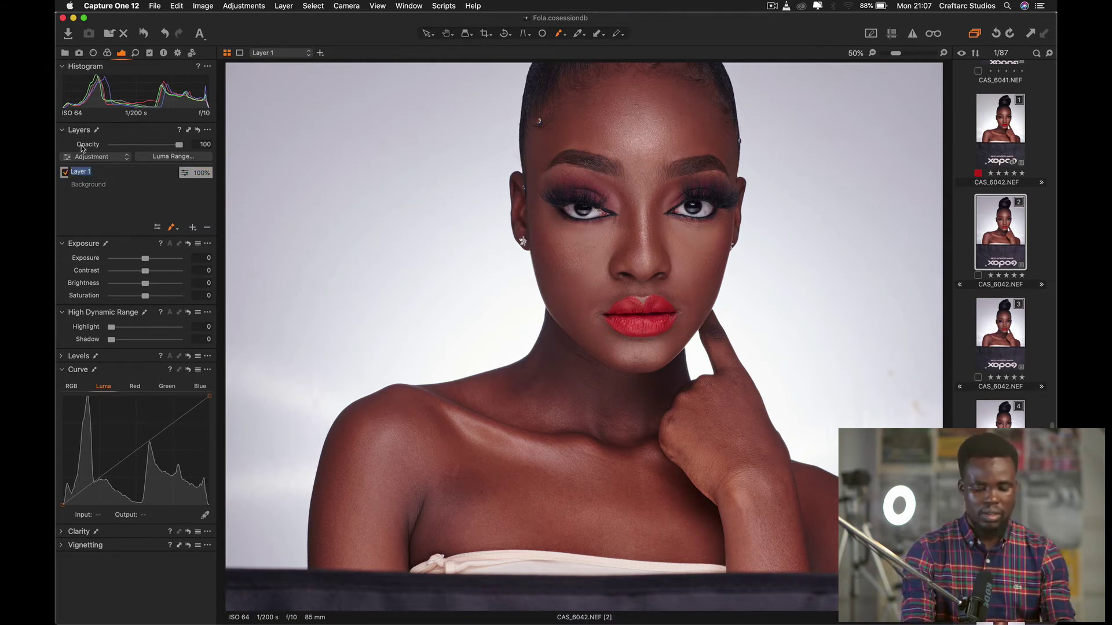
{"action": "type", "text": "Color Fix v"}
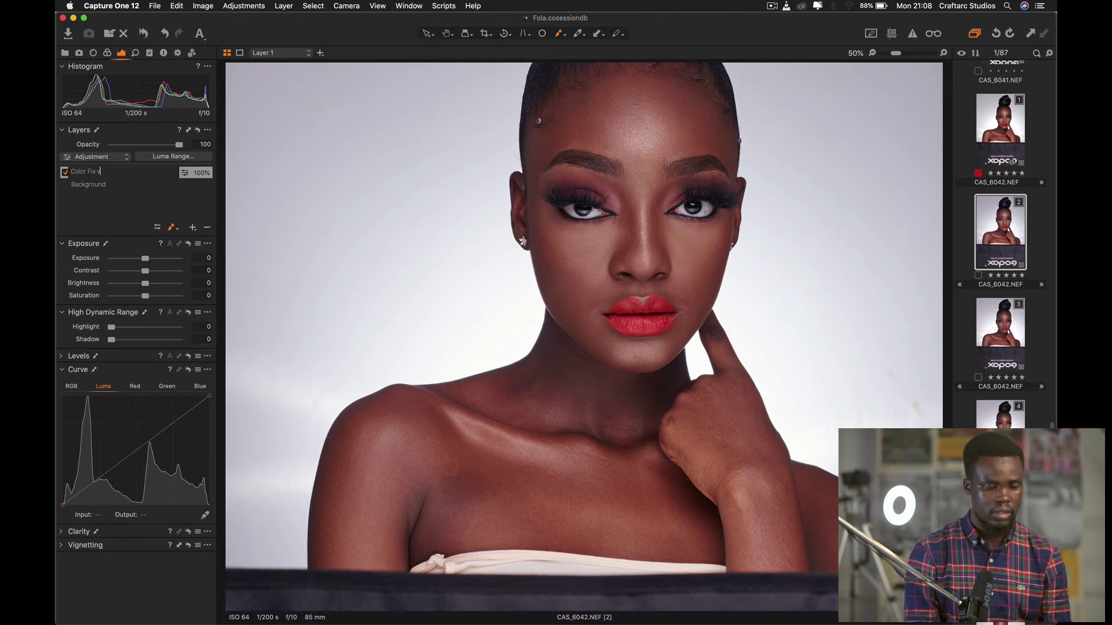
{"action": "key", "text": "Return"}
{"action": "double_click", "coordinate": [85, 172]}
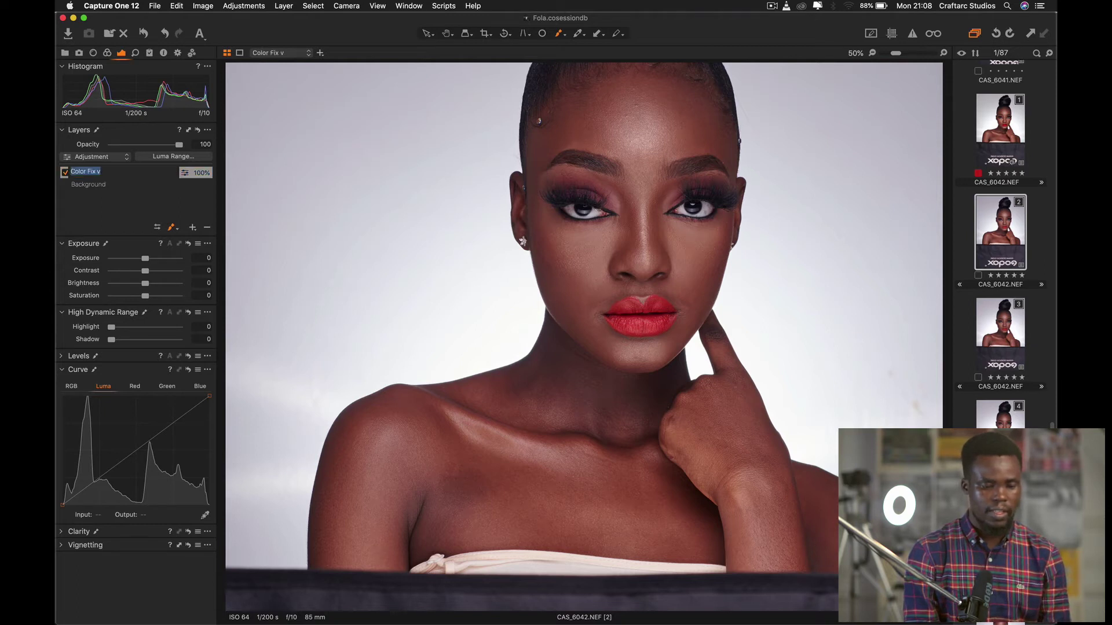
{"action": "key", "text": "Return"}
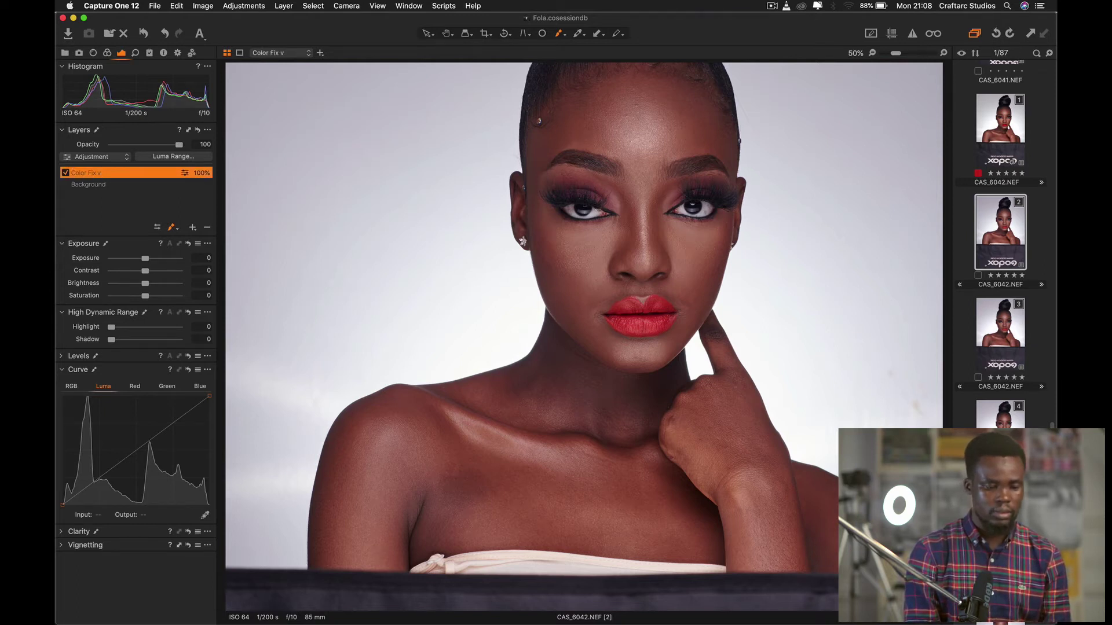
{"action": "left_click", "coordinate": [99, 172]}
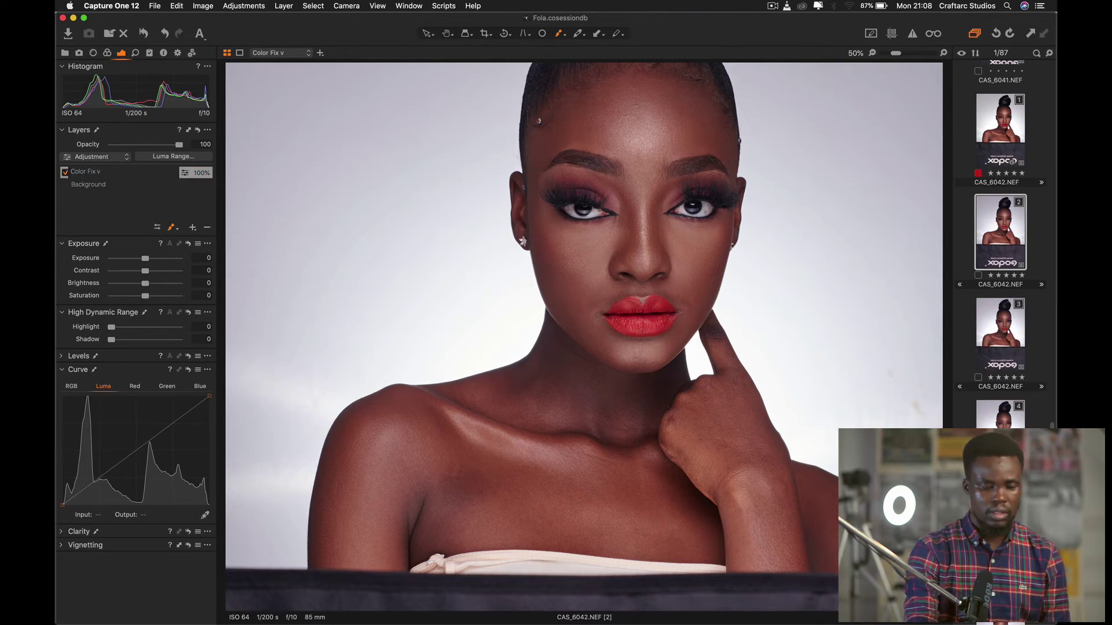
{"action": "key", "text": "Return"}
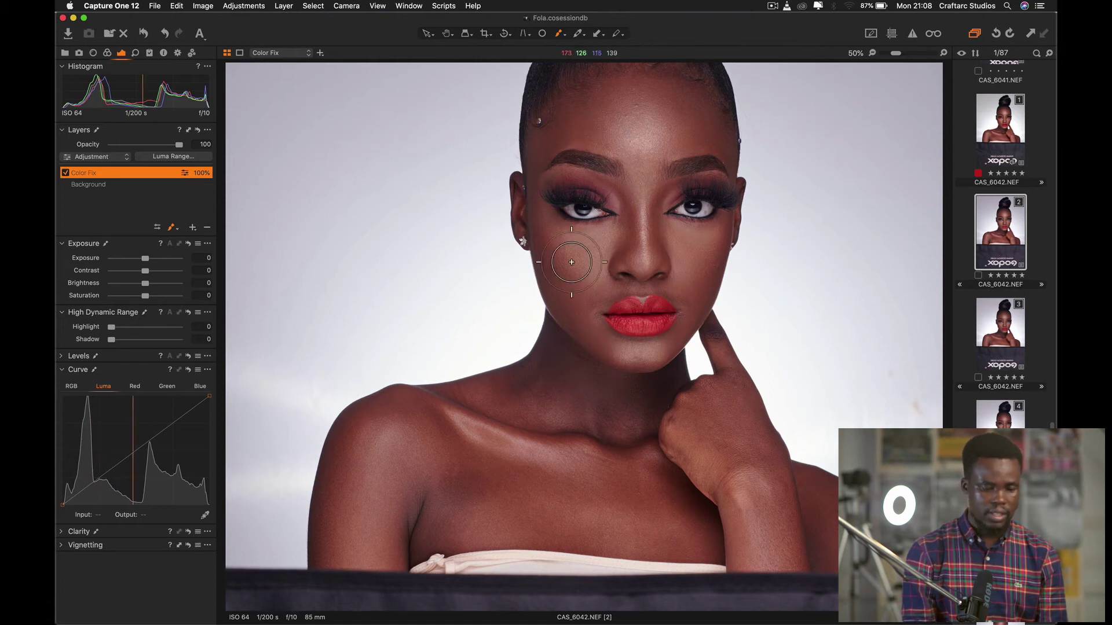
- Confirm the Color Fix name, return to the pointer tool with V, and show the Color tools
{"action": "double_click", "coordinate": [109, 173]}
{"action": "key", "text": "Return"}
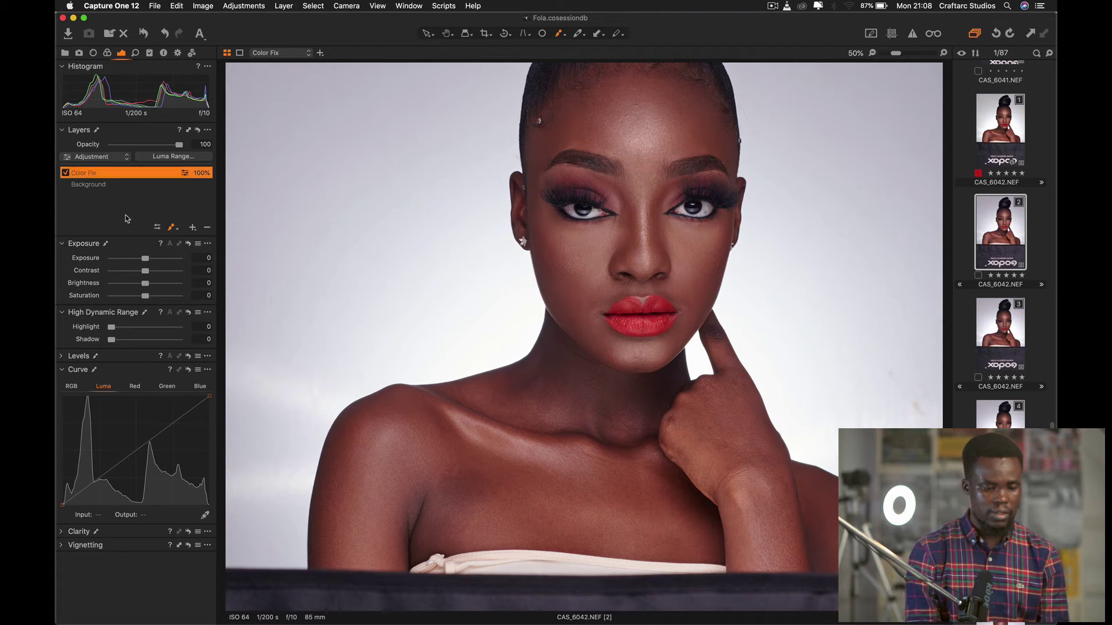
{"action": "key", "text": "v"}
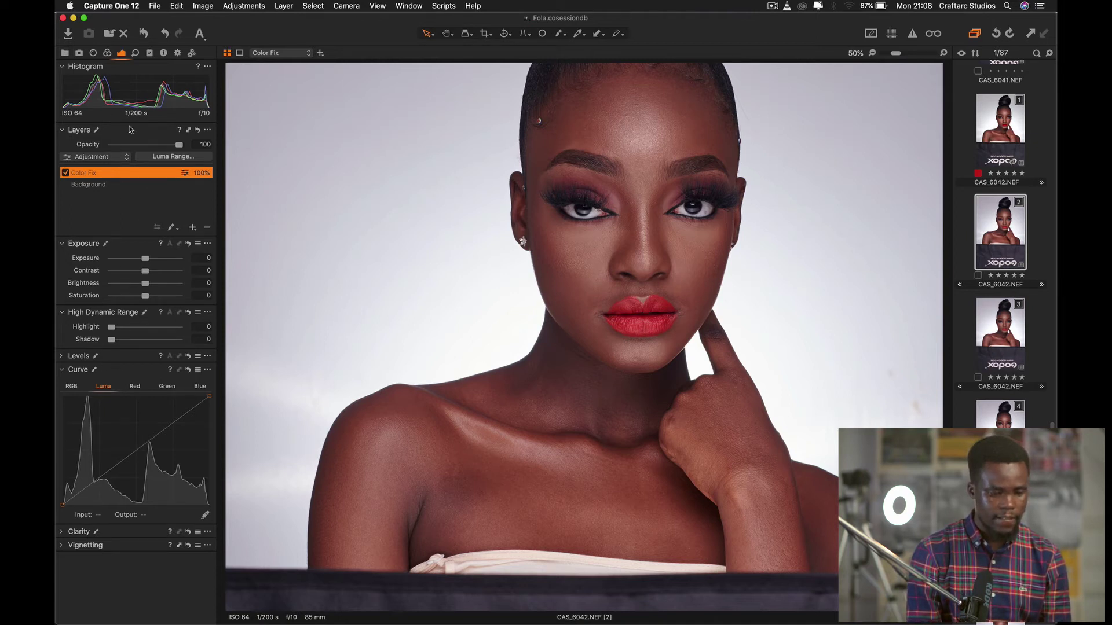
{"action": "left_click", "coordinate": [107, 54]}
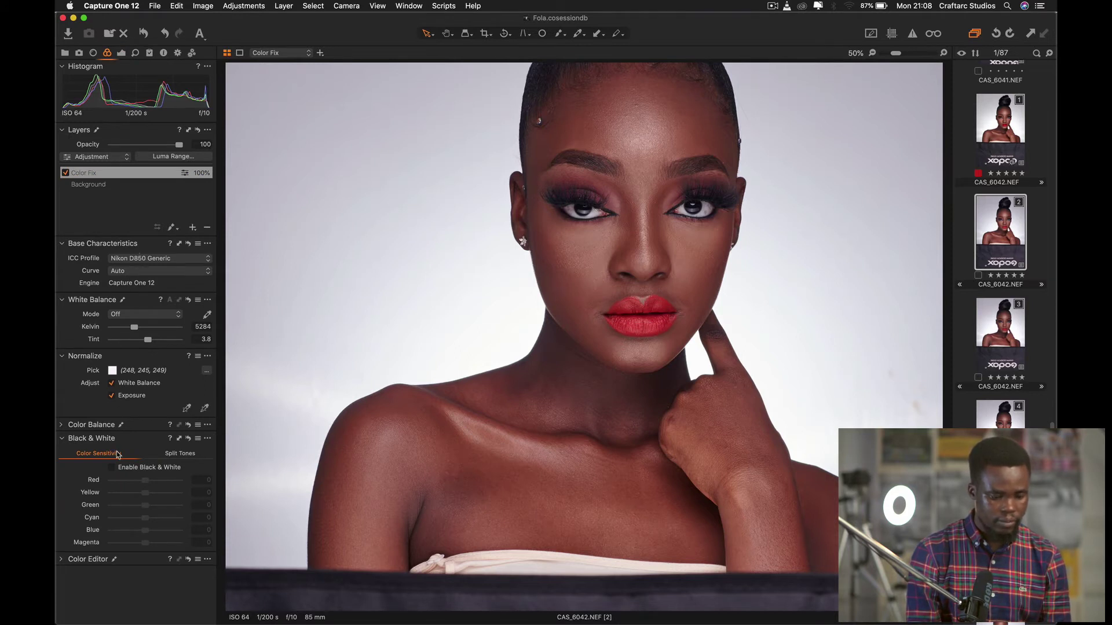
- Expand the Color Editor, go to its Skin Tone tab, and activate the skin tone picker
{"action": "left_click", "coordinate": [62, 559], "text": "alt"}
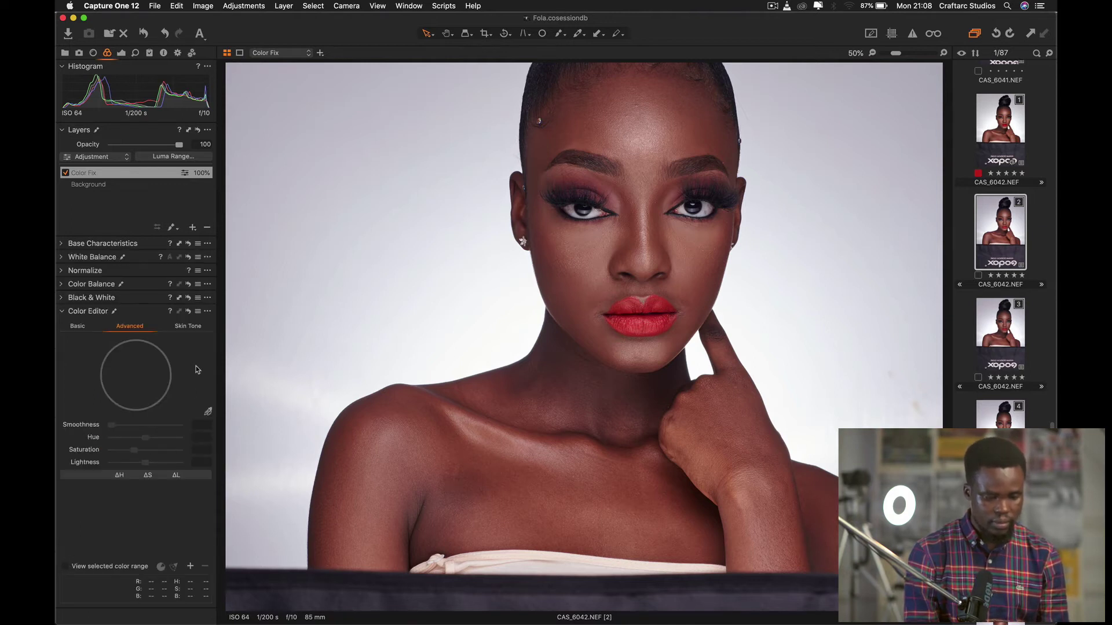
{"action": "left_click", "coordinate": [192, 328]}
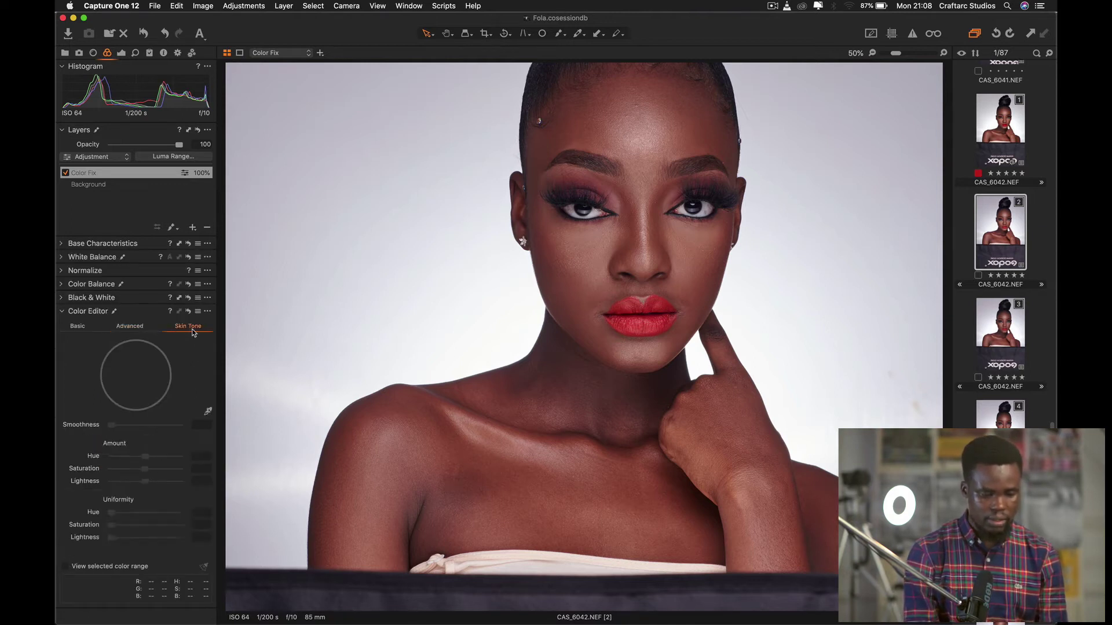
{"action": "left_click", "coordinate": [208, 413]}
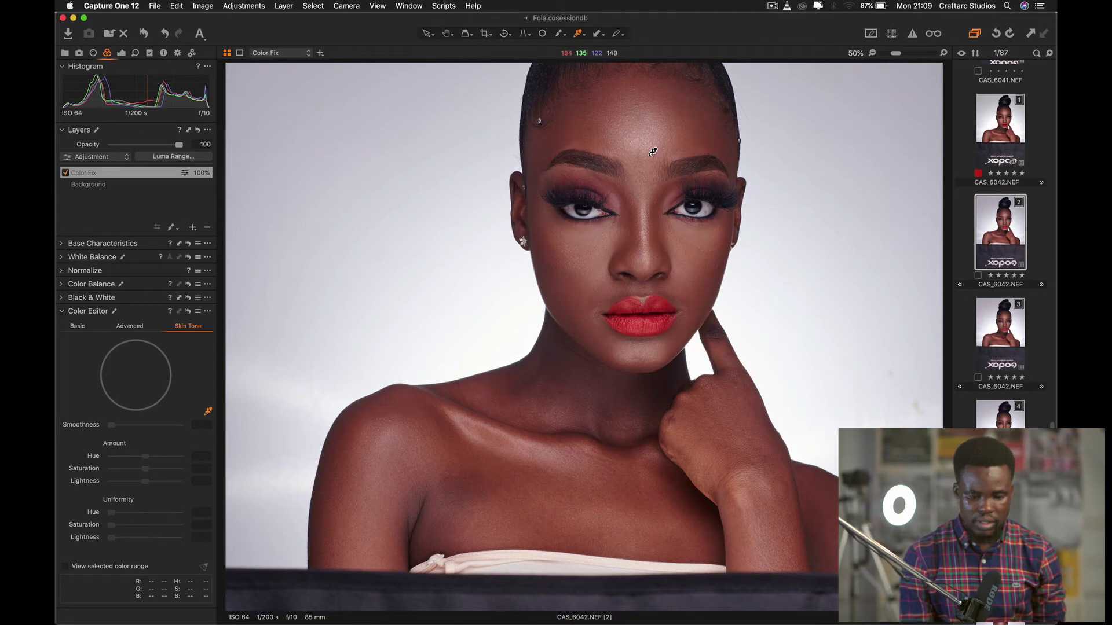
- Sample the forehead skin colour for the skin-tone range and raise Uniformity Hue to 100
{"action": "left_click", "coordinate": [657, 153]}
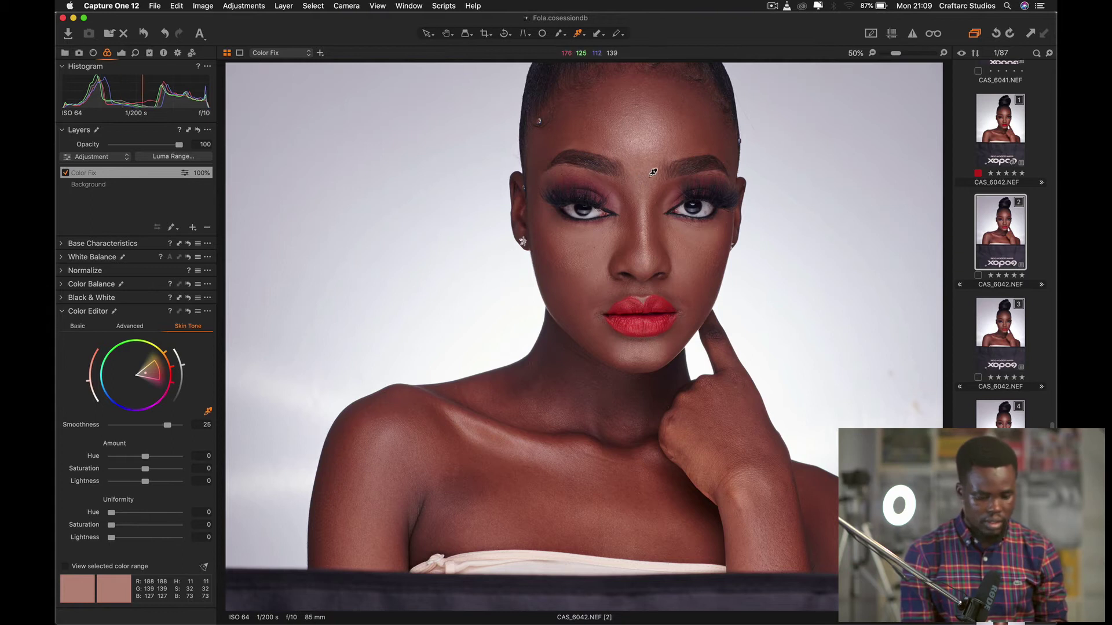
{"action": "left_click", "coordinate": [657, 189]}
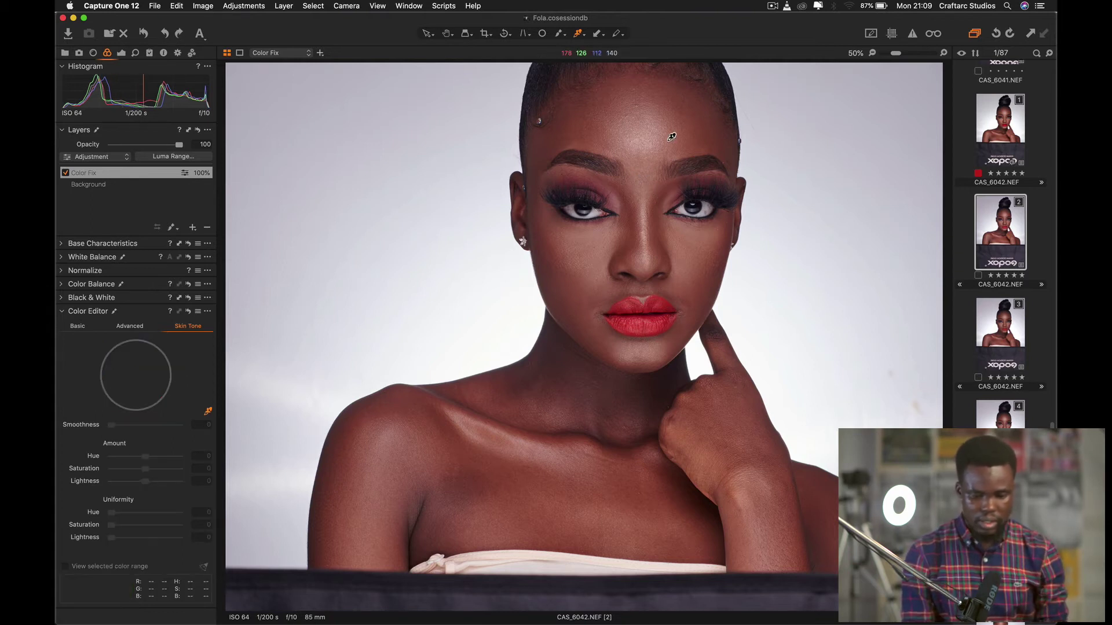
{"action": "left_click", "coordinate": [650, 77]}
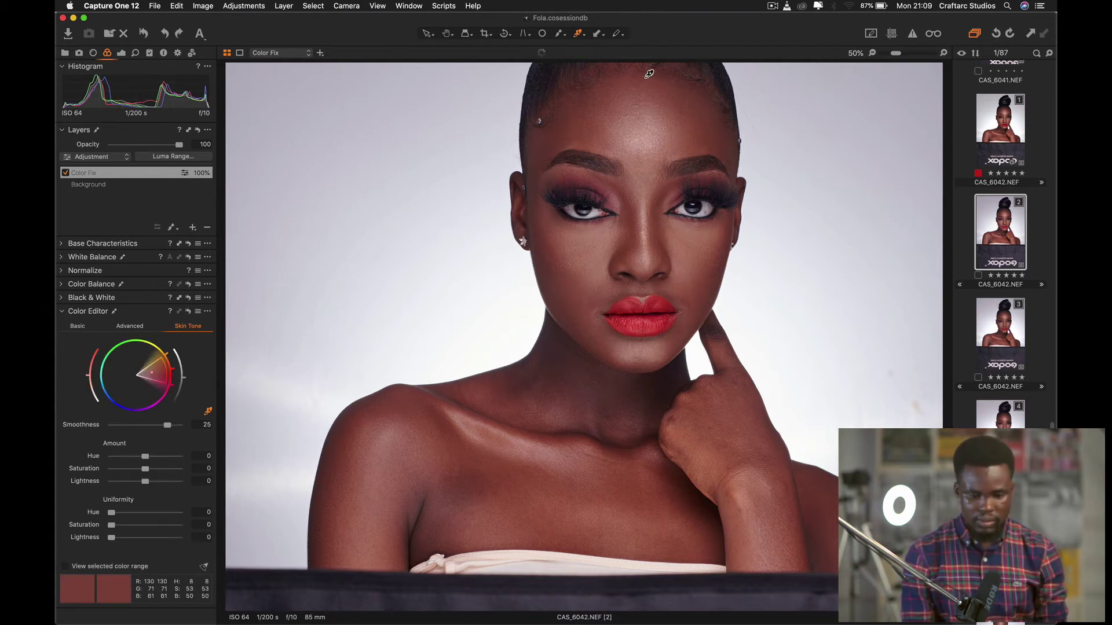
{"action": "left_click", "coordinate": [666, 101]}
{"action": "left_click", "coordinate": [658, 96]}
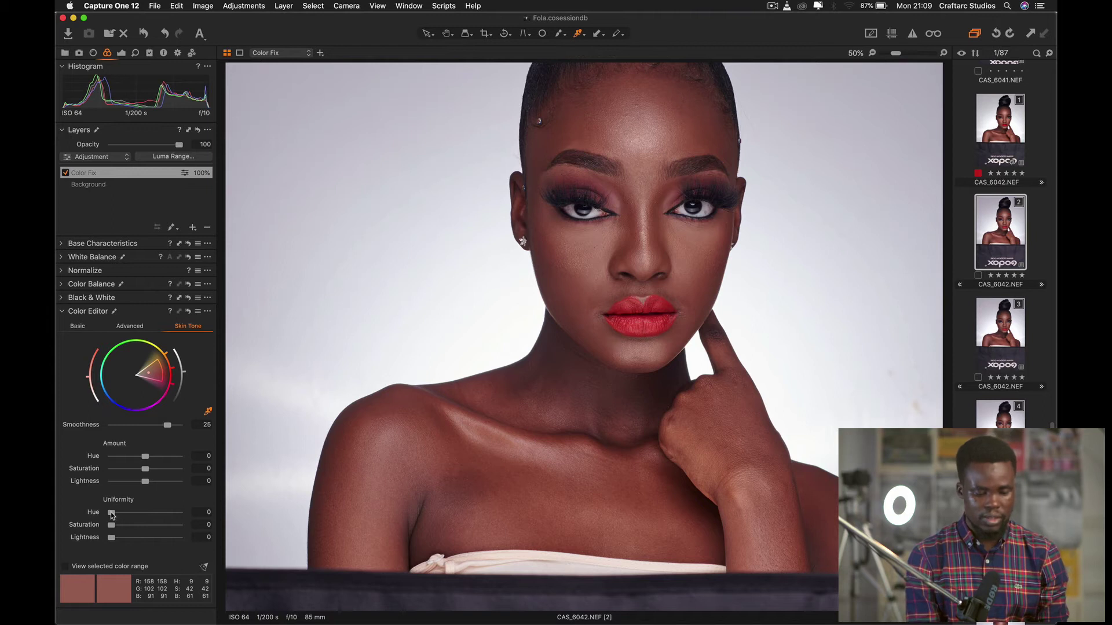
{"action": "left_click_drag", "start_coordinate": [111, 513], "coordinate": [224, 512]}
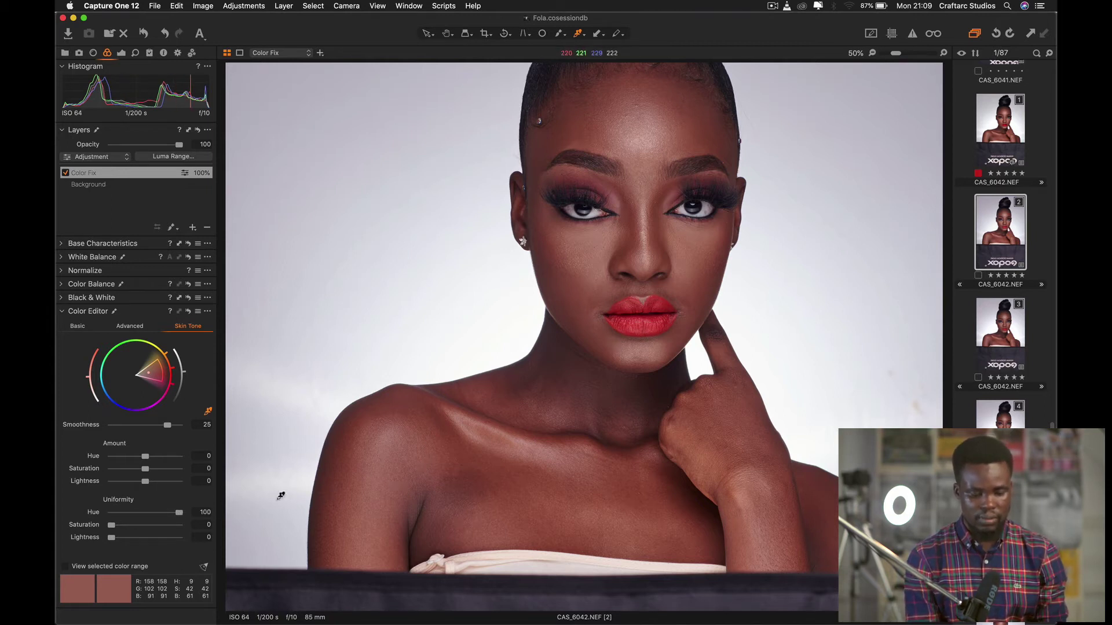
- Try Uniformity Hue values, resetting it to zero and raising it to full several times
{"action": "left_click_drag", "start_coordinate": [180, 515], "coordinate": [176, 514]}
{"action": "double_click", "coordinate": [177, 513]}
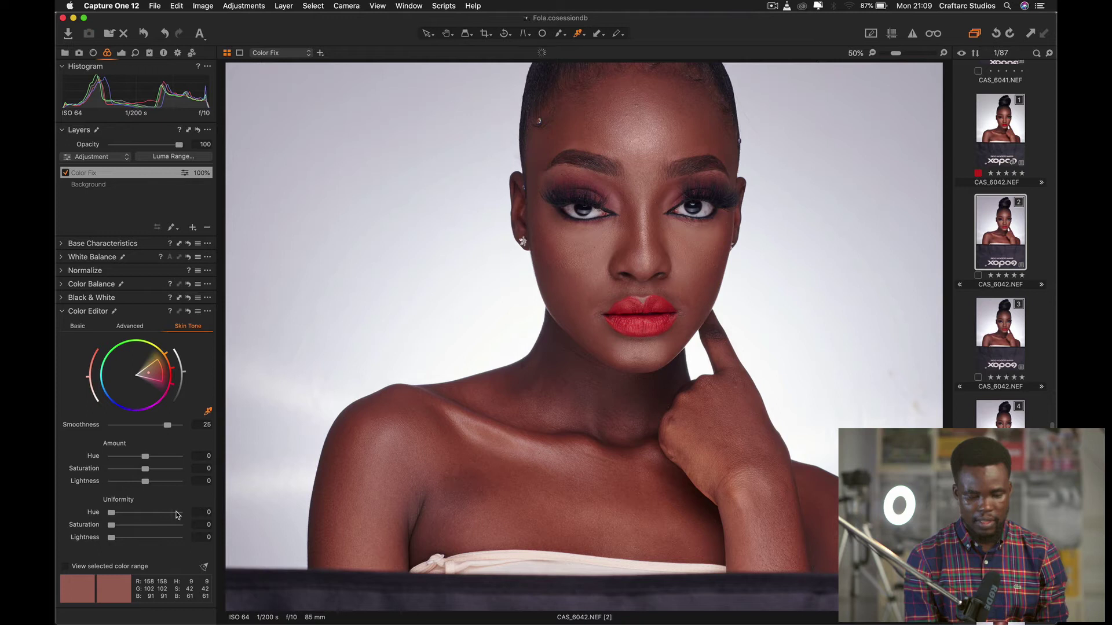
{"action": "left_click_drag", "start_coordinate": [112, 513], "coordinate": [215, 526]}
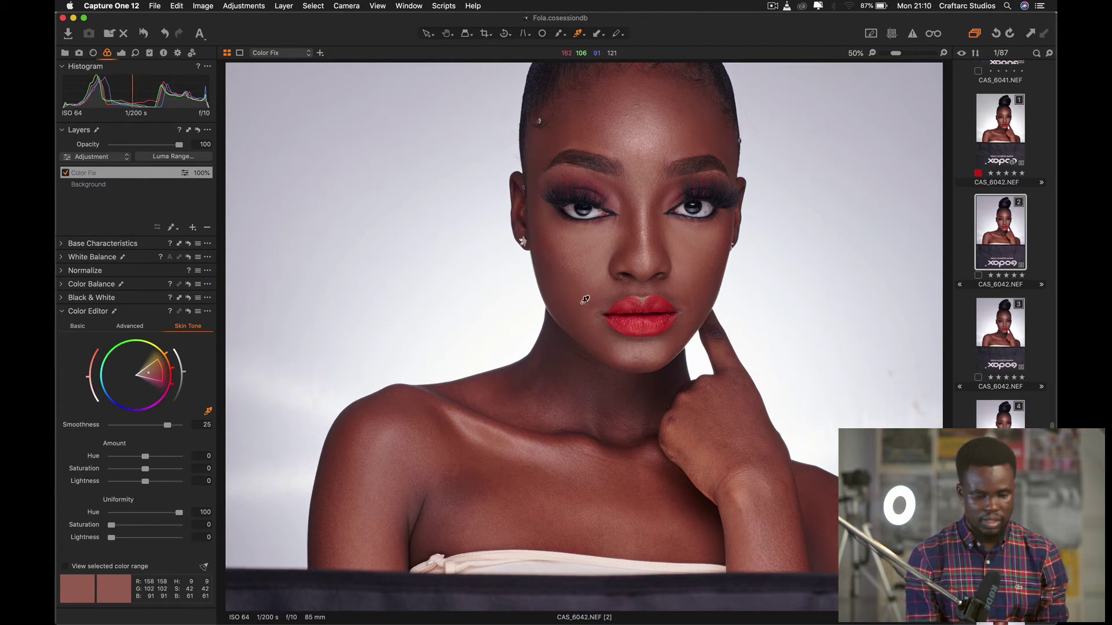
{"action": "double_click", "coordinate": [181, 513]}
{"action": "left_click_drag", "start_coordinate": [112, 513], "coordinate": [216, 526]}
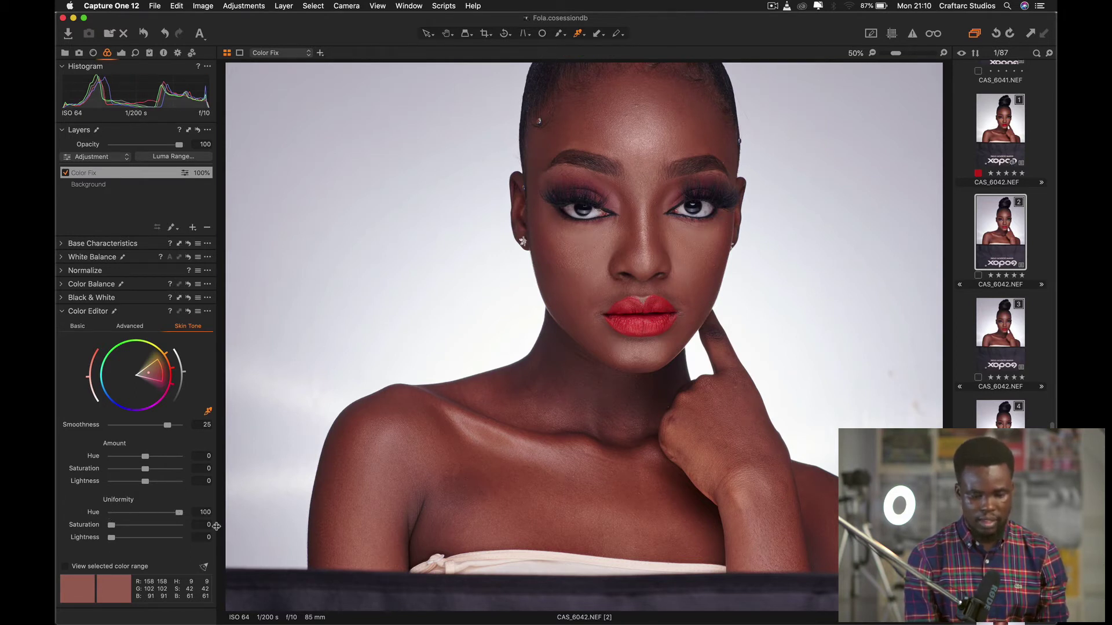
{"action": "double_click", "coordinate": [177, 513]}
{"action": "left_click_drag", "start_coordinate": [111, 514], "coordinate": [219, 514]}
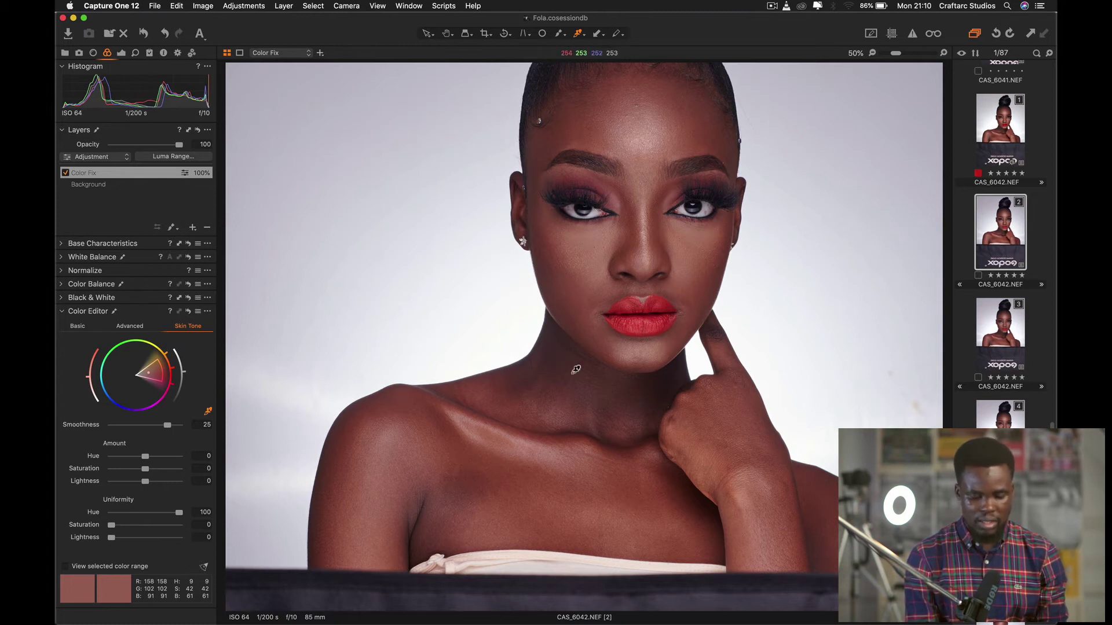
- Reset both uniformity sliders, then settle on Hue 49.8 and Saturation 61.8
{"action": "left_click_drag", "start_coordinate": [113, 527], "coordinate": [238, 524]}
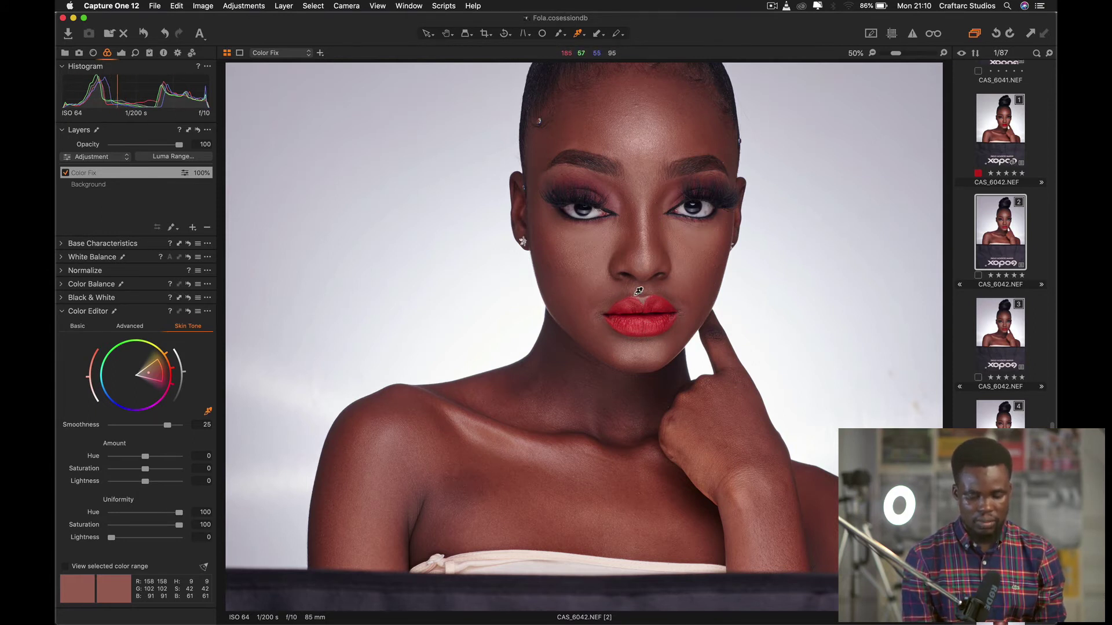
{"action": "double_click", "coordinate": [179, 514]}
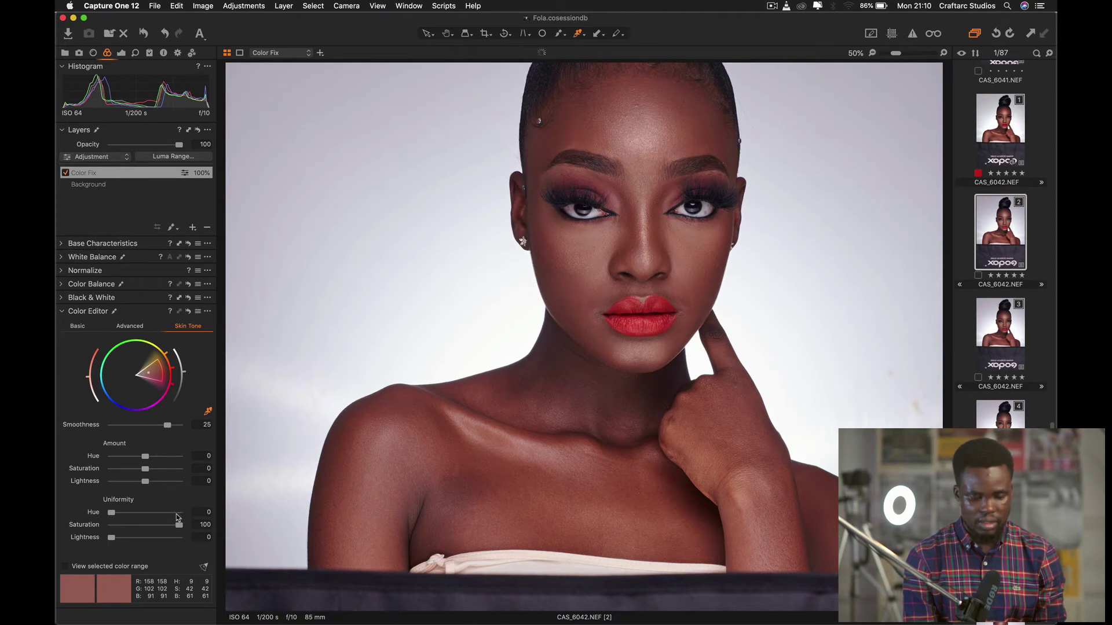
{"action": "double_click", "coordinate": [180, 525]}
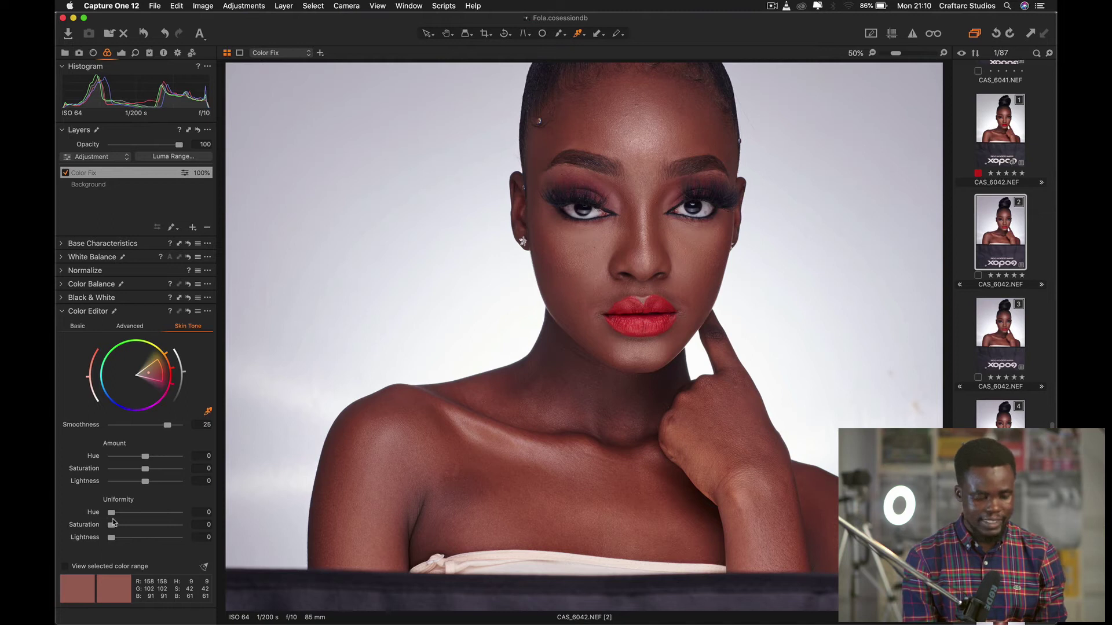
{"action": "left_click_drag", "start_coordinate": [112, 514], "coordinate": [145, 514]}
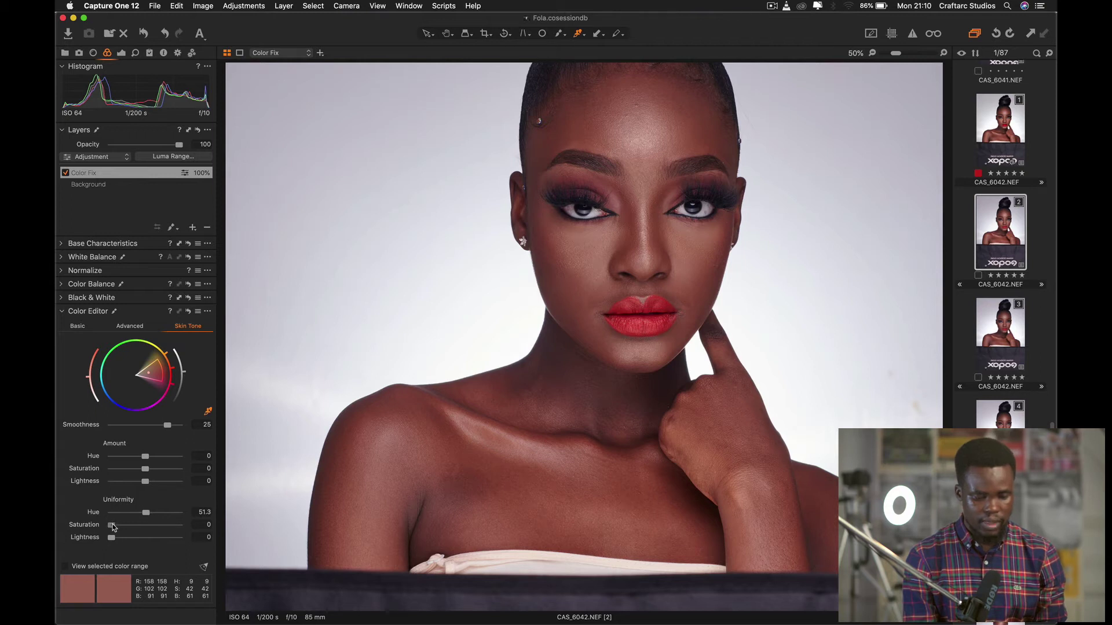
{"action": "left_click_drag", "start_coordinate": [154, 525], "coordinate": [154, 526]}
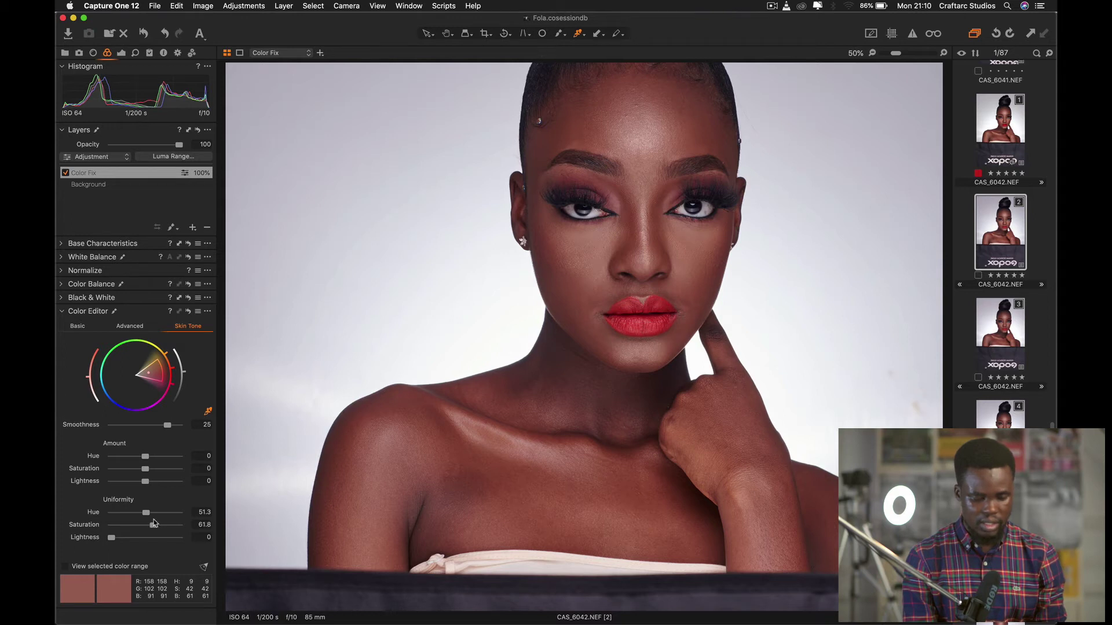
{"action": "left_click_drag", "start_coordinate": [147, 512], "coordinate": [144, 512]}
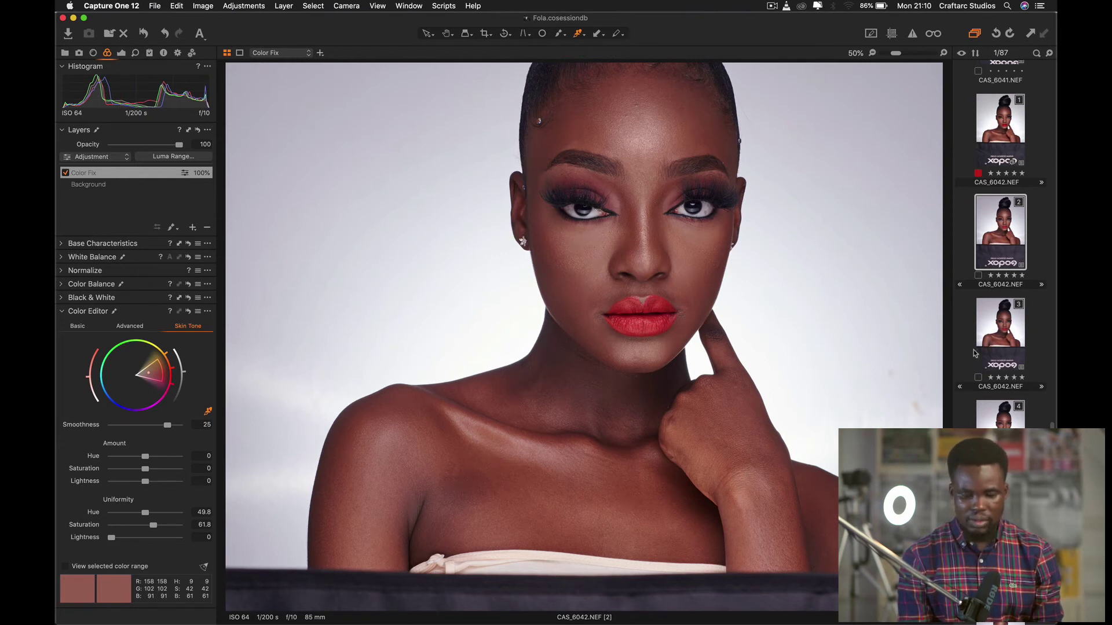
{"action": "left_click", "coordinate": [1007, 329]}
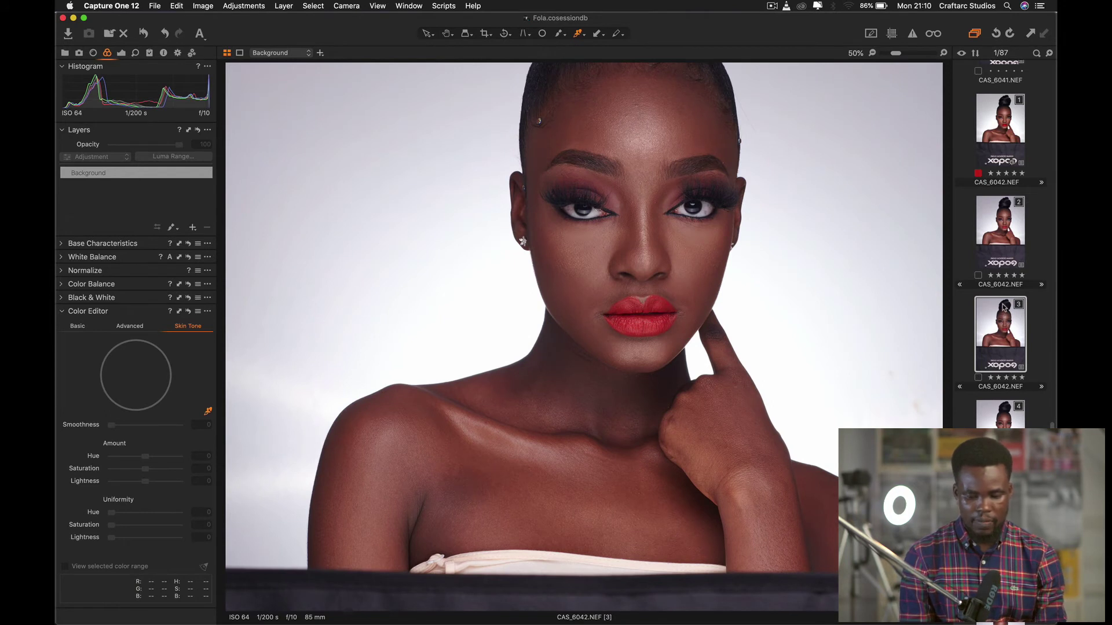
{"action": "left_click", "coordinate": [1003, 222]}
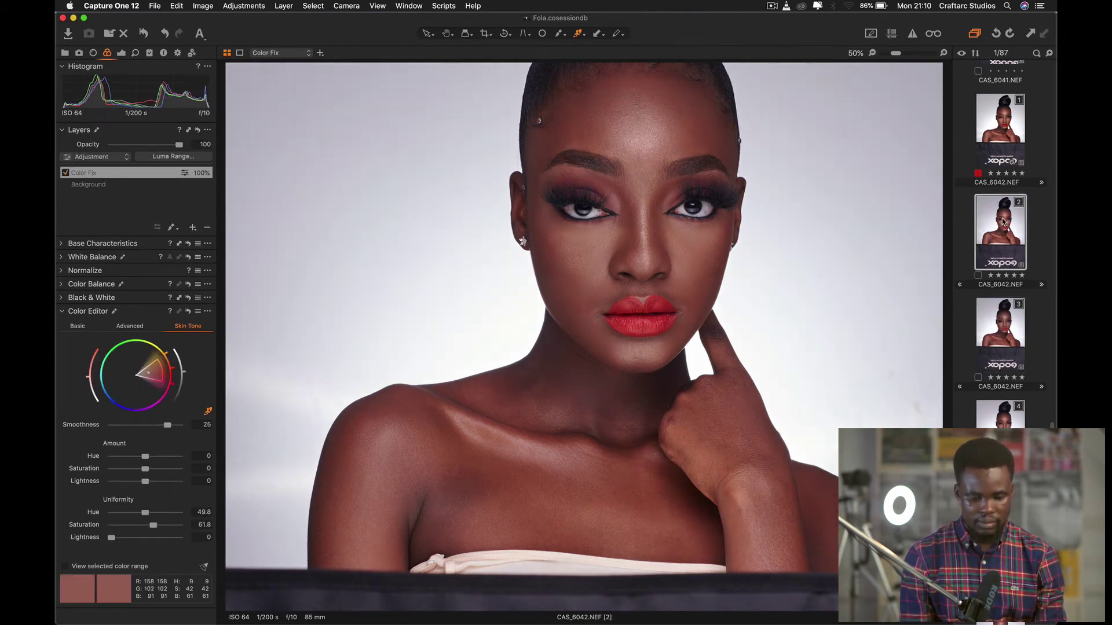
{"action": "left_click", "coordinate": [1002, 324]}
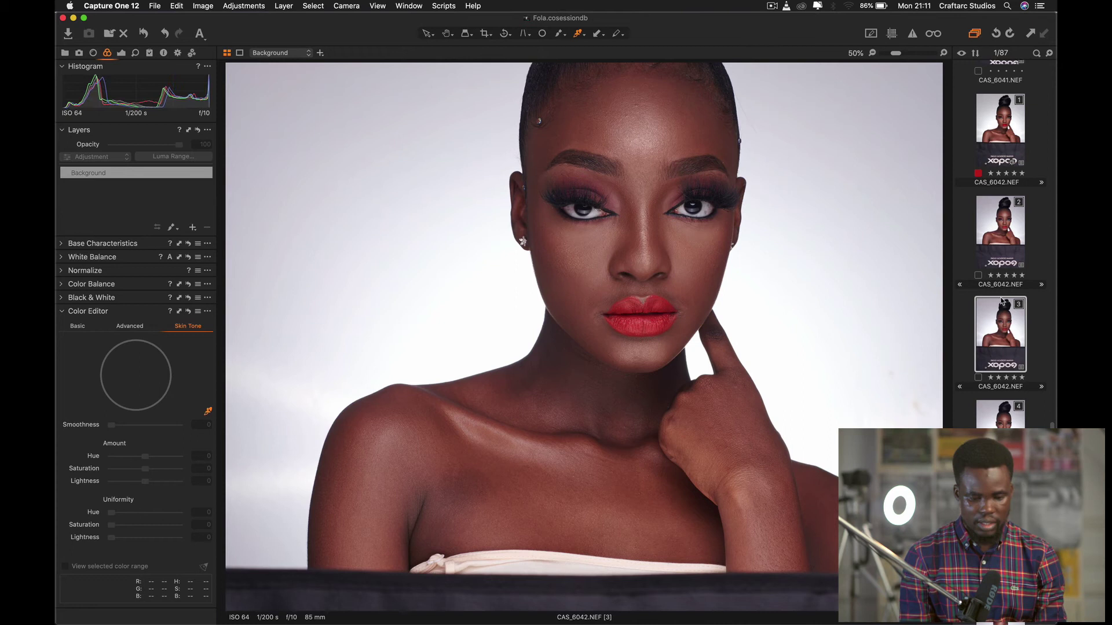
{"action": "left_click", "coordinate": [1002, 225]}
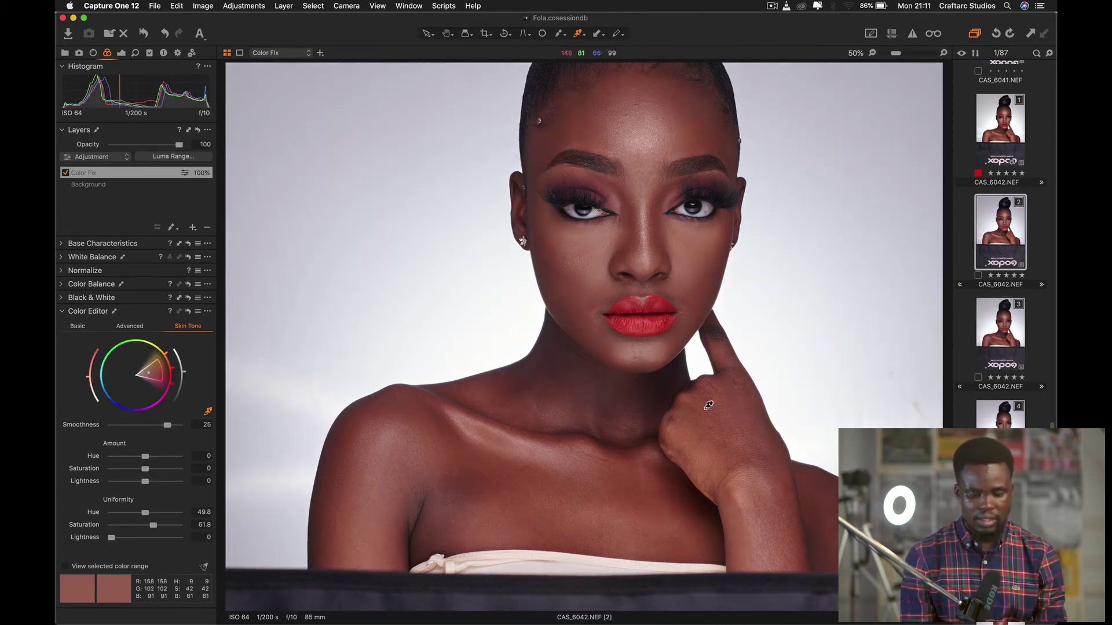
{"action": "left_click", "coordinate": [1003, 322]}
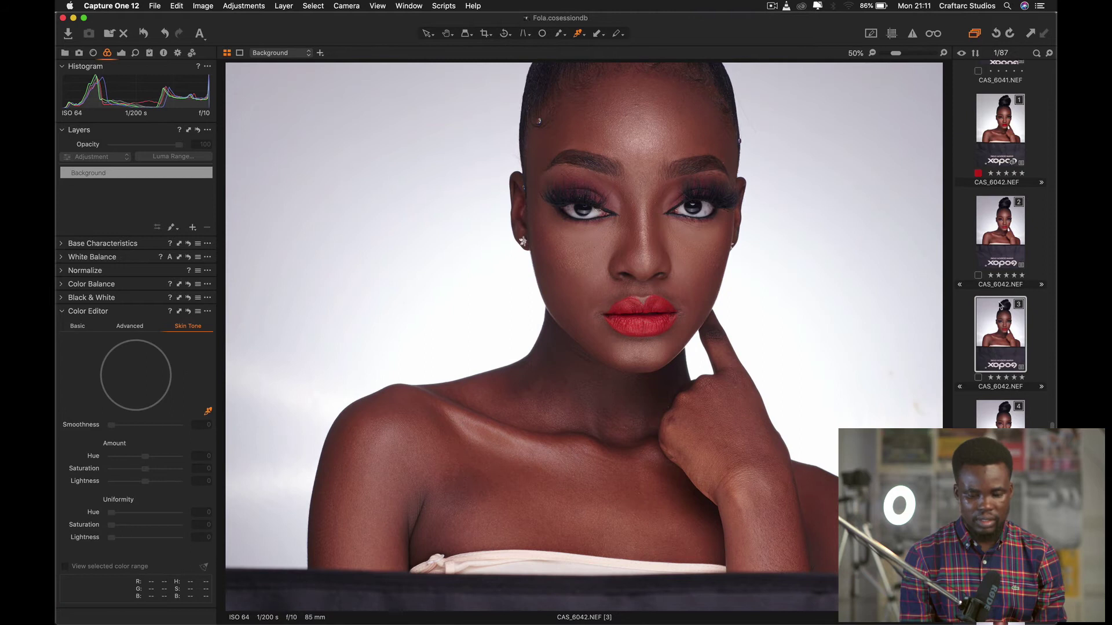
{"action": "left_click", "coordinate": [1004, 231]}
{"action": "left_click", "coordinate": [1001, 327]}
{"action": "left_click", "coordinate": [1002, 232]}
{"action": "left_click", "coordinate": [1005, 336]}
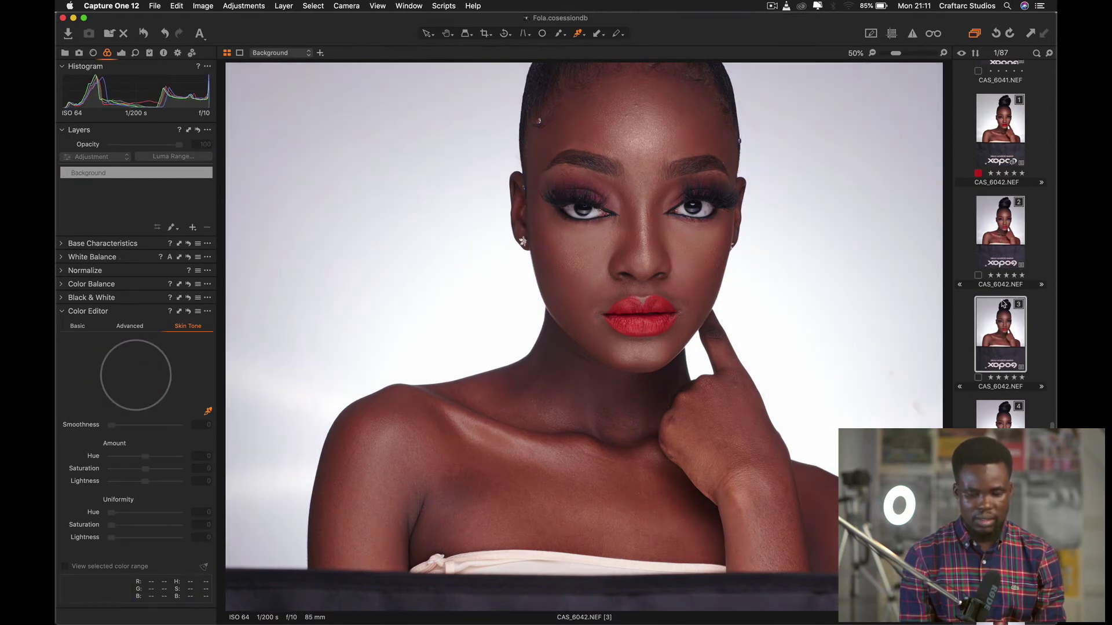
{"action": "left_click", "coordinate": [997, 234]}
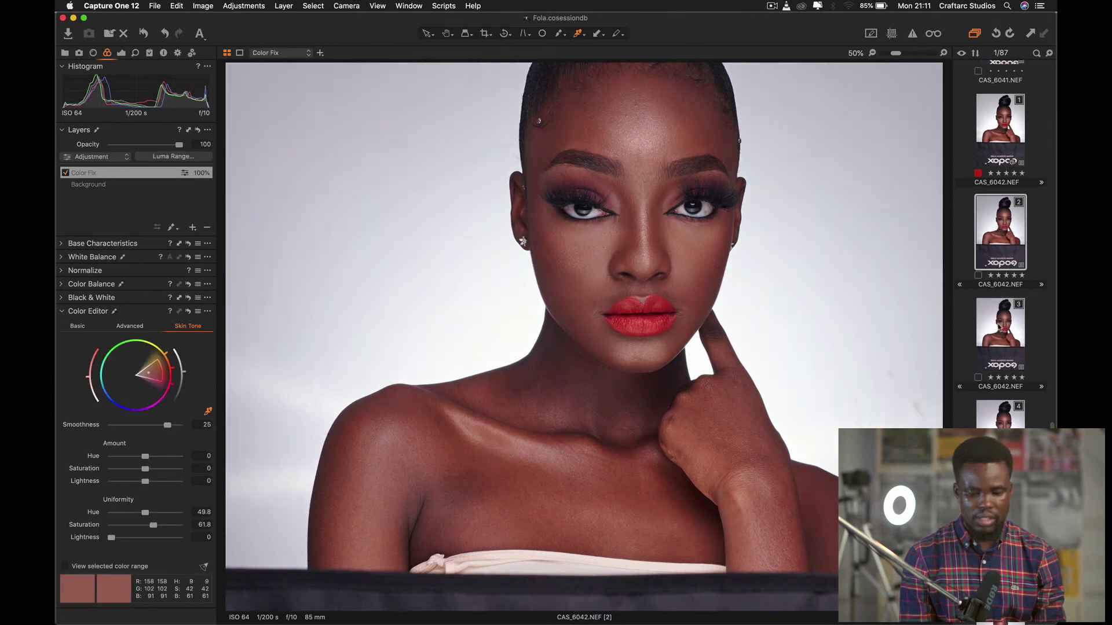
{"action": "left_click", "coordinate": [999, 328]}
{"action": "left_click", "coordinate": [996, 240]}
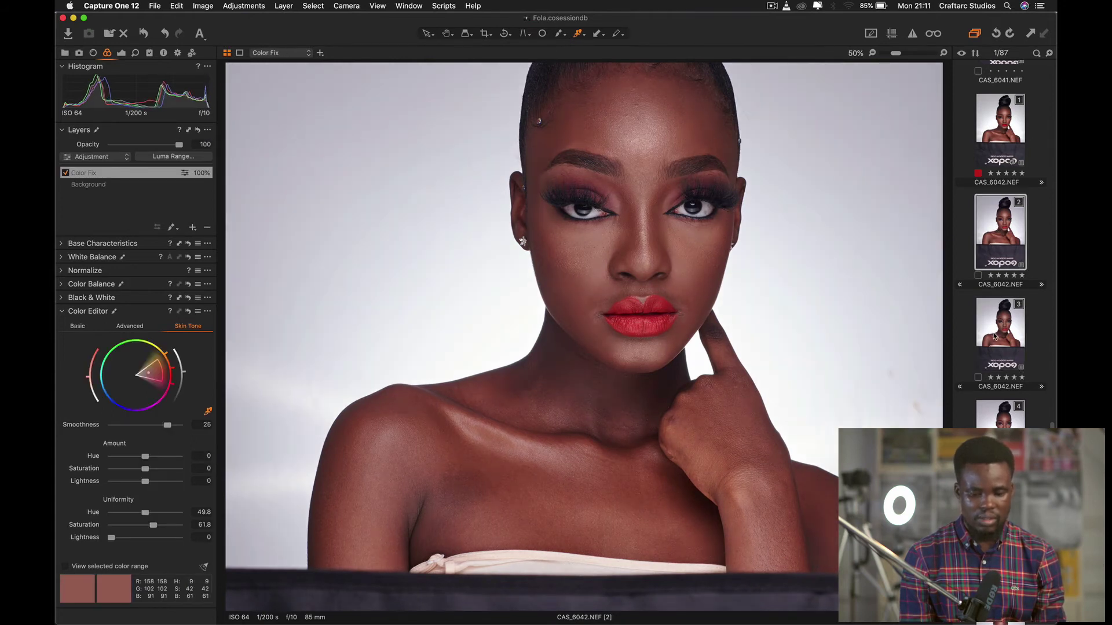
{"action": "left_click", "coordinate": [996, 330]}
{"action": "left_click", "coordinate": [998, 239]}
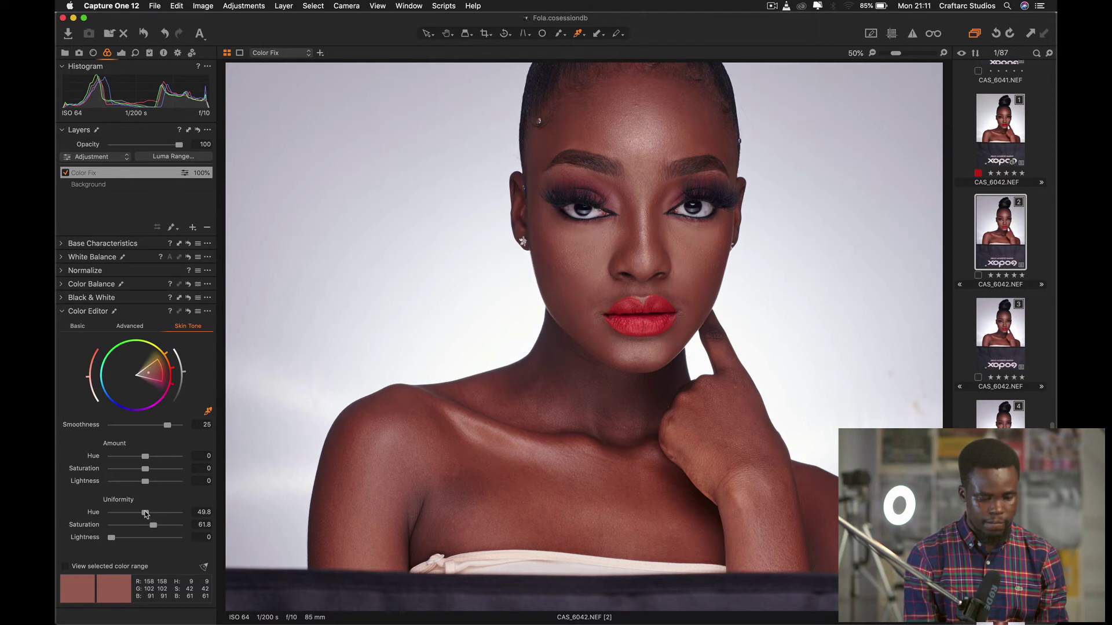
{"action": "left_click_drag", "start_coordinate": [142, 512], "coordinate": [151, 525]}
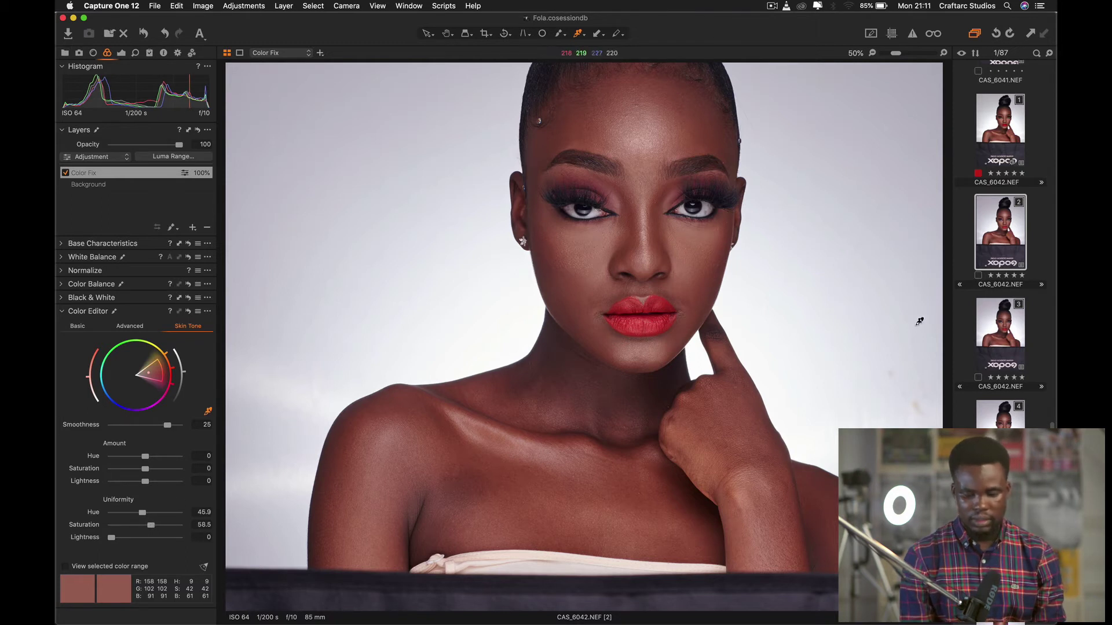
{"action": "left_click", "coordinate": [1002, 328]}
{"action": "left_click", "coordinate": [997, 235]}
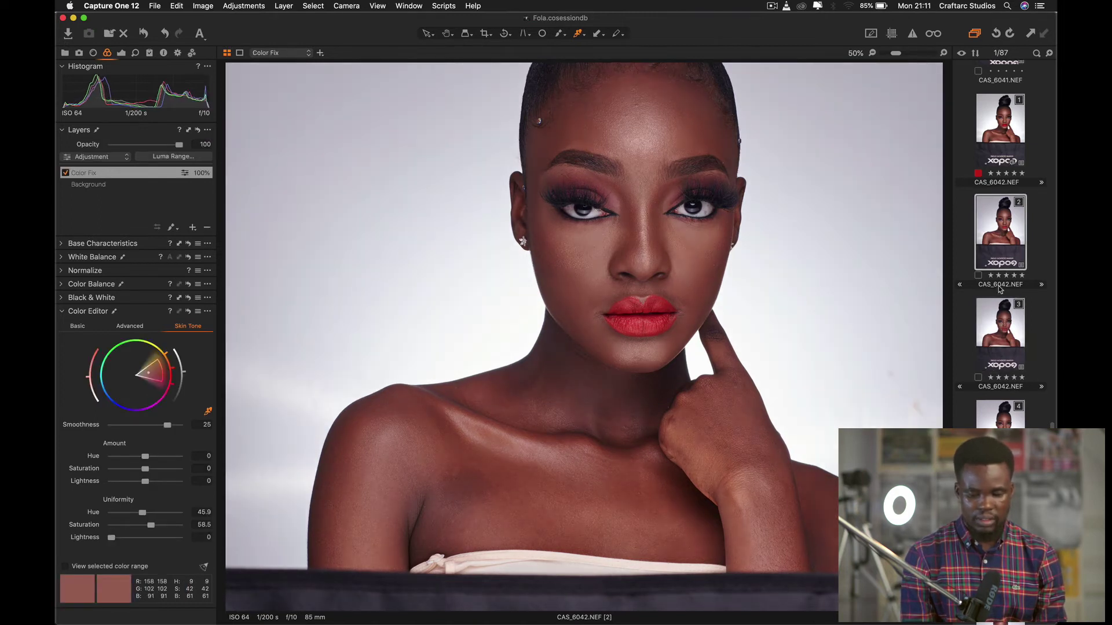
{"action": "left_click", "coordinate": [998, 322]}
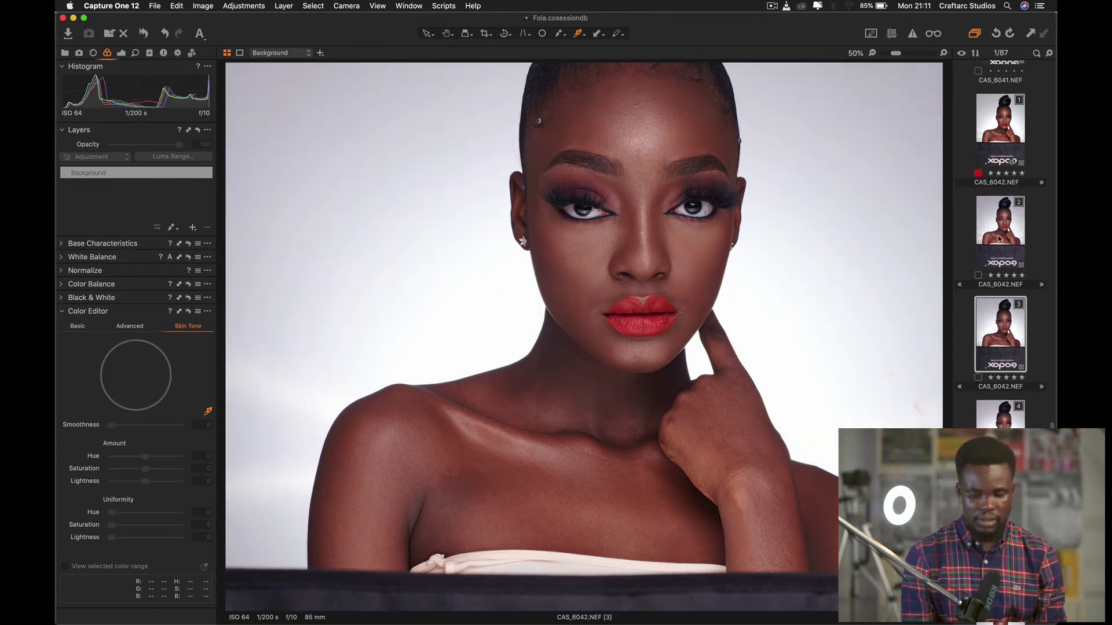
{"action": "left_click", "coordinate": [996, 231]}
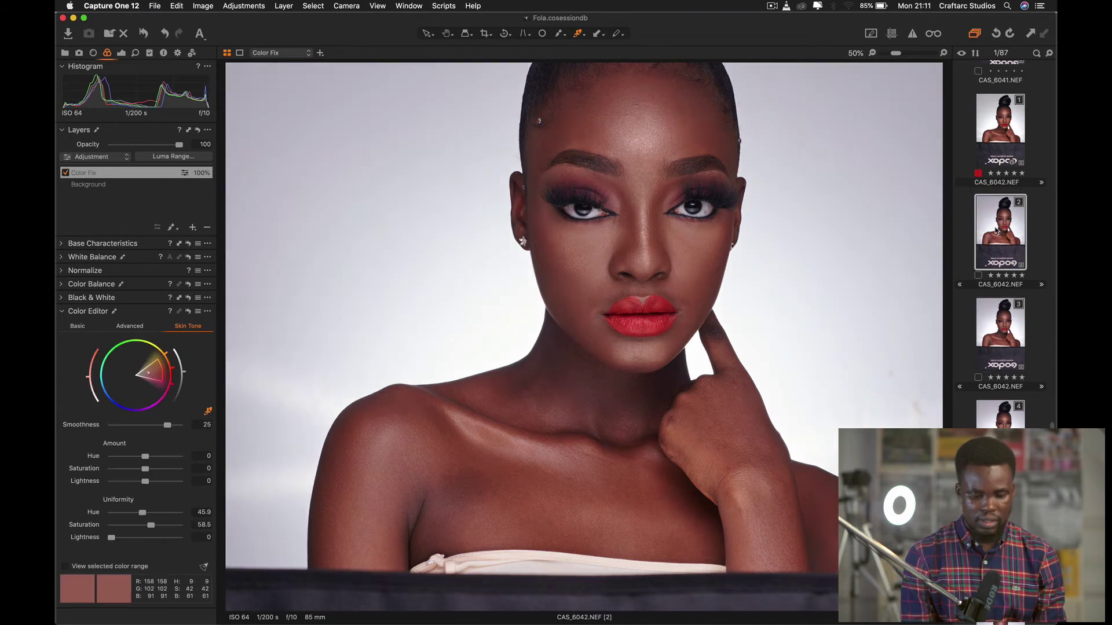
{"action": "left_click", "coordinate": [1002, 308]}
{"action": "left_click", "coordinate": [997, 237]}
{"action": "left_click", "coordinate": [1000, 326]}
{"action": "left_click", "coordinate": [998, 233]}
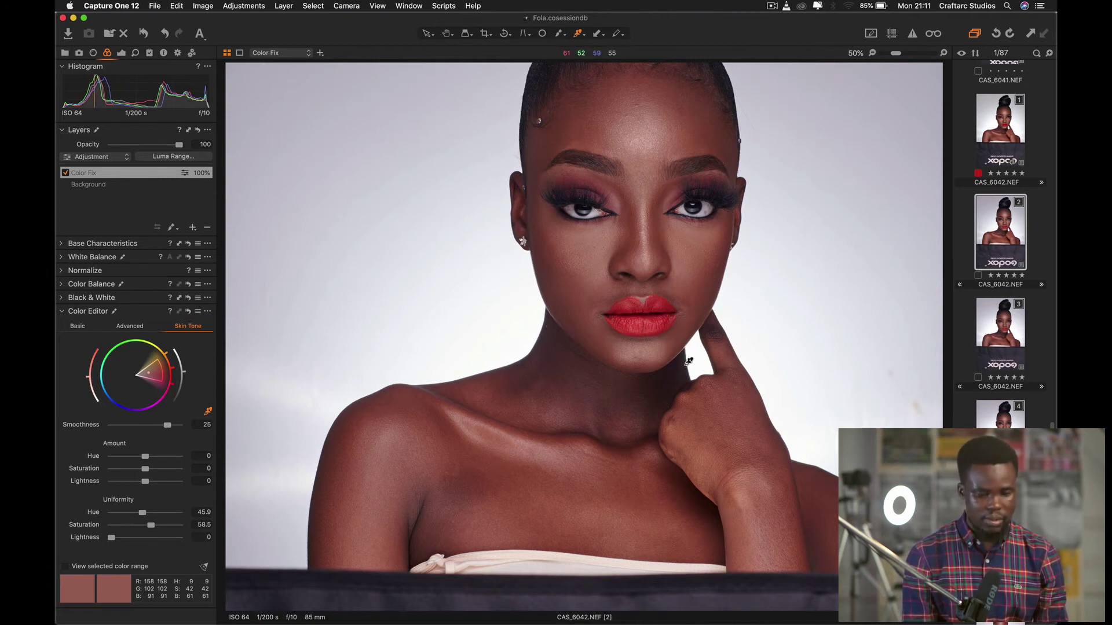
- Invert the Color Fix layer's mask from its right-click menu in the Layers tool
{"action": "right_click", "coordinate": [150, 177]}
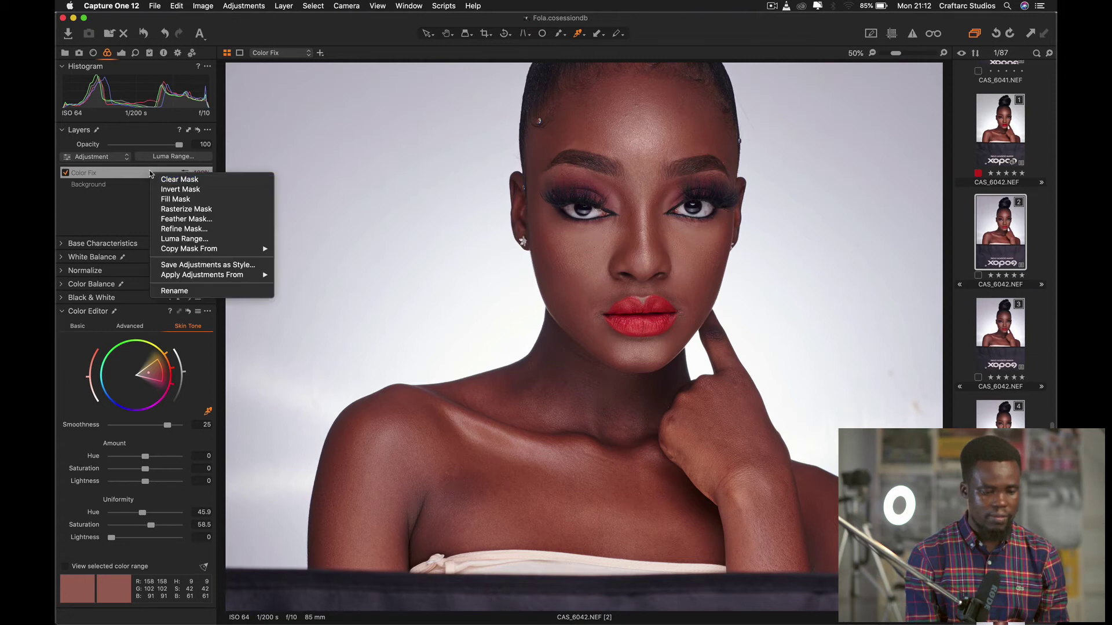
{"action": "left_click", "coordinate": [180, 190]}
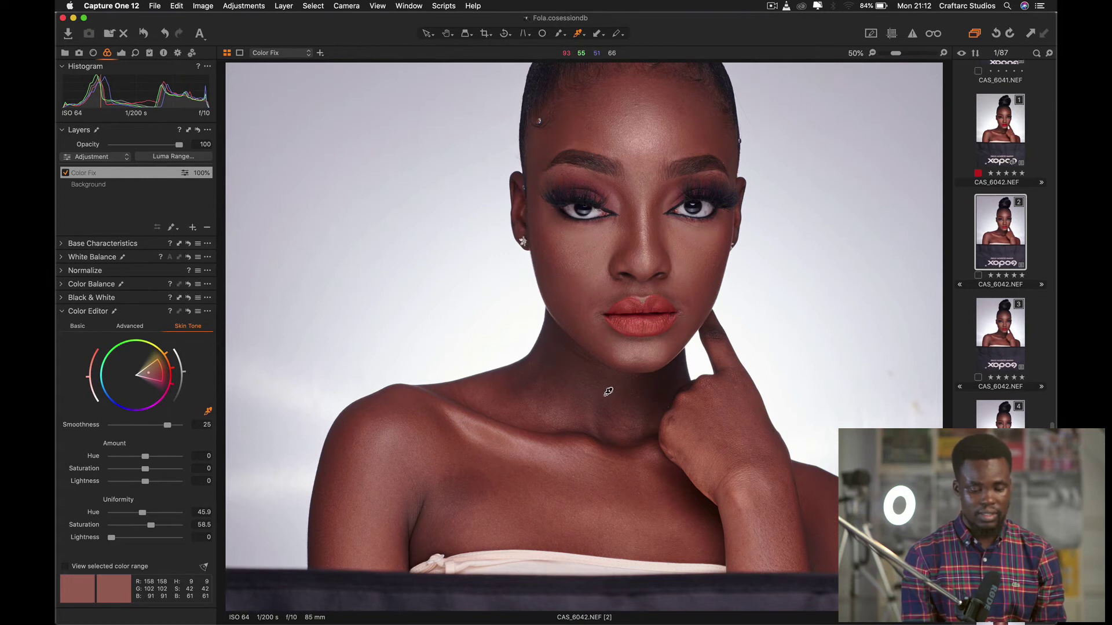
- Reset the Color Fix uniformity Hue and Saturation sliders, then compare with uncorrected variant 3
{"action": "double_click", "coordinate": [142, 513]}
{"action": "double_click", "coordinate": [151, 525]}
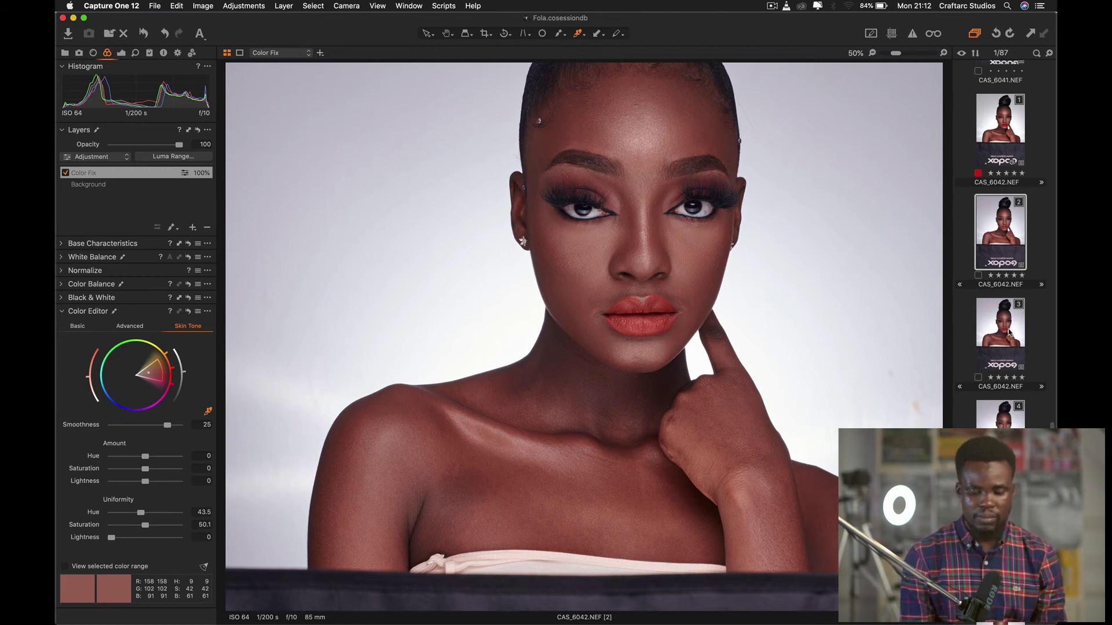
{"action": "left_click", "coordinate": [1002, 317]}
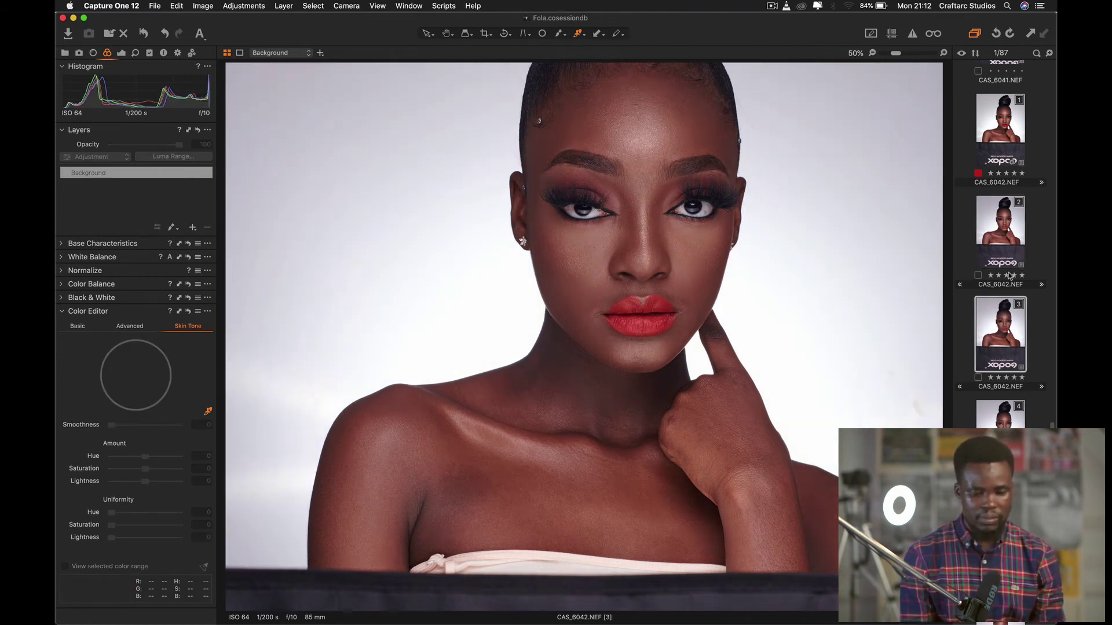
- Toggle between edited variant 2 and uncorrected variant 3, ending back on variant 2
{"action": "left_click", "coordinate": [1009, 223]}
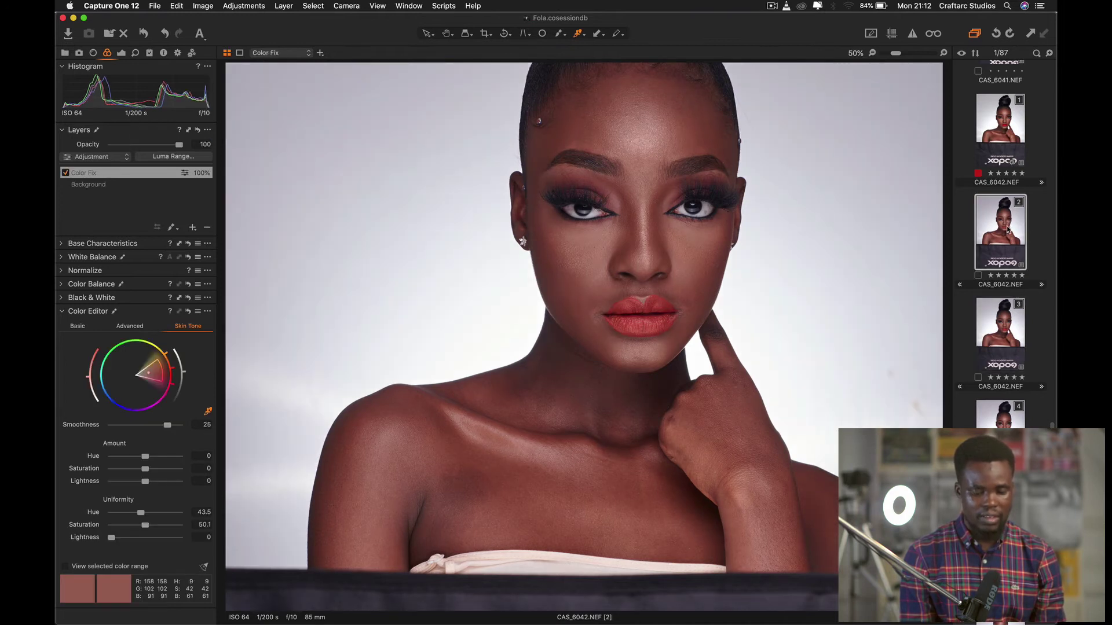
{"action": "left_click", "coordinate": [1006, 316]}
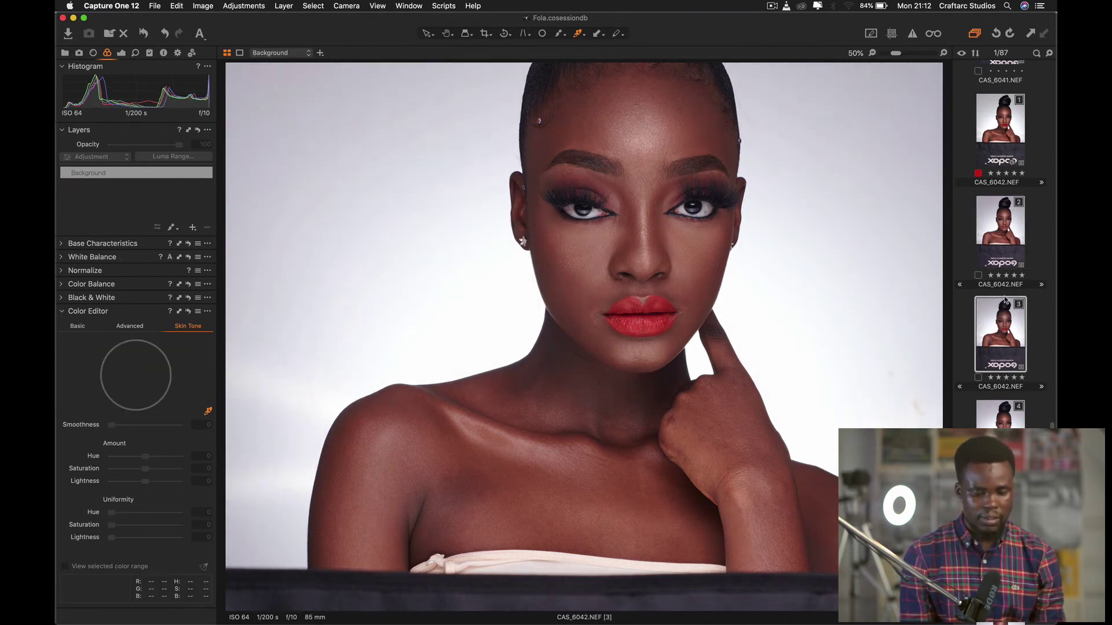
{"action": "left_click", "coordinate": [1002, 221]}
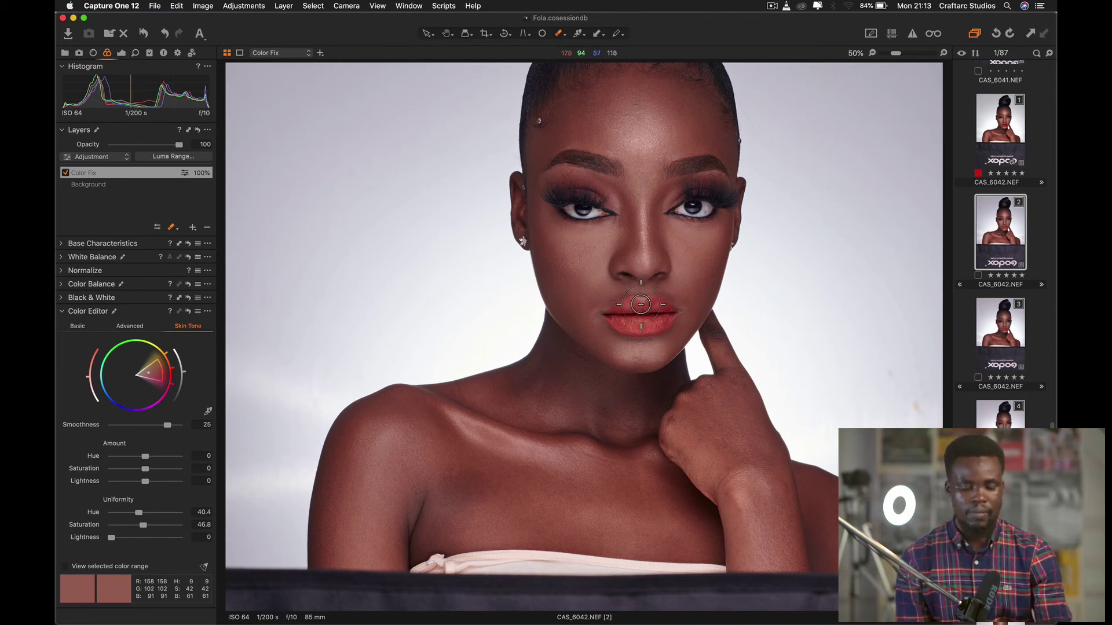
- Zoom in and erase the Color Fix mask across the lips, checking against the uncorrected copy
{"action": "scroll", "coordinate": [640, 304], "scroll_direction": "up", "scroll_amount": 5}
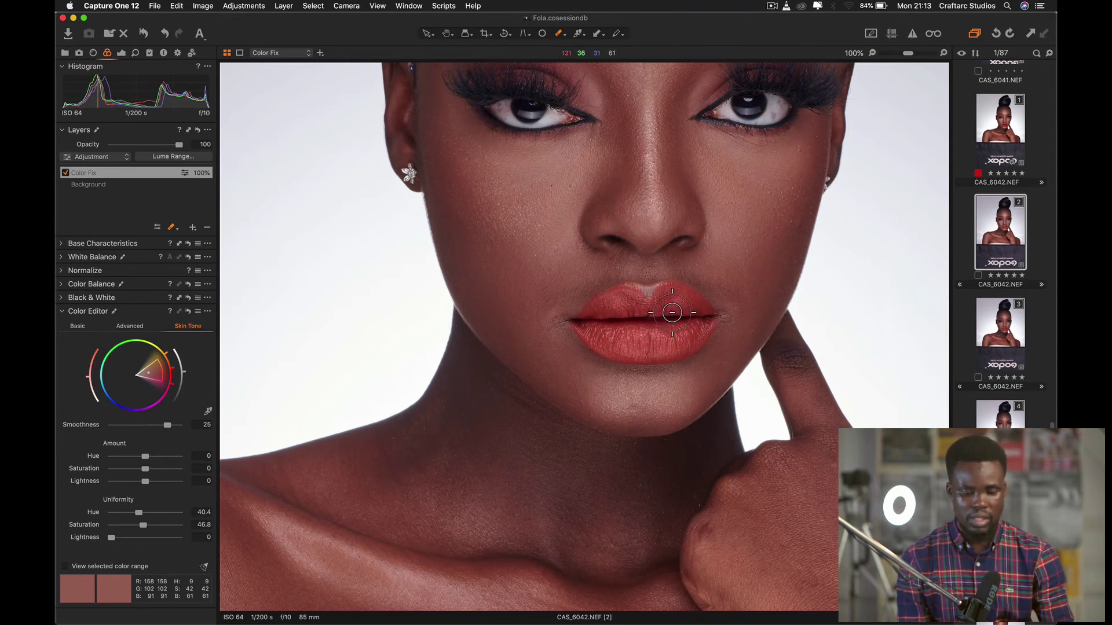
{"action": "left_click", "coordinate": [669, 310]}
{"action": "mouse_move", "coordinate": [613, 317]}
{"action": "left_mouse_down"}
{"action": "mouse_move", "coordinate": [630, 341]}
{"action": "mouse_move", "coordinate": [655, 338]}
{"action": "mouse_move", "coordinate": [677, 319]}
{"action": "mouse_move", "coordinate": [651, 308]}
{"action": "mouse_move", "coordinate": [661, 300]}
{"action": "mouse_move", "coordinate": [617, 303]}
{"action": "mouse_move", "coordinate": [587, 320]}
{"action": "mouse_move", "coordinate": [674, 298]}
{"action": "mouse_move", "coordinate": [697, 318]}
{"action": "mouse_move", "coordinate": [671, 349]}
{"action": "mouse_move", "coordinate": [592, 331]}
{"action": "left_mouse_up"}
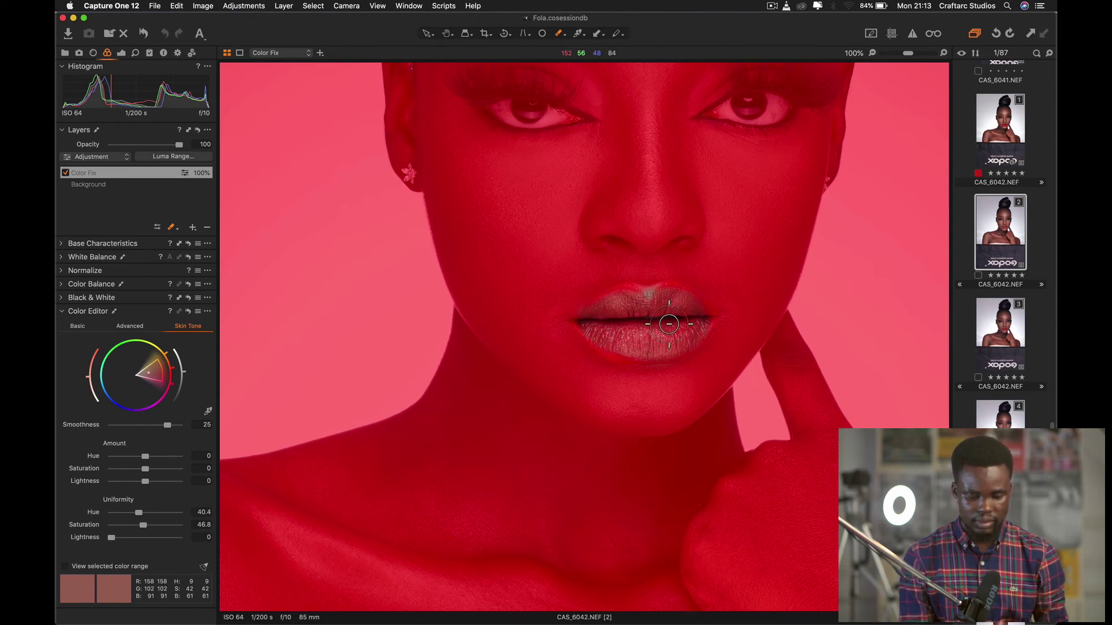
{"action": "left_click_drag", "start_coordinate": [589, 325], "coordinate": [596, 320]}
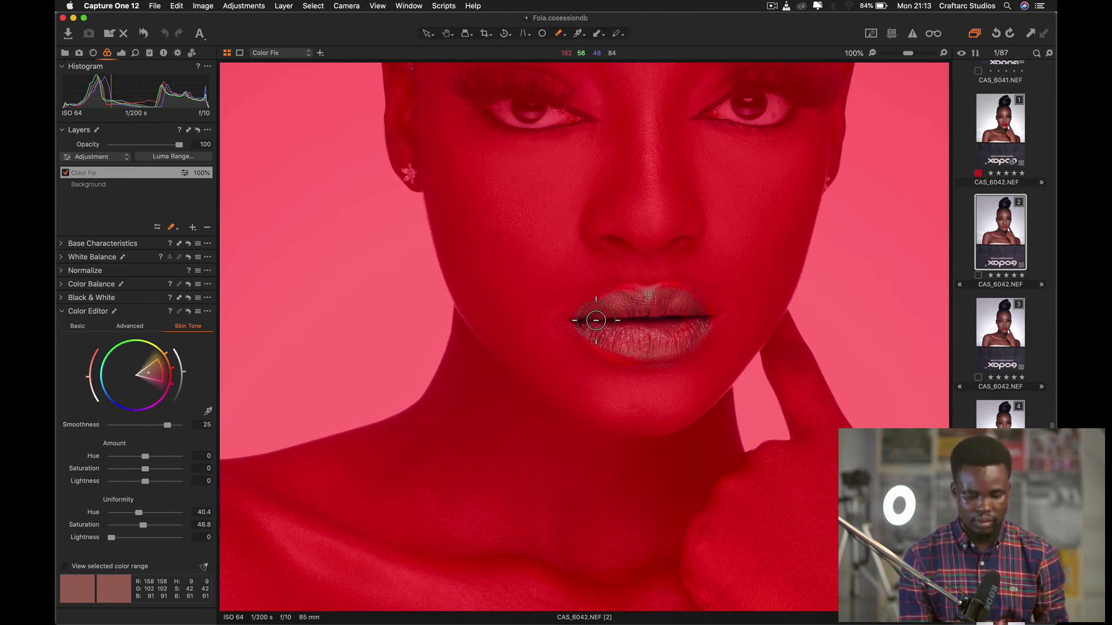
{"action": "mouse_move", "coordinate": [671, 300]}
{"action": "left_mouse_down"}
{"action": "mouse_move", "coordinate": [689, 313]}
{"action": "mouse_move", "coordinate": [666, 335]}
{"action": "mouse_move", "coordinate": [634, 333]}
{"action": "mouse_move", "coordinate": [641, 306]}
{"action": "left_mouse_up"}
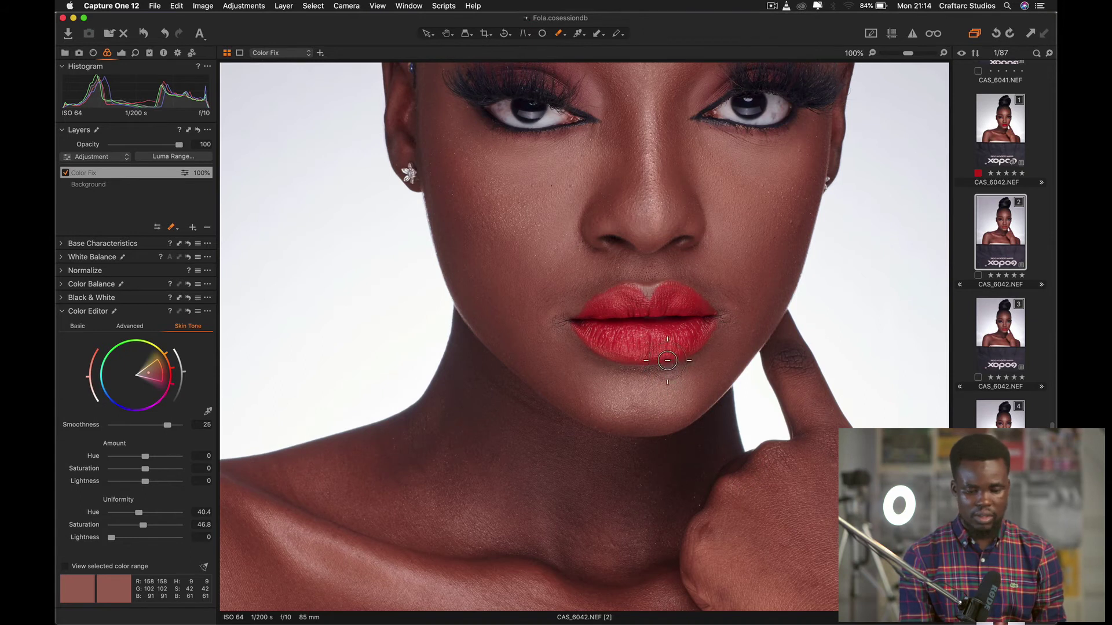
{"action": "left_click", "coordinate": [1010, 327]}
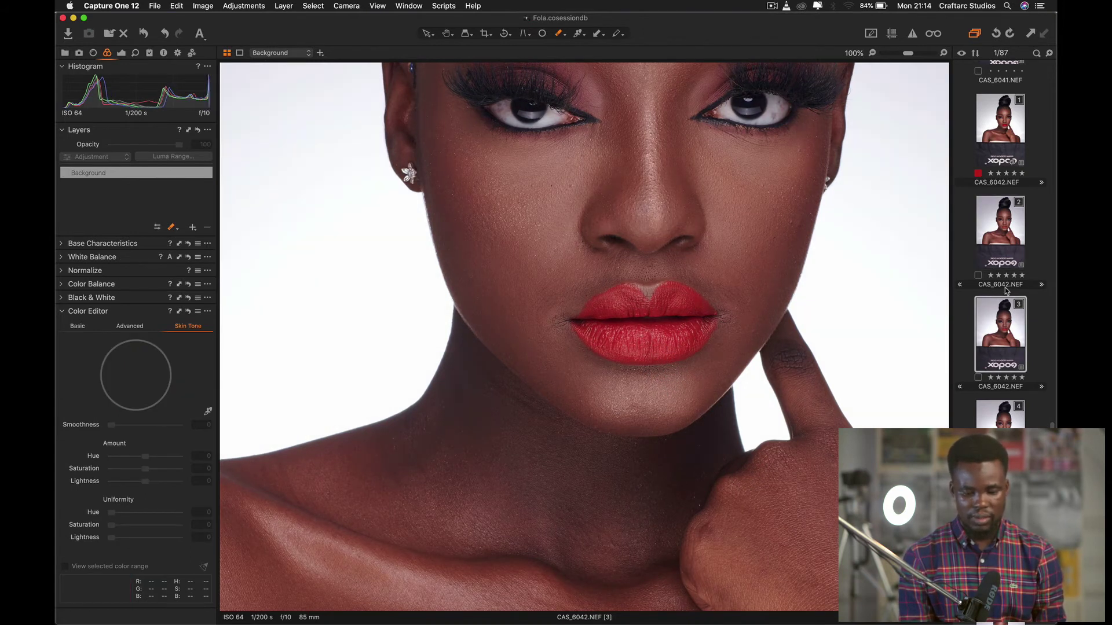
{"action": "left_click", "coordinate": [1009, 225]}
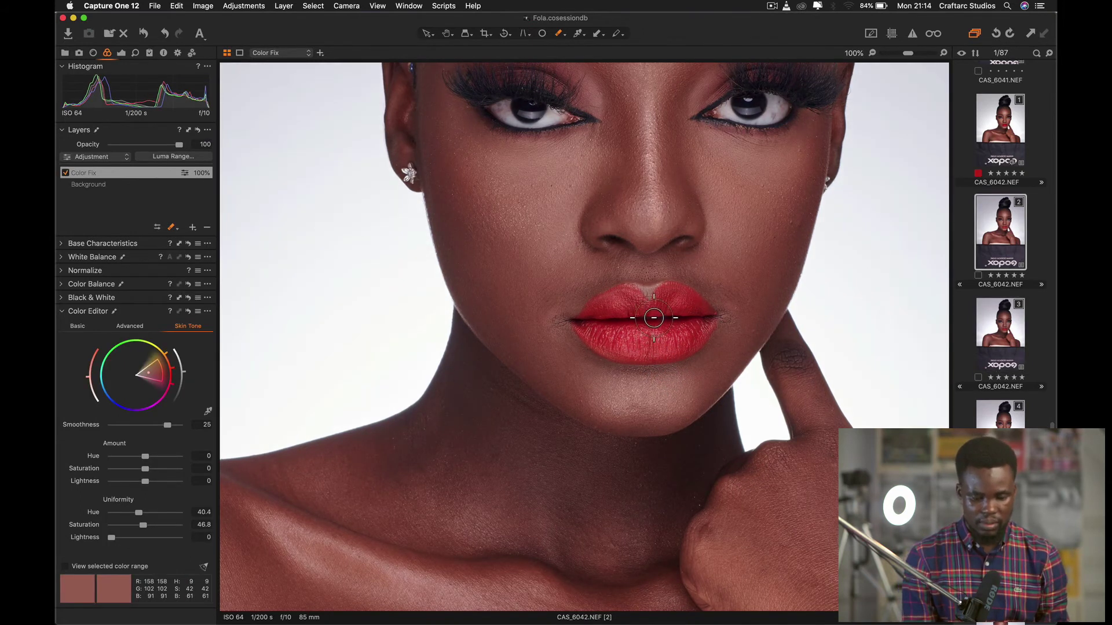
{"action": "left_click_drag", "start_coordinate": [626, 315], "coordinate": [625, 314]}
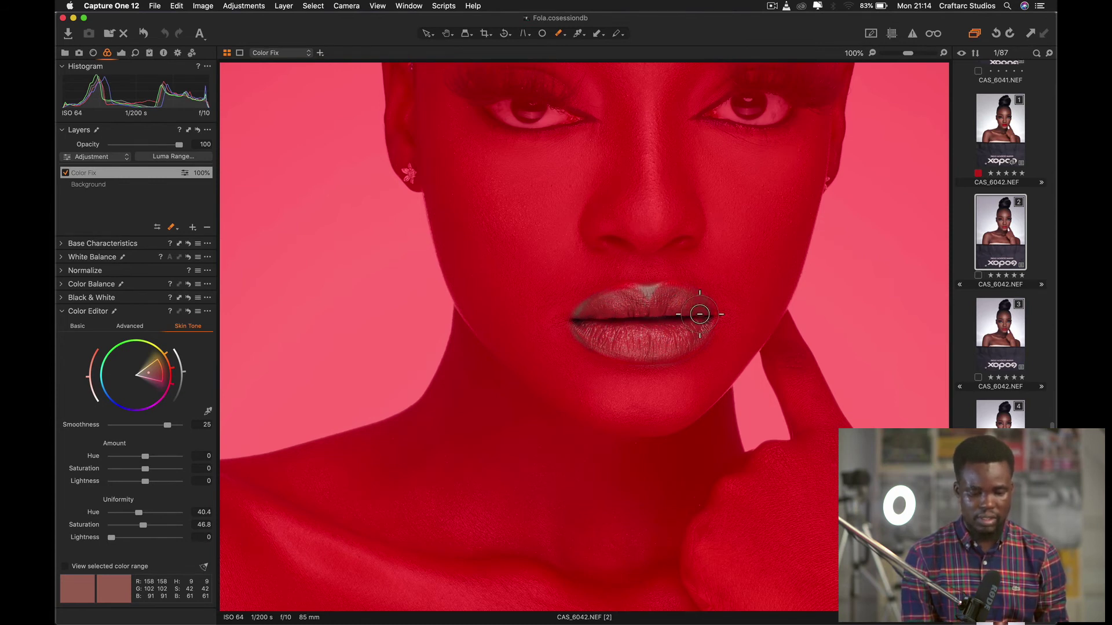
- Hide the mask overlay, enlarge the eraser, and erase the mask from both eyelids and eyes
{"action": "key", "text": "m"}
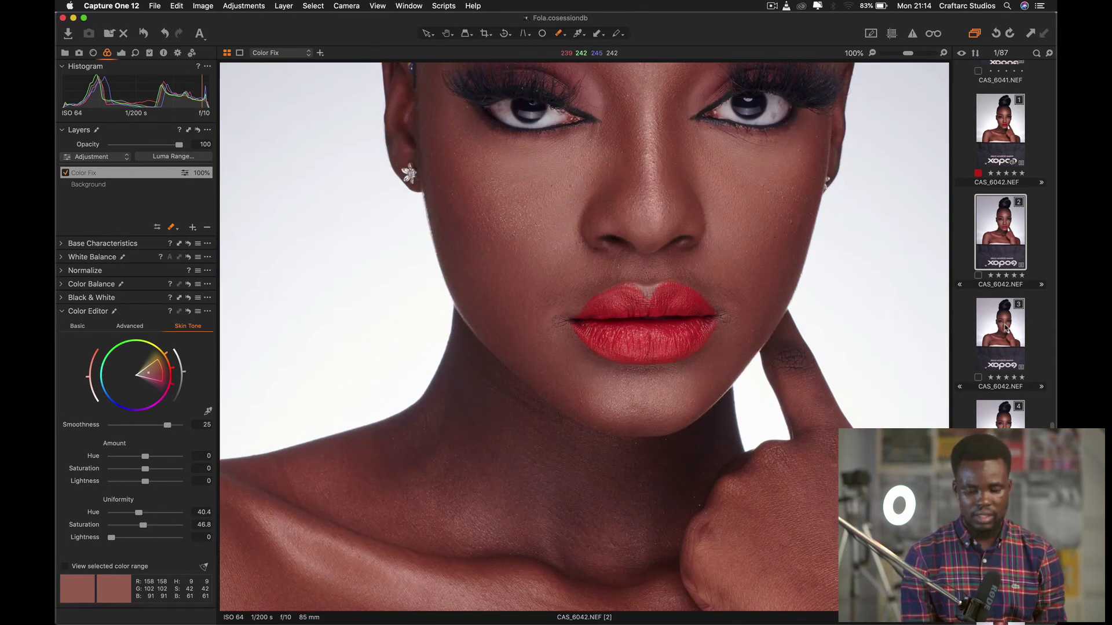
{"action": "left_click", "coordinate": [1005, 329]}
{"action": "left_click", "coordinate": [1015, 228]}
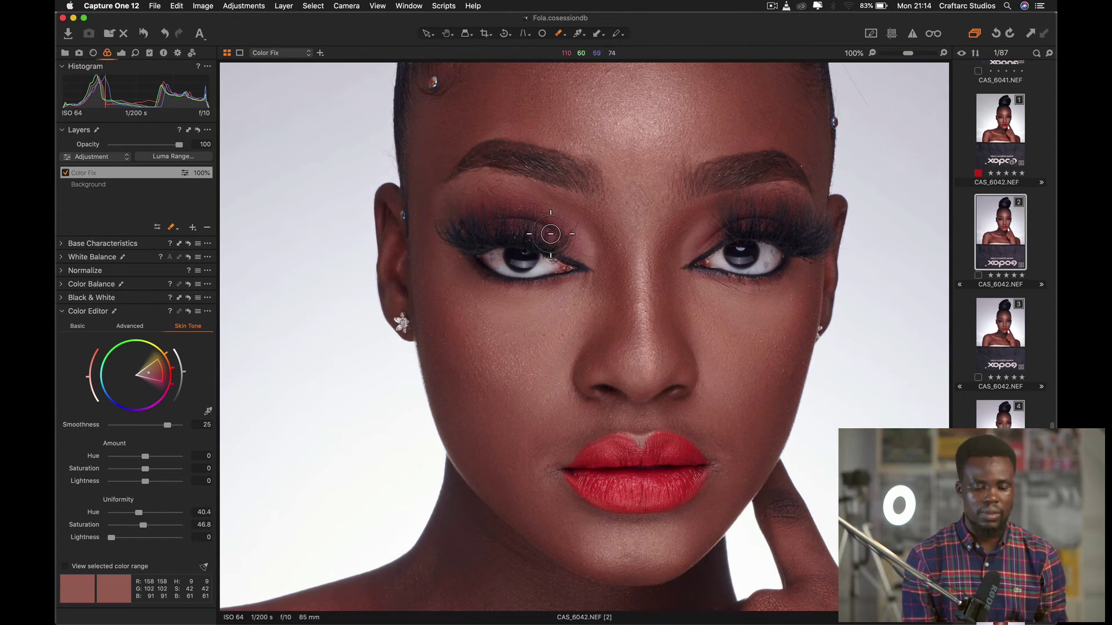
{"action": "key", "text": "bracketright"}
{"action": "mouse_move", "coordinate": [582, 238]}
{"action": "left_mouse_down"}
{"action": "mouse_move", "coordinate": [497, 204]}
{"action": "mouse_move", "coordinate": [464, 216]}
{"action": "mouse_move", "coordinate": [461, 207]}
{"action": "mouse_move", "coordinate": [493, 187]}
{"action": "mouse_move", "coordinate": [563, 210]}
{"action": "mouse_move", "coordinate": [575, 248]}
{"action": "mouse_move", "coordinate": [542, 262]}
{"action": "mouse_move", "coordinate": [475, 221]}
{"action": "mouse_move", "coordinate": [459, 224]}
{"action": "mouse_move", "coordinate": [499, 260]}
{"action": "mouse_move", "coordinate": [548, 265]}
{"action": "mouse_move", "coordinate": [556, 254]}
{"action": "mouse_move", "coordinate": [461, 224]}
{"action": "mouse_move", "coordinate": [545, 250]}
{"action": "mouse_move", "coordinate": [521, 226]}
{"action": "mouse_move", "coordinate": [574, 258]}
{"action": "mouse_move", "coordinate": [550, 270]}
{"action": "left_mouse_up"}
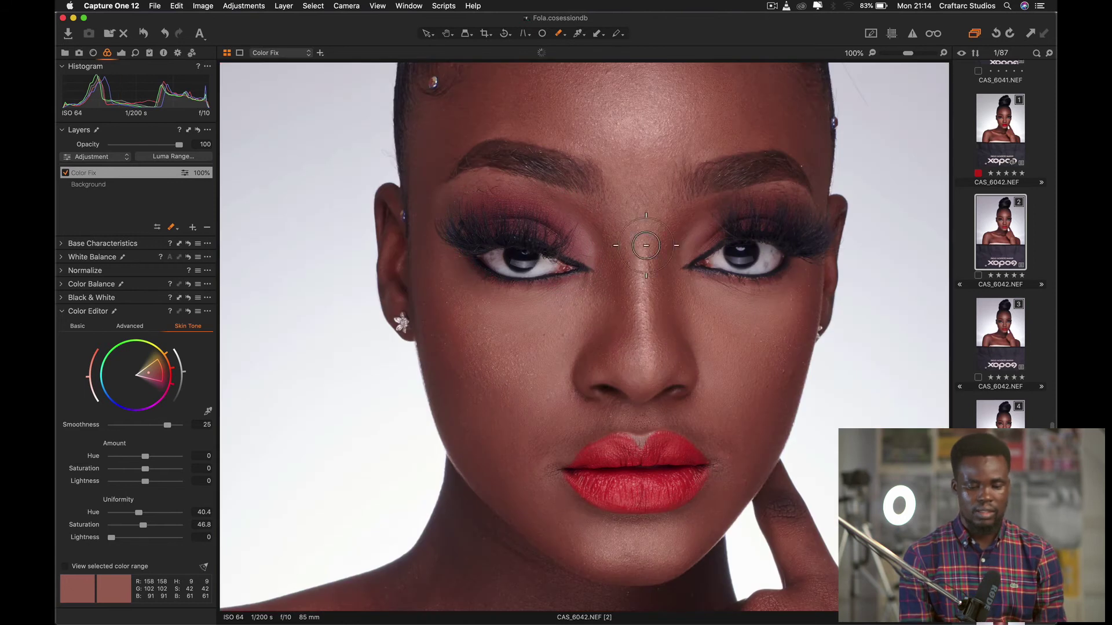
{"action": "mouse_move", "coordinate": [773, 213]}
{"action": "left_mouse_down"}
{"action": "mouse_move", "coordinate": [748, 212]}
{"action": "mouse_move", "coordinate": [690, 257]}
{"action": "mouse_move", "coordinate": [746, 269]}
{"action": "mouse_move", "coordinate": [780, 263]}
{"action": "mouse_move", "coordinate": [742, 252]}
{"action": "mouse_move", "coordinate": [724, 217]}
{"action": "mouse_move", "coordinate": [702, 236]}
{"action": "mouse_move", "coordinate": [756, 206]}
{"action": "mouse_move", "coordinate": [801, 202]}
{"action": "mouse_move", "coordinate": [807, 227]}
{"action": "mouse_move", "coordinate": [774, 265]}
{"action": "mouse_move", "coordinate": [798, 241]}
{"action": "mouse_move", "coordinate": [795, 257]}
{"action": "mouse_move", "coordinate": [767, 278]}
{"action": "mouse_move", "coordinate": [716, 270]}
{"action": "mouse_move", "coordinate": [768, 259]}
{"action": "mouse_move", "coordinate": [739, 236]}
{"action": "mouse_move", "coordinate": [705, 255]}
{"action": "mouse_move", "coordinate": [770, 239]}
{"action": "mouse_move", "coordinate": [769, 256]}
{"action": "mouse_move", "coordinate": [762, 228]}
{"action": "mouse_move", "coordinate": [722, 226]}
{"action": "mouse_move", "coordinate": [697, 244]}
{"action": "mouse_move", "coordinate": [731, 211]}
{"action": "mouse_move", "coordinate": [795, 201]}
{"action": "mouse_move", "coordinate": [796, 237]}
{"action": "mouse_move", "coordinate": [769, 268]}
{"action": "mouse_move", "coordinate": [696, 262]}
{"action": "mouse_move", "coordinate": [696, 243]}
{"action": "mouse_move", "coordinate": [686, 254]}
{"action": "mouse_move", "coordinate": [749, 263]}
{"action": "mouse_move", "coordinate": [795, 231]}
{"action": "mouse_move", "coordinate": [769, 221]}
{"action": "mouse_move", "coordinate": [799, 220]}
{"action": "mouse_move", "coordinate": [803, 249]}
{"action": "mouse_move", "coordinate": [770, 264]}
{"action": "mouse_move", "coordinate": [724, 243]}
{"action": "mouse_move", "coordinate": [761, 243]}
{"action": "mouse_move", "coordinate": [769, 286]}
{"action": "left_mouse_up"}
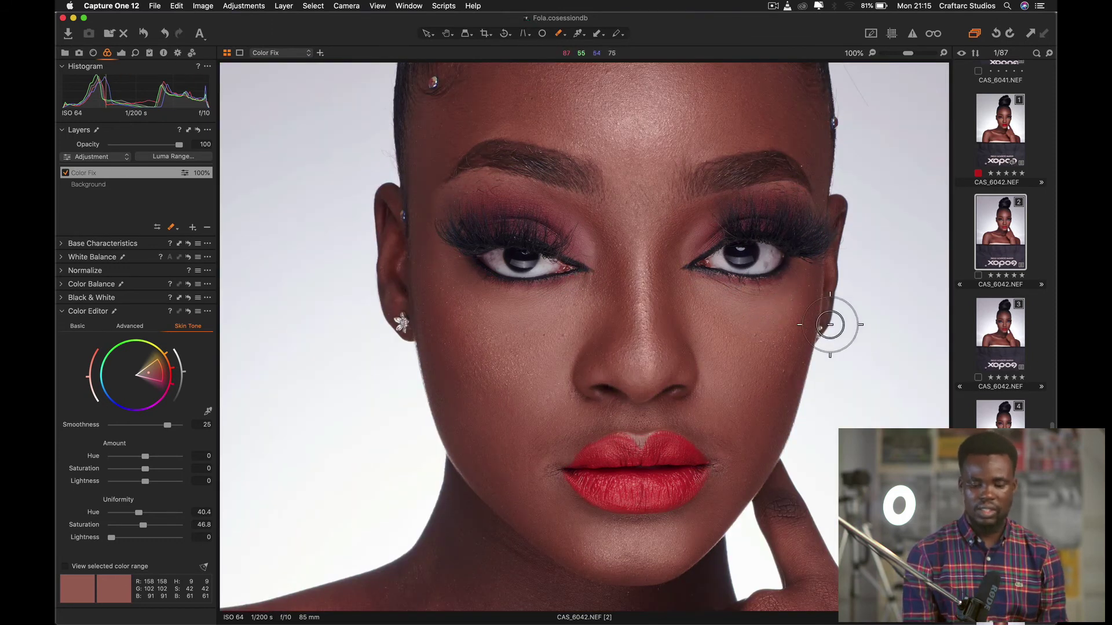
- Compare the result against variants 4 and 3, finishing on edited variant 2
{"action": "left_click", "coordinate": [1008, 409]}
{"action": "left_click", "coordinate": [1009, 327]}
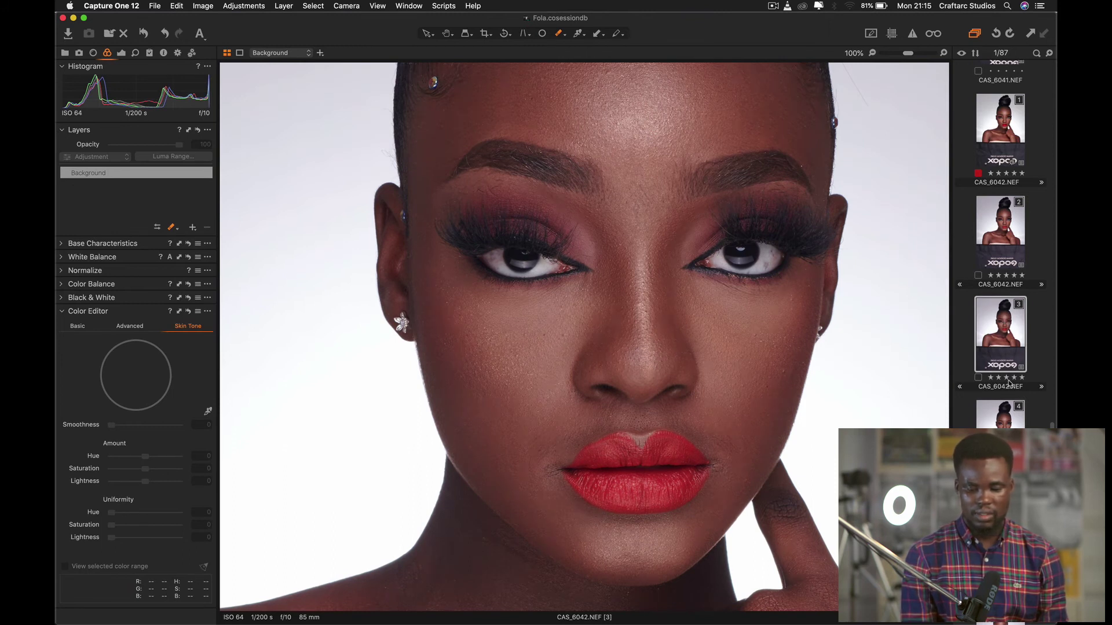
{"action": "left_click", "coordinate": [1002, 226]}
{"action": "left_click", "coordinate": [1008, 326]}
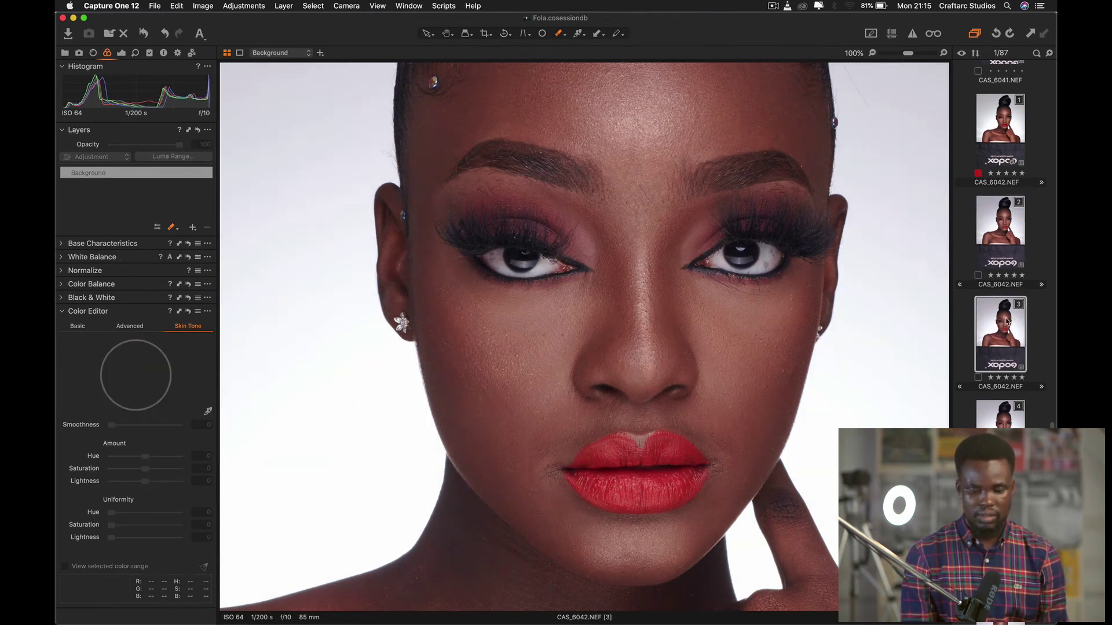
{"action": "left_click", "coordinate": [1008, 227]}
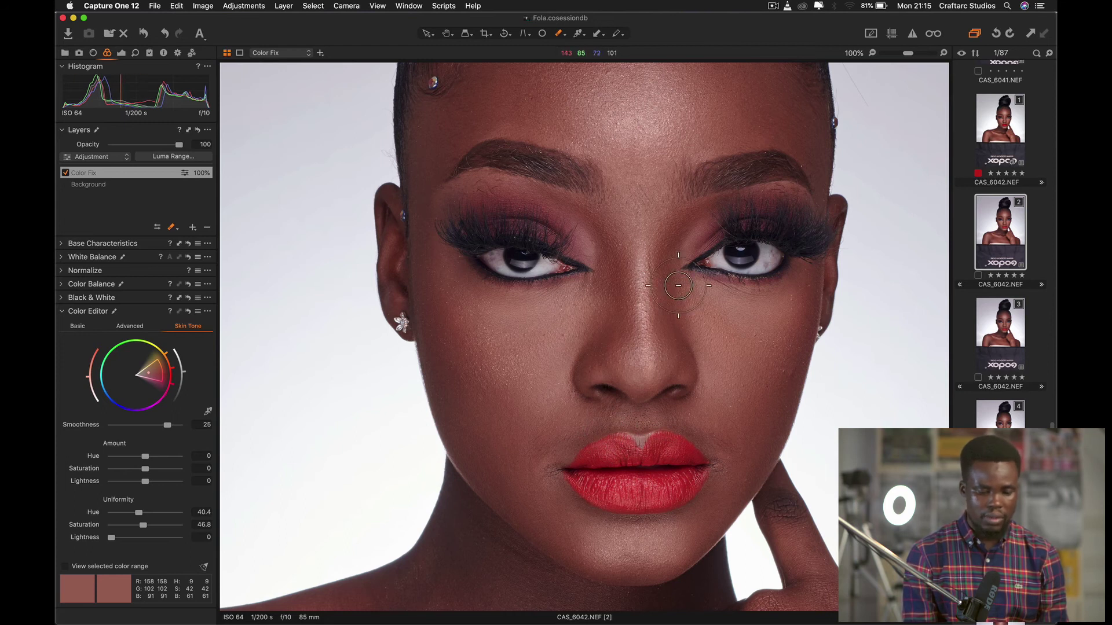
- Add an adjustment layer named Pop above Color Fix and switch Color Editor to Advanced
{"action": "left_click", "coordinate": [132, 326]}
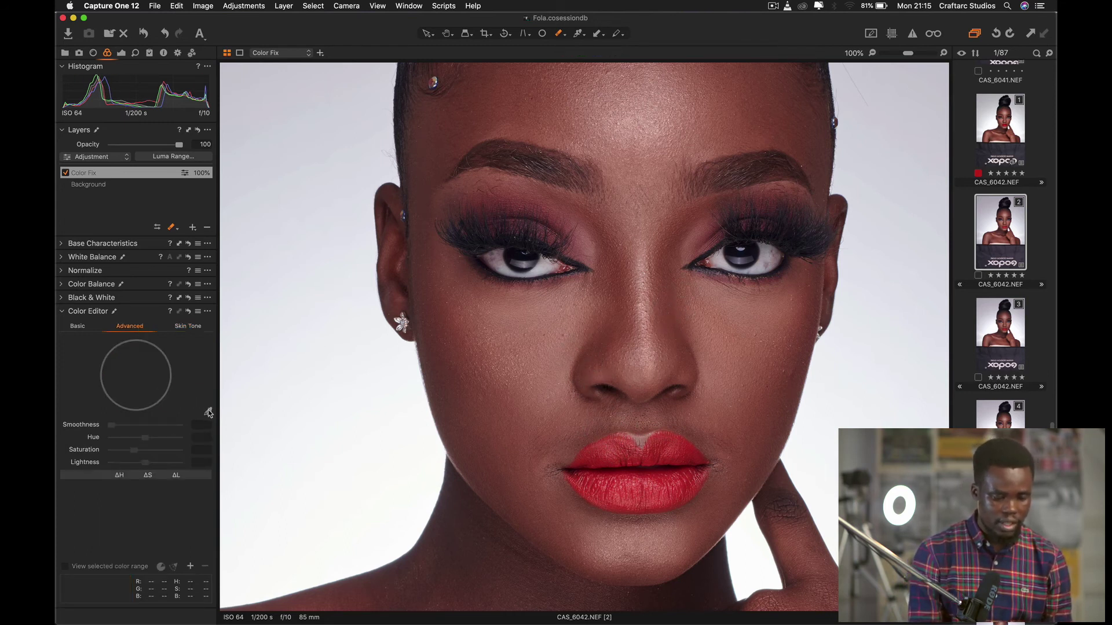
{"action": "left_click", "coordinate": [188, 328]}
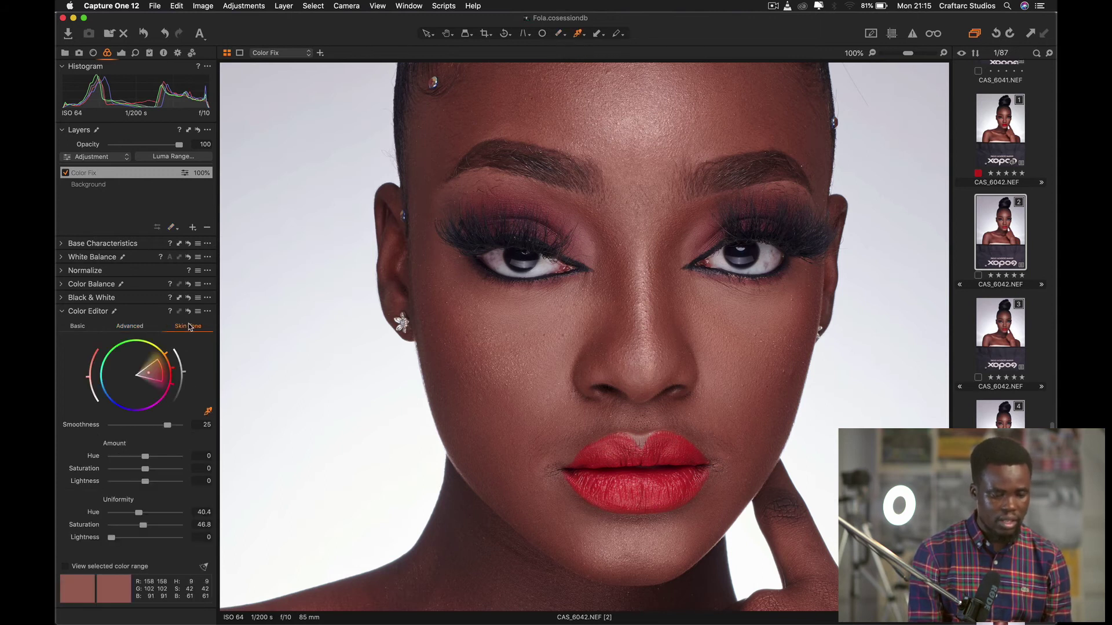
{"action": "left_click", "coordinate": [192, 228]}
{"action": "double_click", "coordinate": [91, 174]}
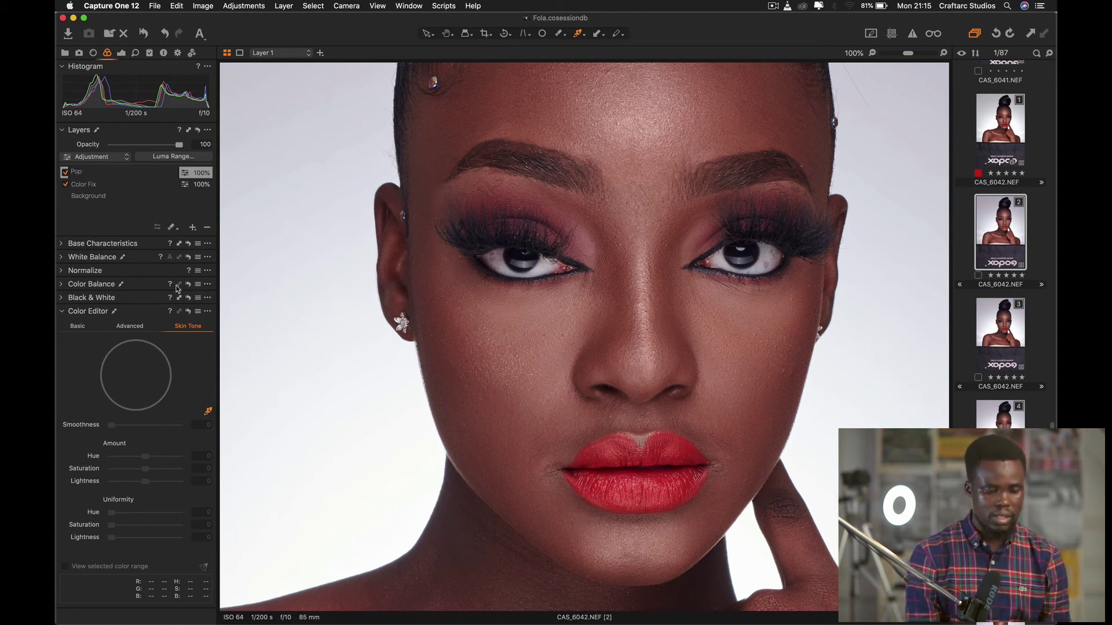
{"action": "left_click", "coordinate": [132, 326]}
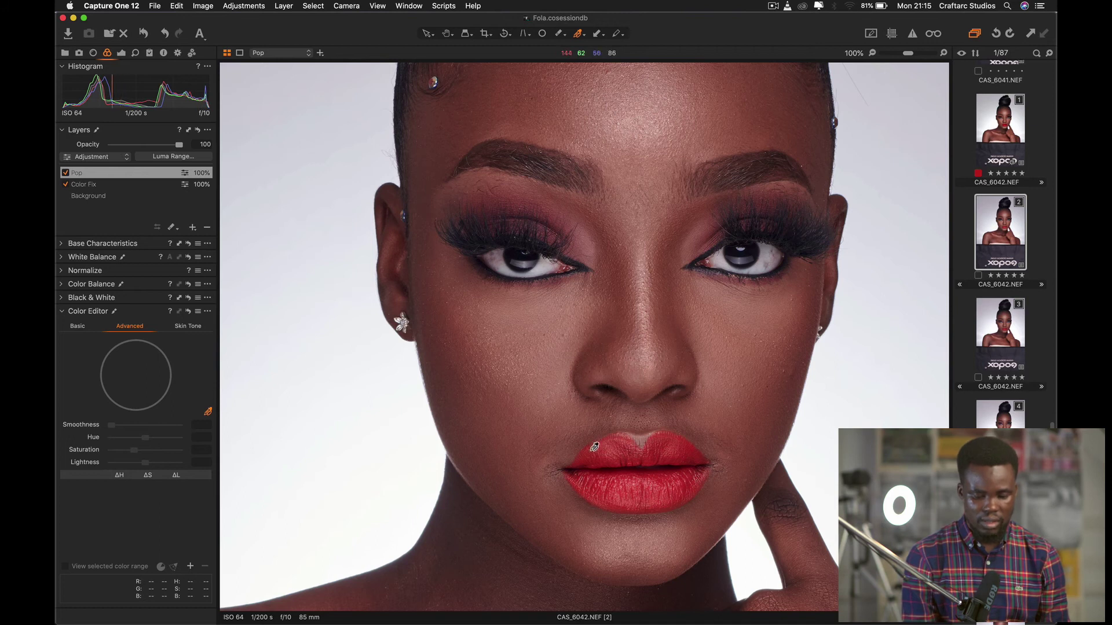
{"action": "left_click", "coordinate": [627, 443]}
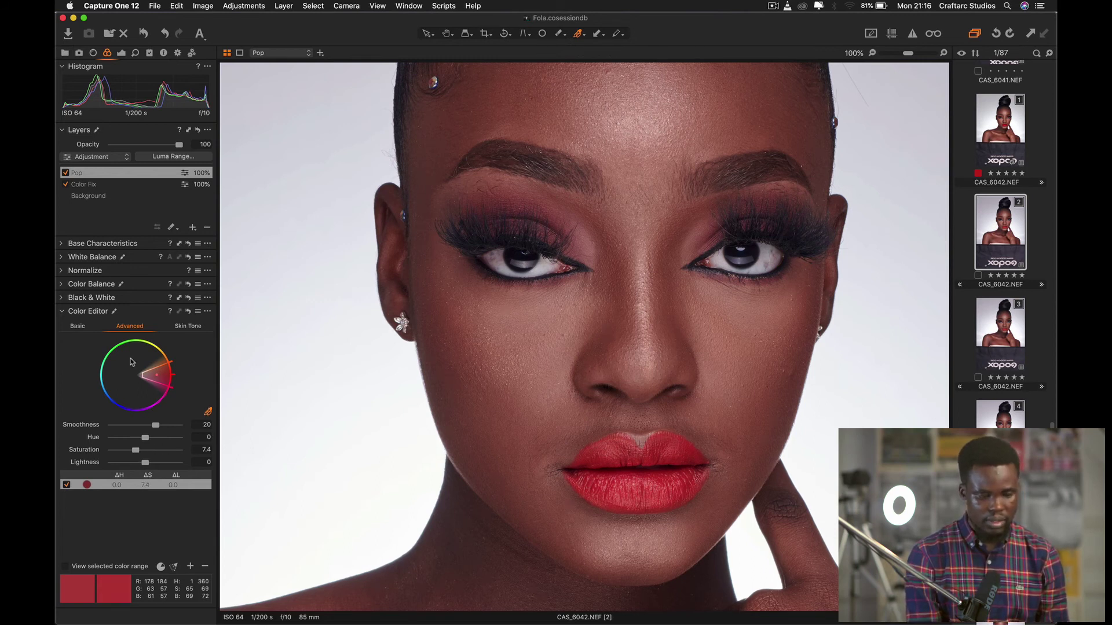
{"action": "left_click", "coordinate": [65, 173]}
{"action": "left_click", "coordinate": [65, 173]}
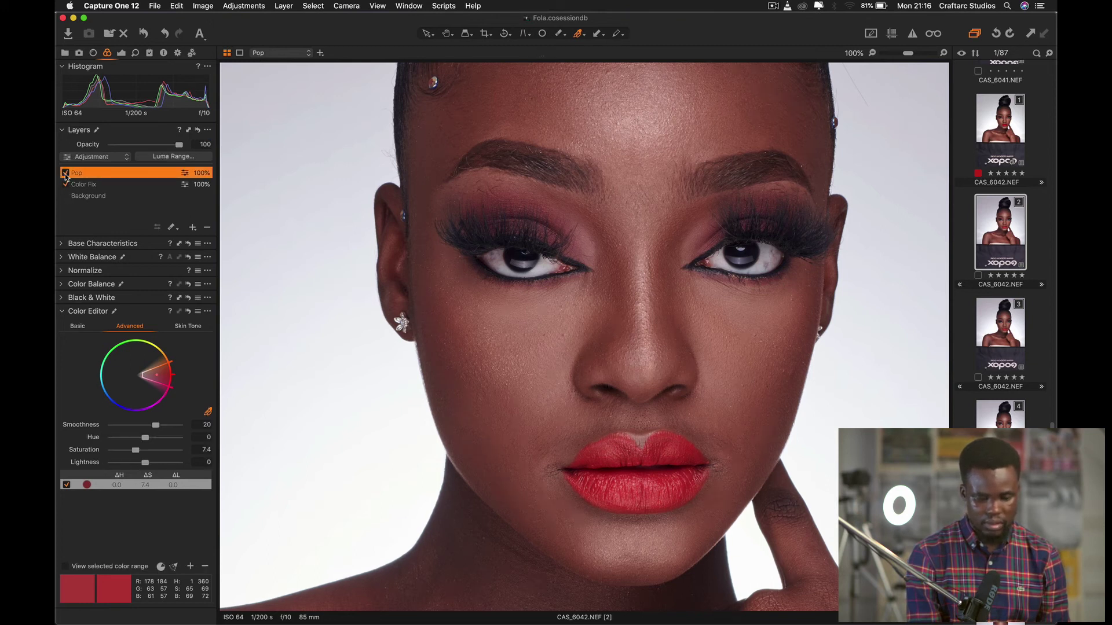
{"action": "left_click", "coordinate": [65, 173]}
{"action": "left_click", "coordinate": [67, 173]}
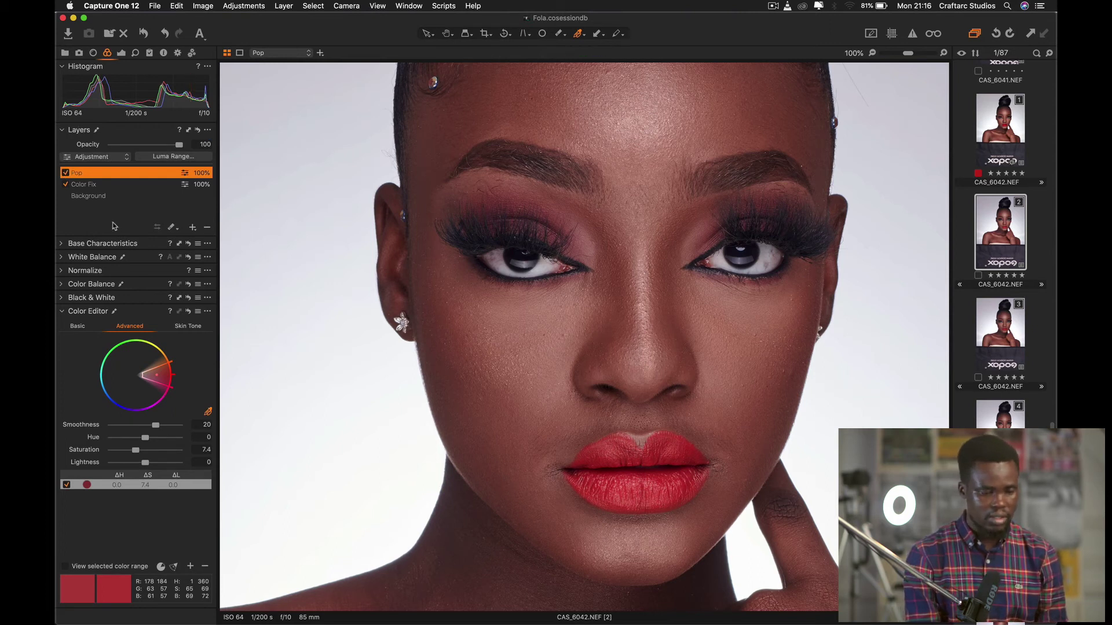
{"action": "left_click", "coordinate": [66, 173]}
{"action": "left_click", "coordinate": [65, 173]}
{"action": "left_click", "coordinate": [66, 173]}
{"action": "left_click", "coordinate": [66, 173]}
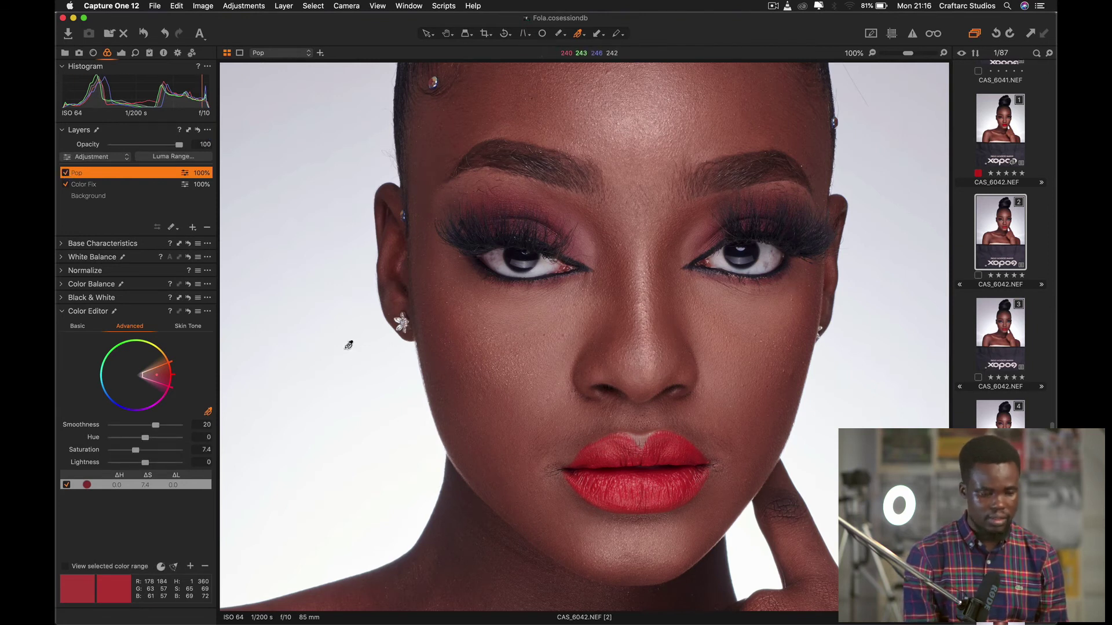
- Paint the Pop mask over the lips, toggling the layer off and on to check
{"action": "key", "text": "b"}
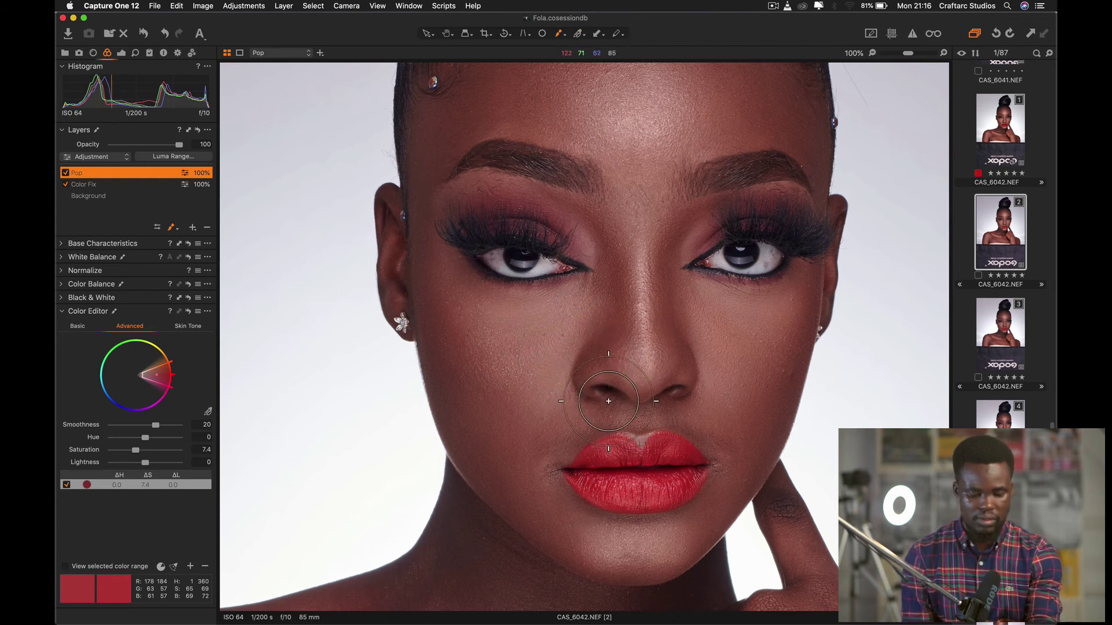
{"action": "mouse_move", "coordinate": [624, 444]}
{"action": "left_mouse_down"}
{"action": "mouse_move", "coordinate": [668, 472]}
{"action": "mouse_move", "coordinate": [602, 470]}
{"action": "mouse_move", "coordinate": [605, 458]}
{"action": "mouse_move", "coordinate": [653, 453]}
{"action": "mouse_move", "coordinate": [681, 465]}
{"action": "mouse_move", "coordinate": [648, 490]}
{"action": "mouse_move", "coordinate": [585, 472]}
{"action": "left_mouse_up"}
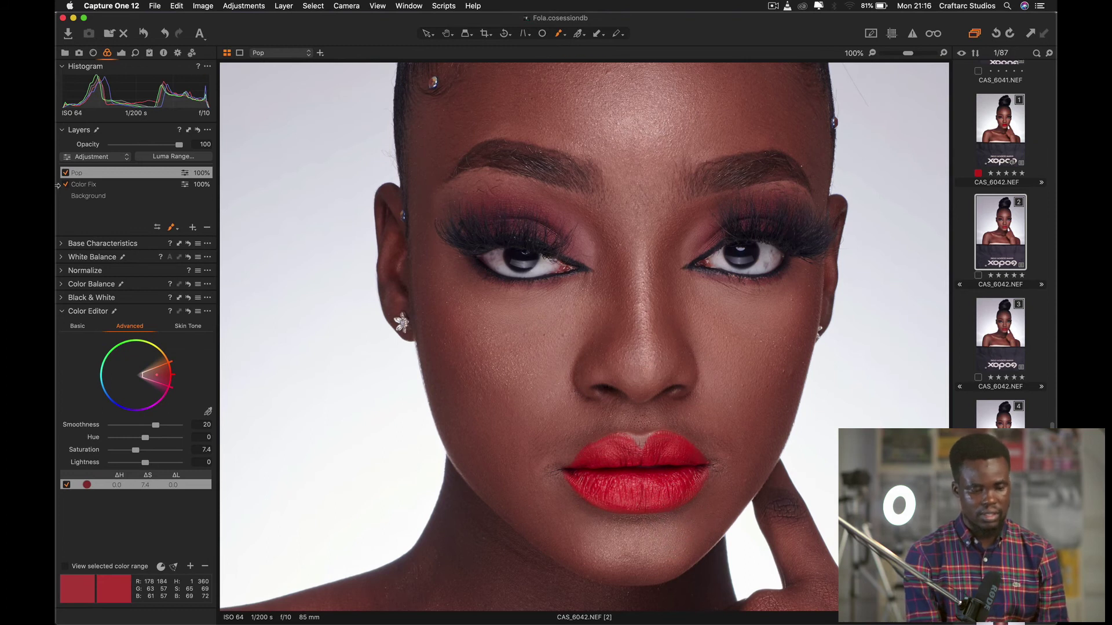
{"action": "left_click", "coordinate": [66, 173]}
{"action": "left_click", "coordinate": [66, 173]}
{"action": "left_click", "coordinate": [66, 173]}
{"action": "left_click", "coordinate": [66, 173]}
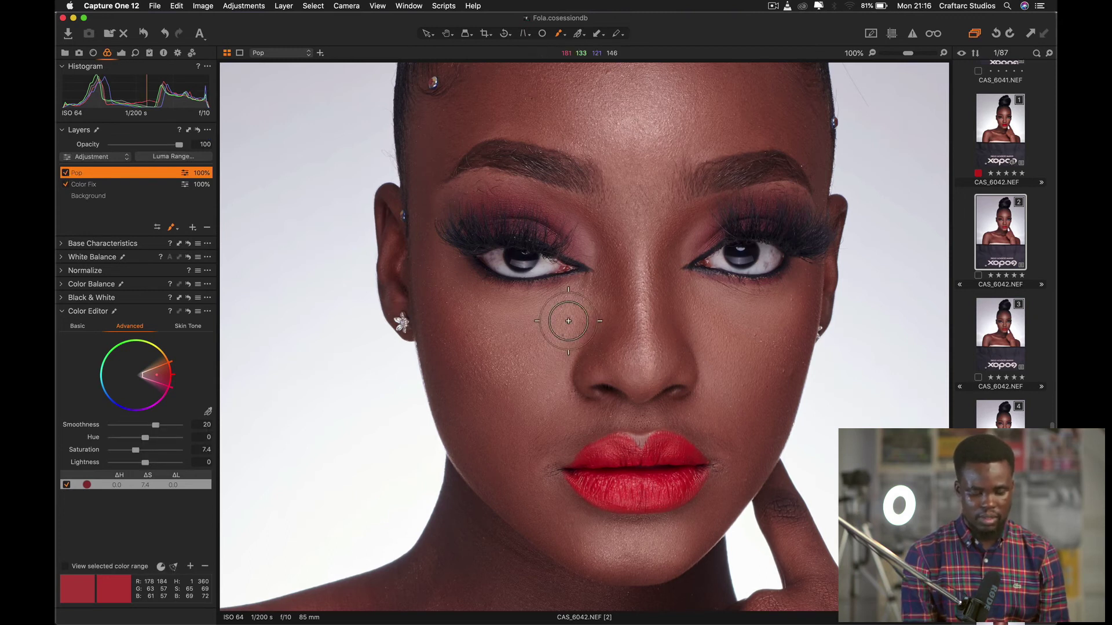
{"action": "mouse_move", "coordinate": [660, 469]}
{"action": "left_mouse_down"}
{"action": "mouse_move", "coordinate": [596, 463]}
{"action": "mouse_move", "coordinate": [615, 474]}
{"action": "left_mouse_up"}
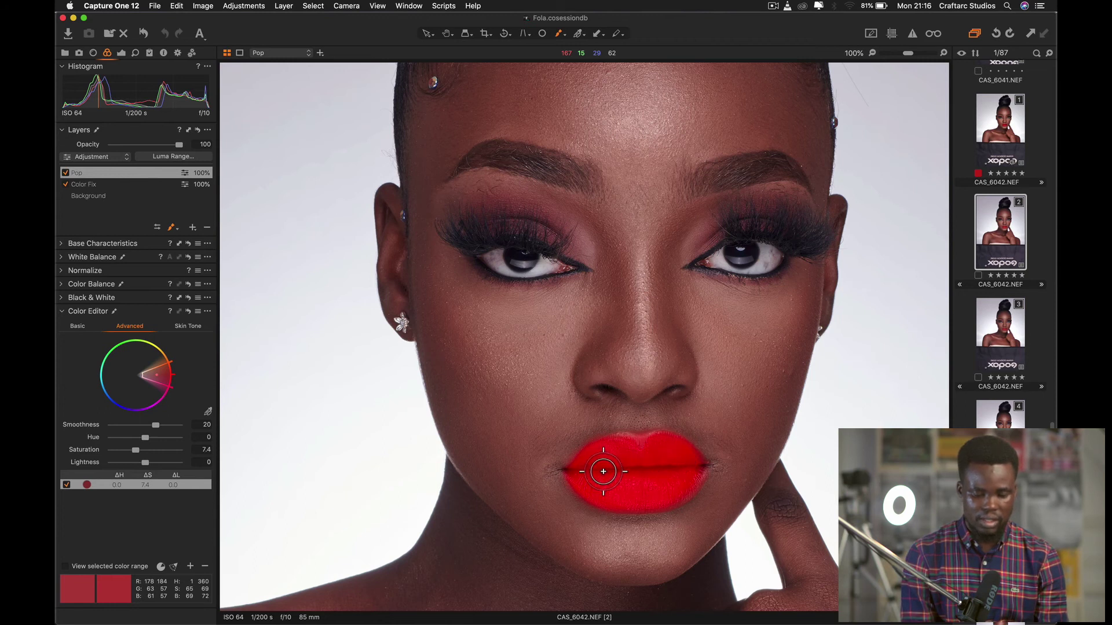
{"action": "mouse_move", "coordinate": [672, 465]}
{"action": "left_mouse_down"}
{"action": "mouse_move", "coordinate": [576, 466]}
{"action": "mouse_move", "coordinate": [591, 466]}
{"action": "left_mouse_up"}
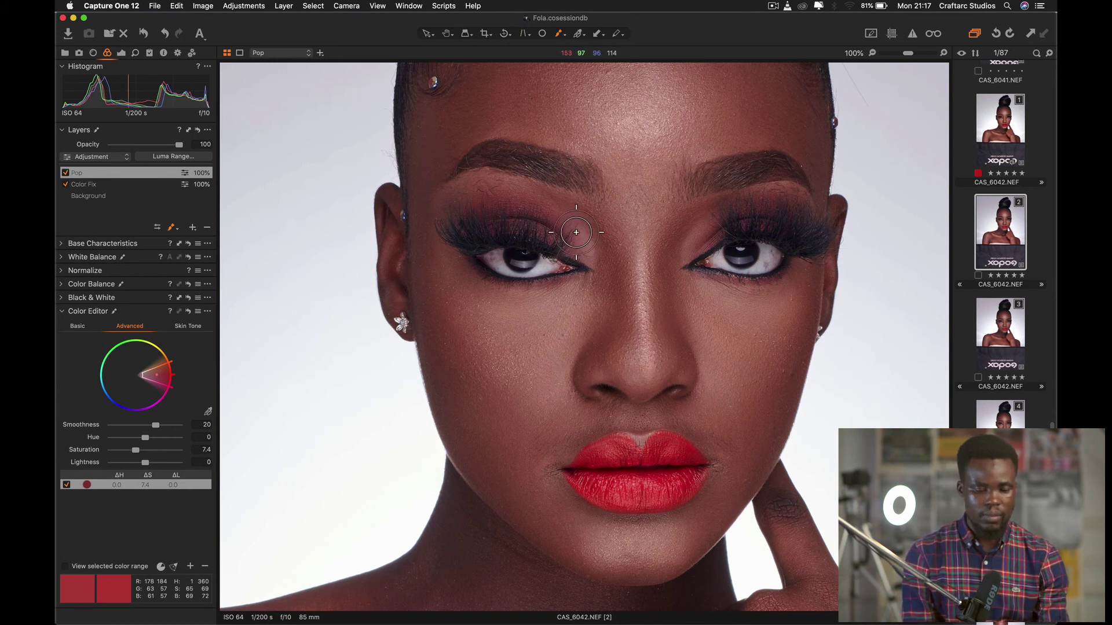
- Extend the Pop mask over both eyelids and both lower lash lines
{"action": "mouse_move", "coordinate": [582, 246]}
{"action": "left_mouse_down"}
{"action": "mouse_move", "coordinate": [496, 217]}
{"action": "mouse_move", "coordinate": [473, 193]}
{"action": "mouse_move", "coordinate": [460, 224]}
{"action": "mouse_move", "coordinate": [472, 191]}
{"action": "mouse_move", "coordinate": [525, 195]}
{"action": "mouse_move", "coordinate": [568, 215]}
{"action": "mouse_move", "coordinate": [586, 247]}
{"action": "mouse_move", "coordinate": [472, 231]}
{"action": "left_mouse_up"}
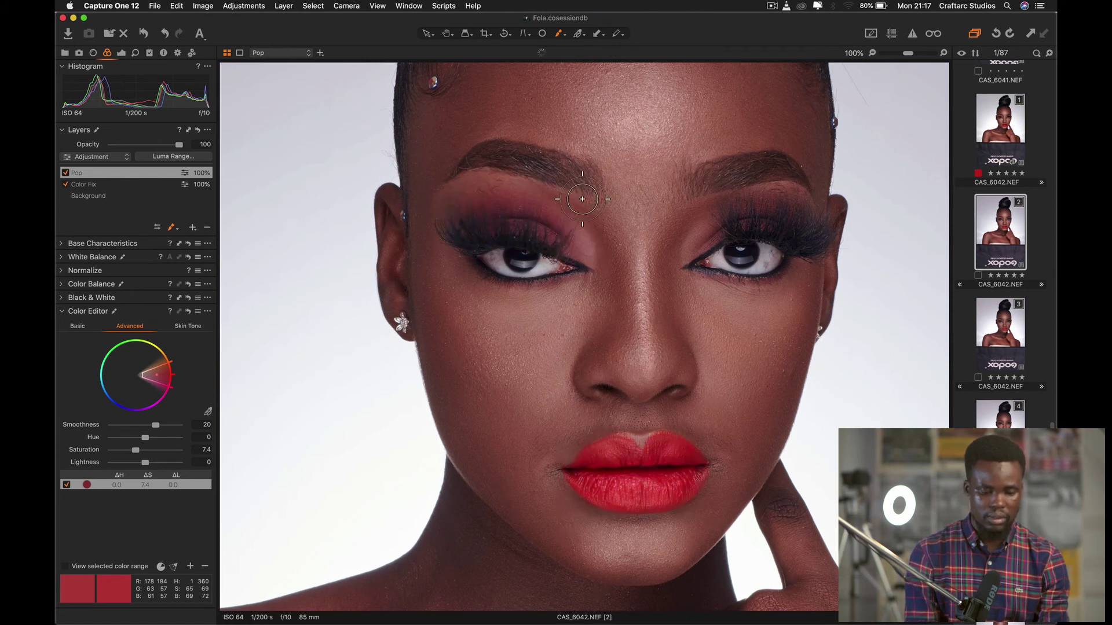
{"action": "left_click", "coordinate": [65, 173]}
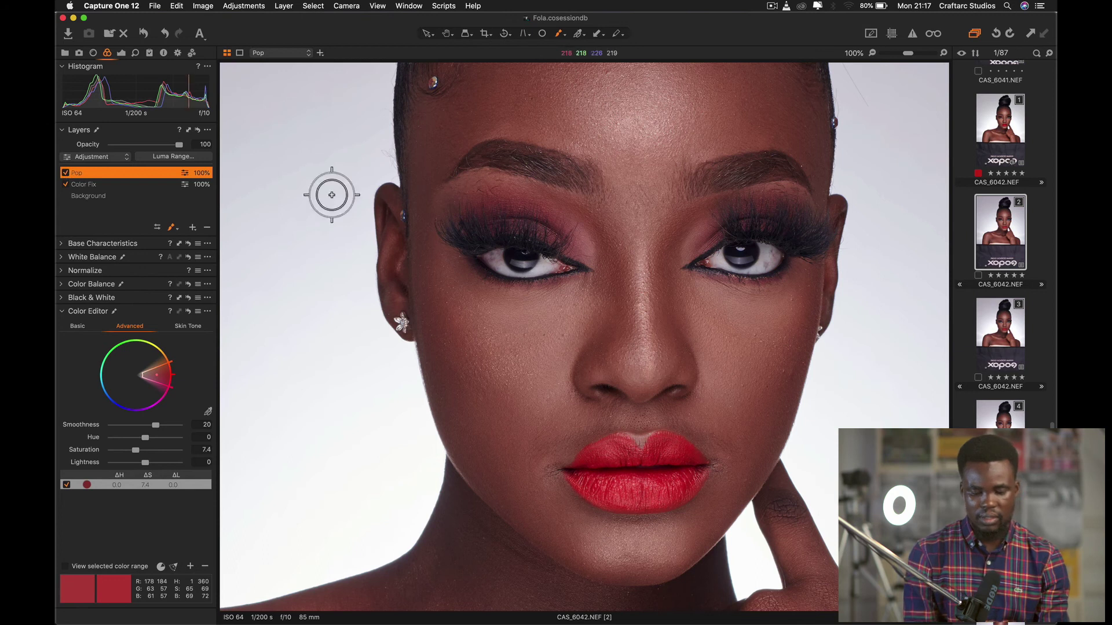
{"action": "mouse_move", "coordinate": [707, 238]}
{"action": "left_mouse_down"}
{"action": "mouse_move", "coordinate": [770, 205]}
{"action": "mouse_move", "coordinate": [802, 206]}
{"action": "mouse_move", "coordinate": [694, 249]}
{"action": "mouse_move", "coordinate": [711, 250]}
{"action": "left_mouse_up"}
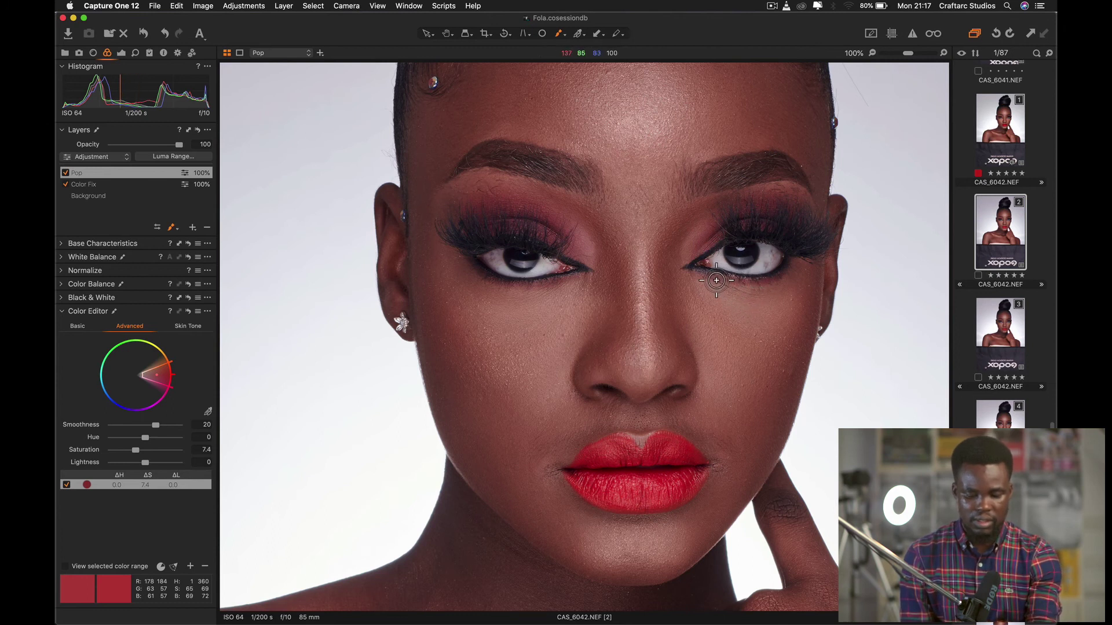
{"action": "mouse_move", "coordinate": [719, 290]}
{"action": "left_mouse_down"}
{"action": "mouse_move", "coordinate": [789, 296]}
{"action": "mouse_move", "coordinate": [810, 281]}
{"action": "mouse_move", "coordinate": [757, 300]}
{"action": "mouse_move", "coordinate": [721, 293]}
{"action": "left_mouse_up"}
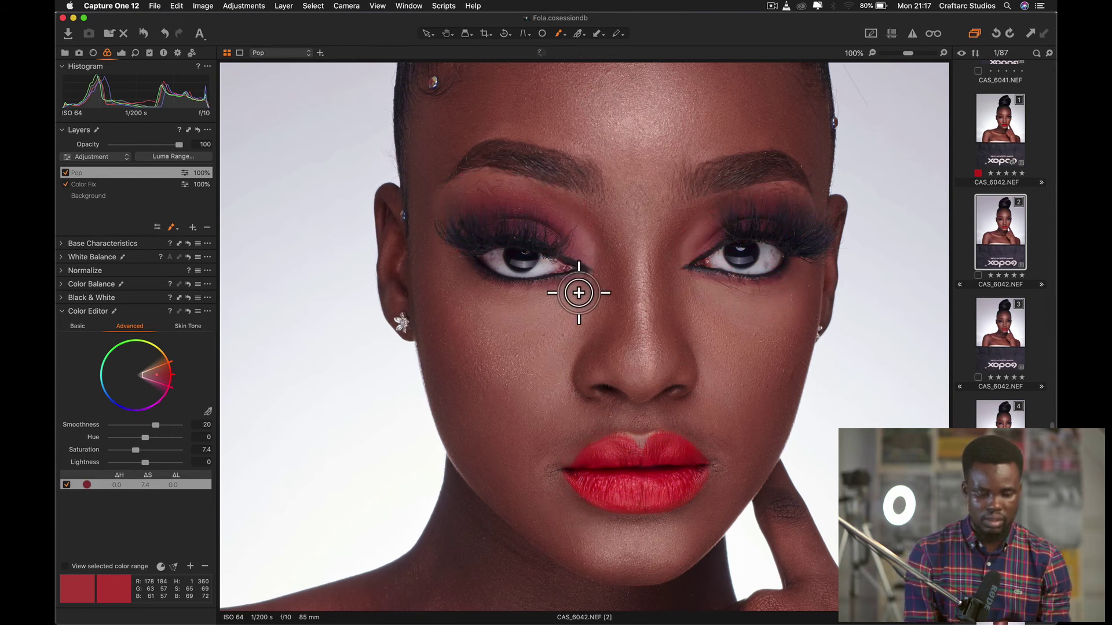
{"action": "mouse_move", "coordinate": [579, 283]}
{"action": "left_mouse_down"}
{"action": "mouse_move", "coordinate": [518, 305]}
{"action": "mouse_move", "coordinate": [475, 272]}
{"action": "left_mouse_up"}
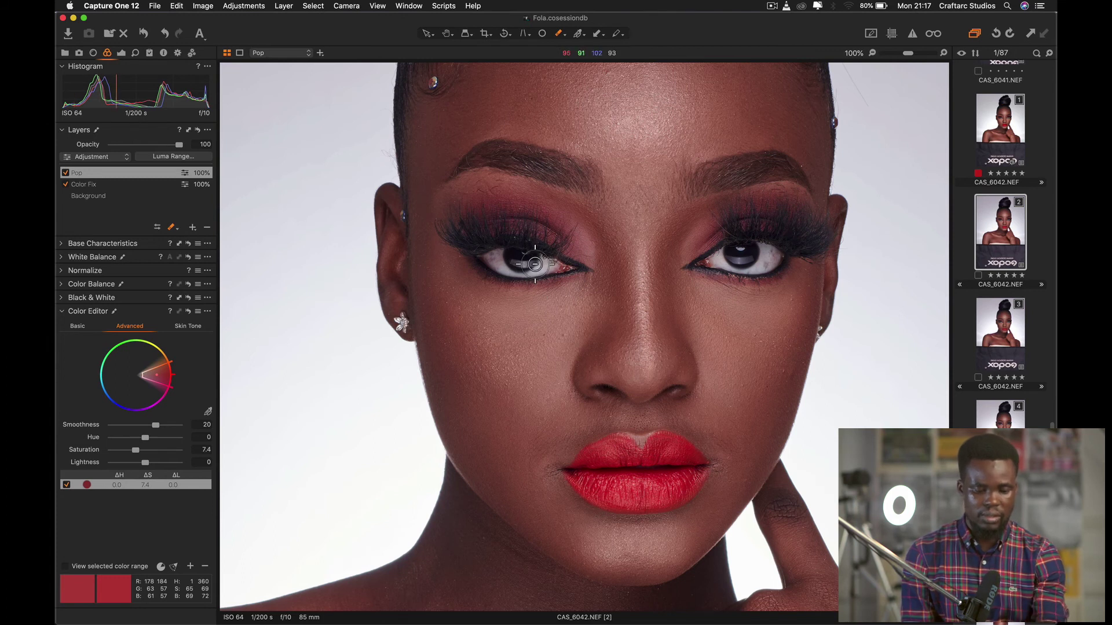
- Erase the Pop mask from both irises, then return to a smaller Draw Mask brush
{"action": "mouse_move", "coordinate": [542, 263]}
{"action": "left_mouse_down"}
{"action": "mouse_move", "coordinate": [487, 259]}
{"action": "mouse_move", "coordinate": [535, 259]}
{"action": "mouse_move", "coordinate": [472, 264]}
{"action": "left_mouse_up"}
{"action": "mouse_move", "coordinate": [780, 266]}
{"action": "left_mouse_down"}
{"action": "mouse_move", "coordinate": [715, 257]}
{"action": "mouse_move", "coordinate": [752, 260]}
{"action": "mouse_move", "coordinate": [742, 246]}
{"action": "mouse_move", "coordinate": [719, 260]}
{"action": "mouse_move", "coordinate": [747, 256]}
{"action": "left_mouse_up"}
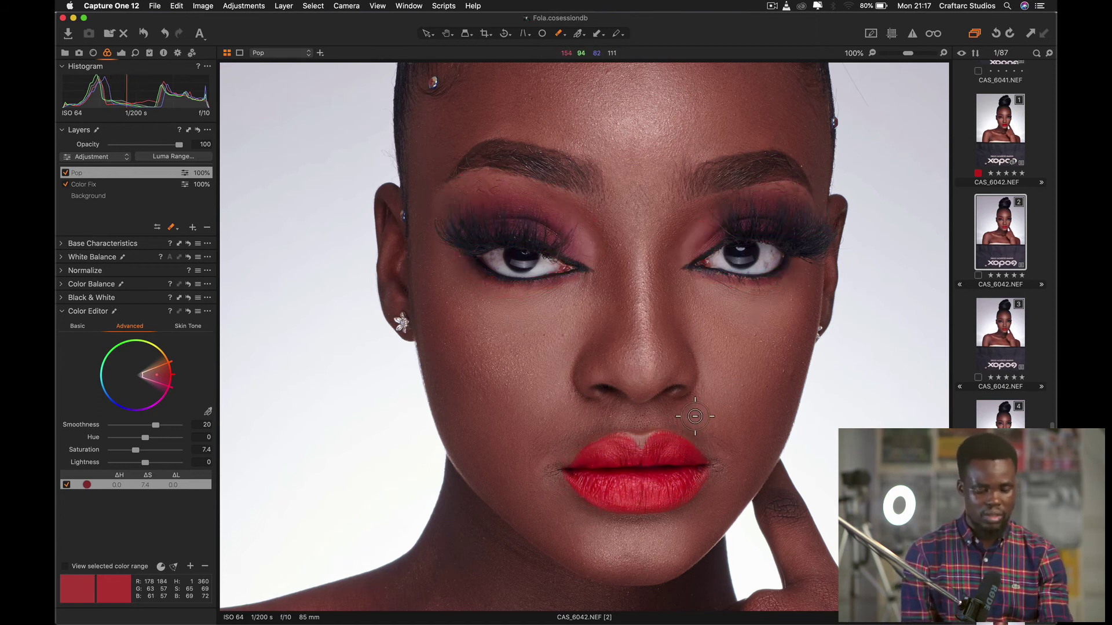
{"action": "key", "text": "b"}
{"action": "key", "text": "["}
{"action": "key", "text": "["}
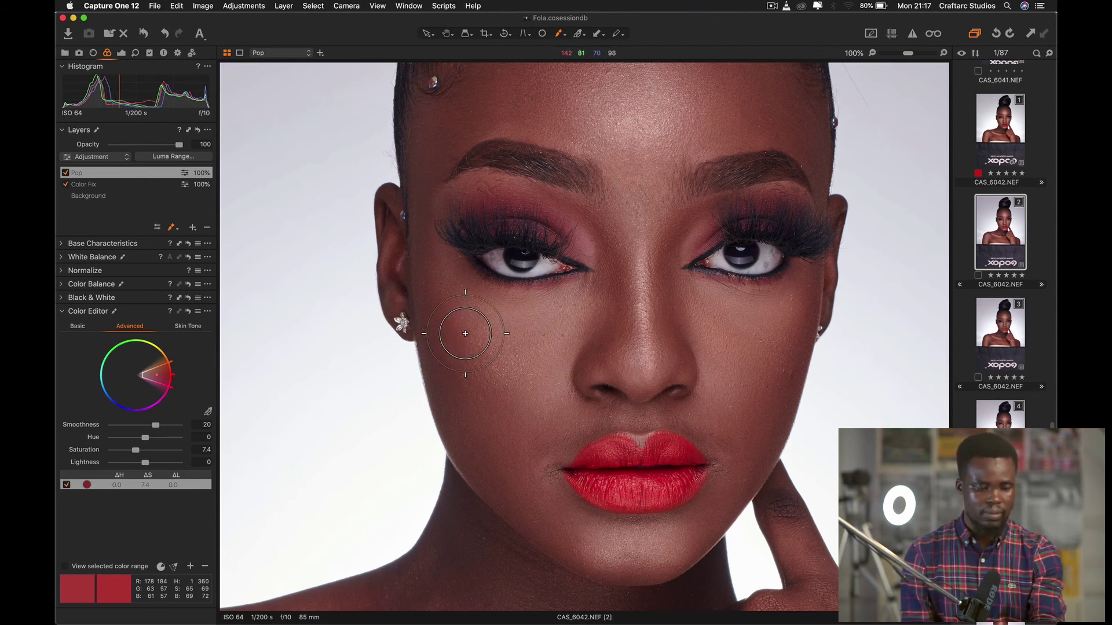
- Open the mask Brush Settings and lower Flow to 21
{"action": "left_click", "coordinate": [176, 230]}
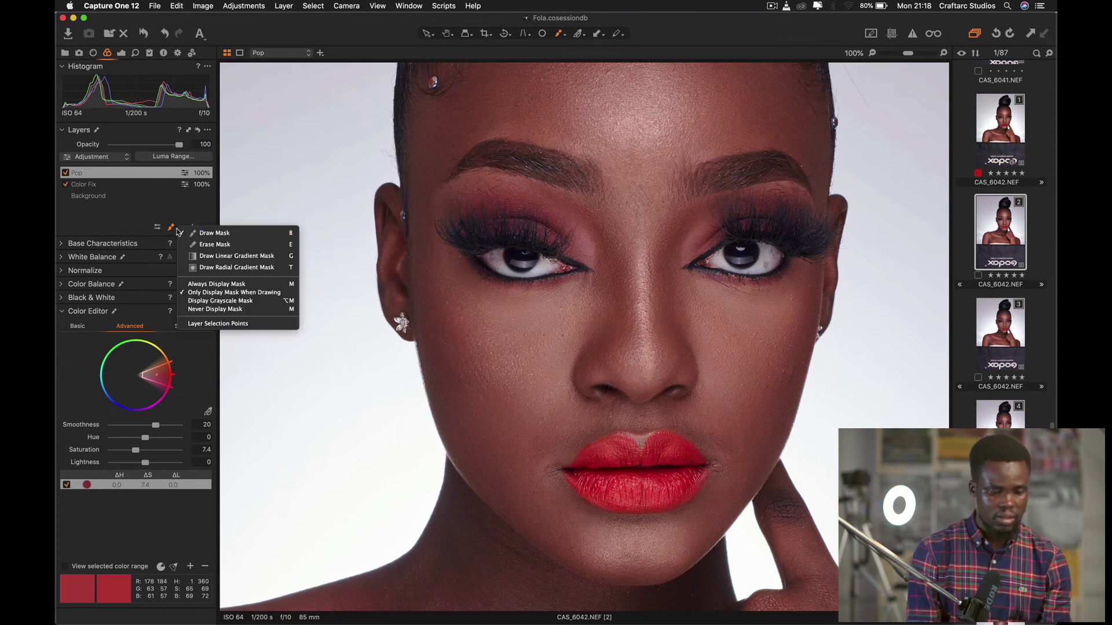
{"action": "left_click", "coordinate": [172, 228]}
{"action": "left_click", "coordinate": [172, 229]}
{"action": "left_click", "coordinate": [169, 229]}
{"action": "left_click", "coordinate": [158, 228]}
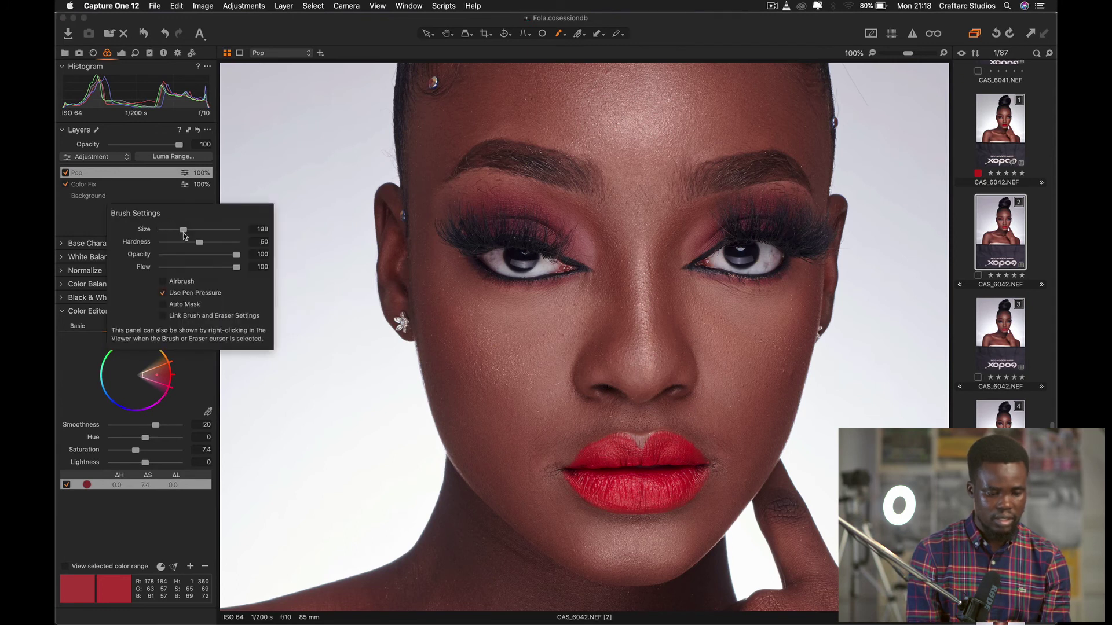
{"action": "left_click_drag", "start_coordinate": [237, 267], "coordinate": [175, 273]}
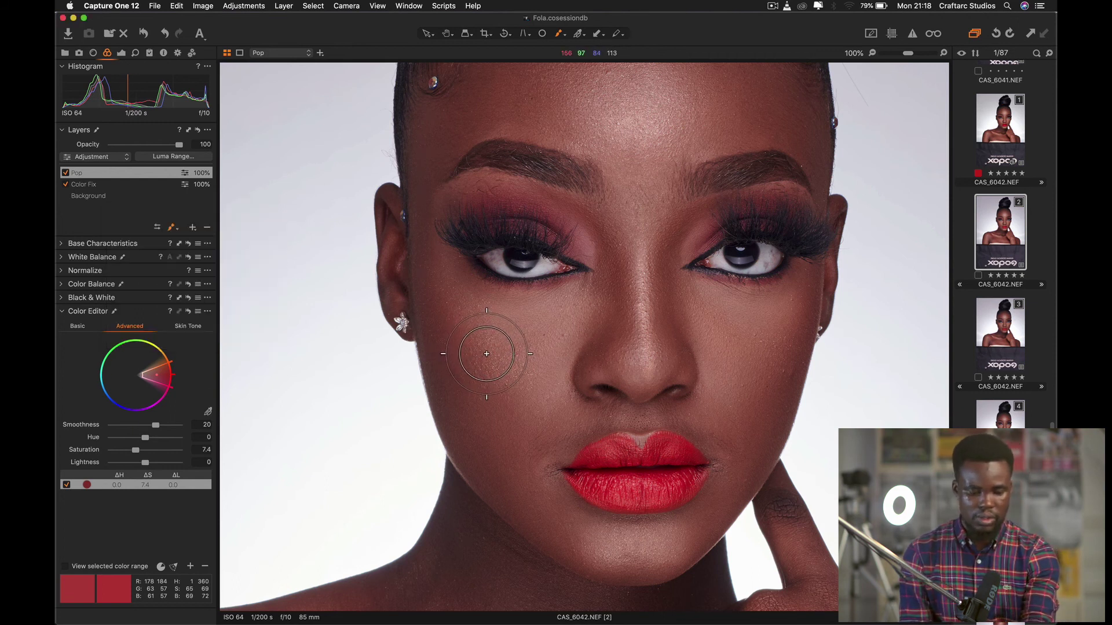
- Softly paint the Pop mask over both cheeks
{"action": "mouse_move", "coordinate": [429, 313]}
{"action": "left_mouse_down"}
{"action": "mouse_move", "coordinate": [486, 417]}
{"action": "mouse_move", "coordinate": [434, 322]}
{"action": "mouse_move", "coordinate": [433, 333]}
{"action": "left_mouse_up"}
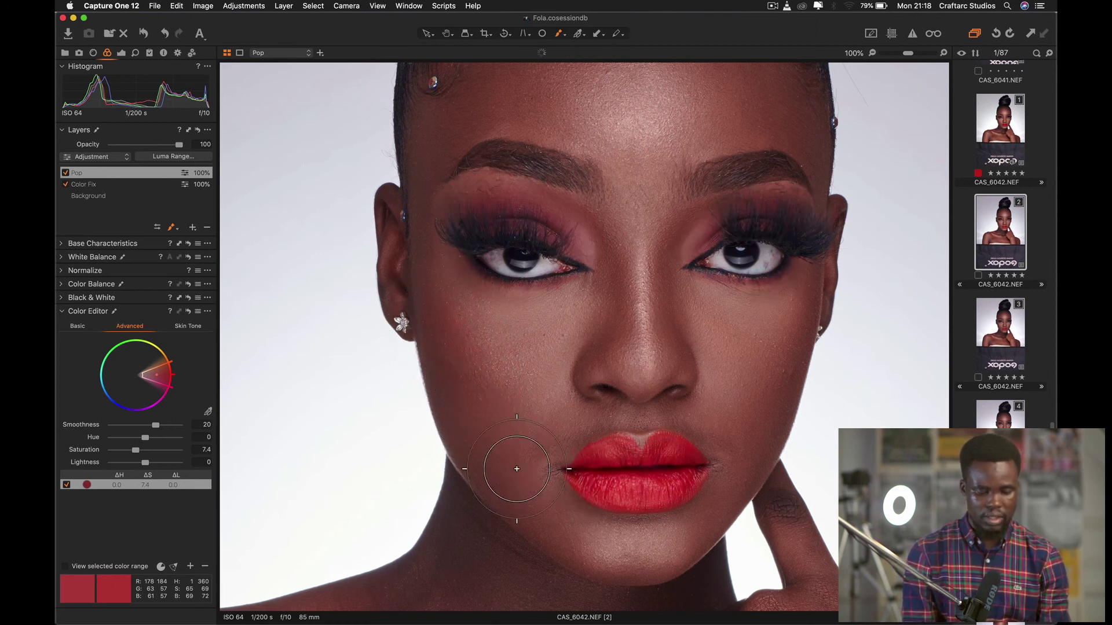
{"action": "mouse_move", "coordinate": [805, 325]}
{"action": "left_mouse_down"}
{"action": "mouse_move", "coordinate": [768, 385]}
{"action": "mouse_move", "coordinate": [740, 397]}
{"action": "mouse_move", "coordinate": [784, 377]}
{"action": "mouse_move", "coordinate": [811, 322]}
{"action": "left_mouse_up"}
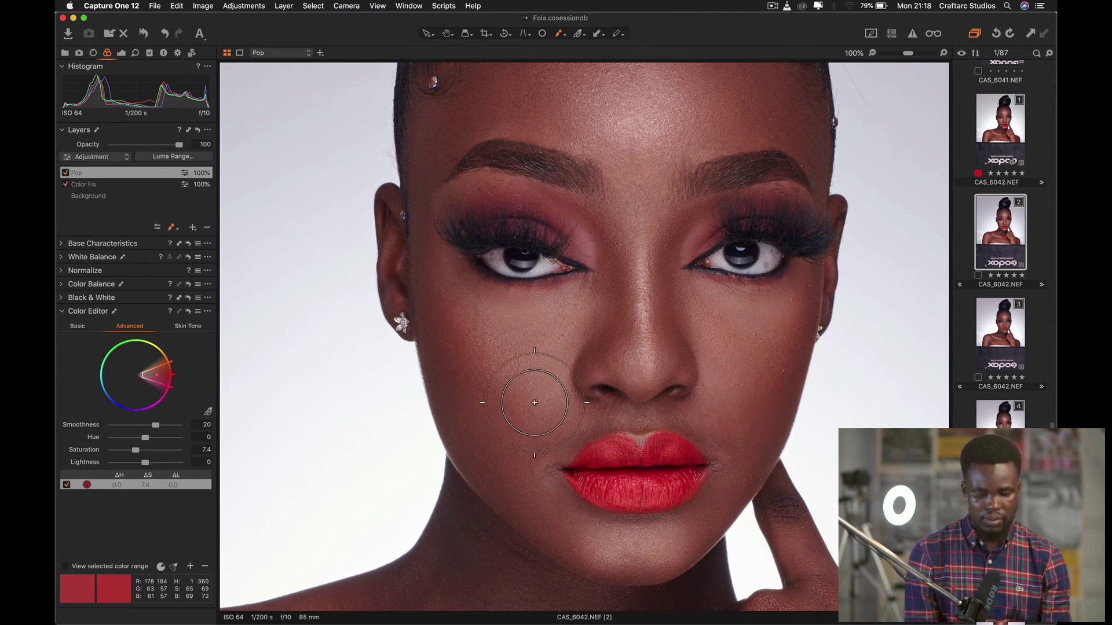
{"action": "mouse_move", "coordinate": [459, 373]}
{"action": "left_mouse_down"}
{"action": "mouse_move", "coordinate": [435, 332]}
{"action": "mouse_move", "coordinate": [442, 356]}
{"action": "left_mouse_up"}
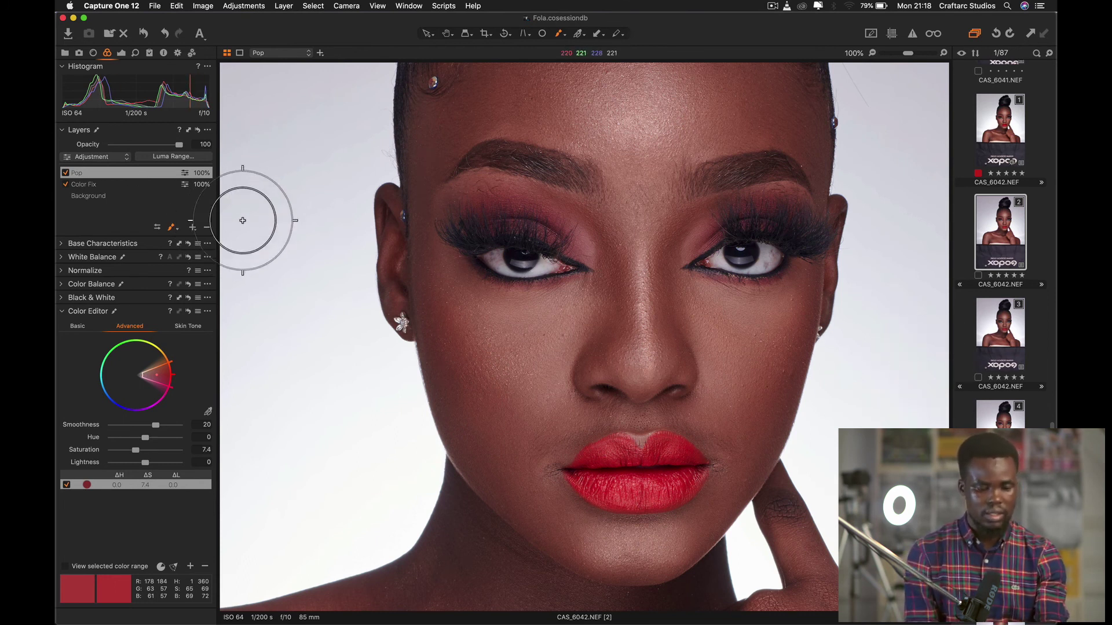
- Switch to the Select tool and compare edited variant 2 with unedited variant 3 several times
{"action": "key", "text": "v"}
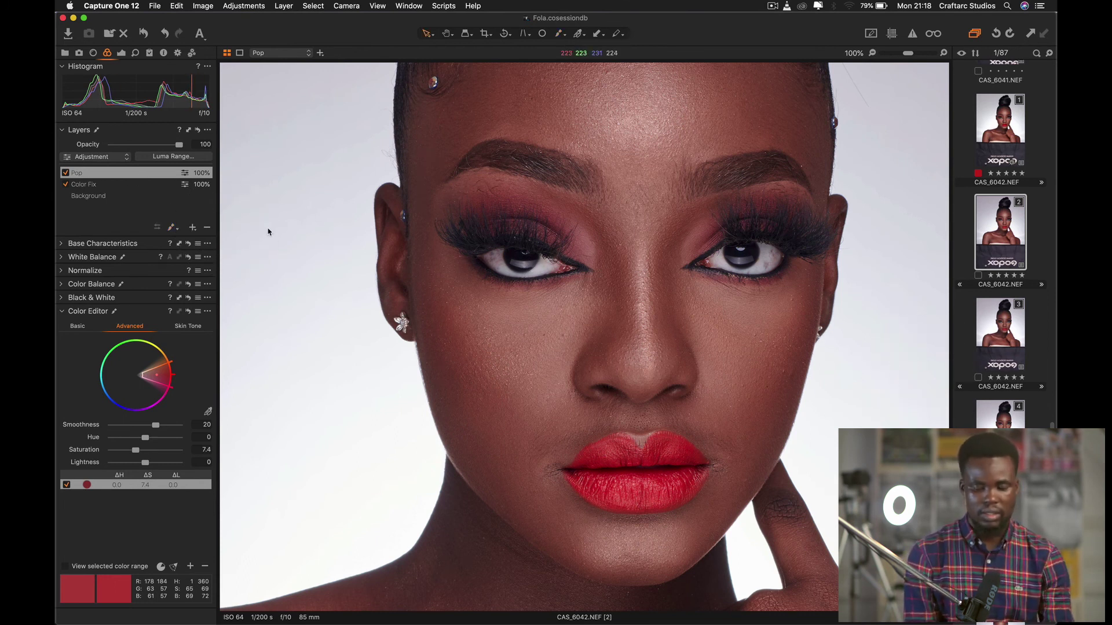
{"action": "left_click", "coordinate": [999, 335]}
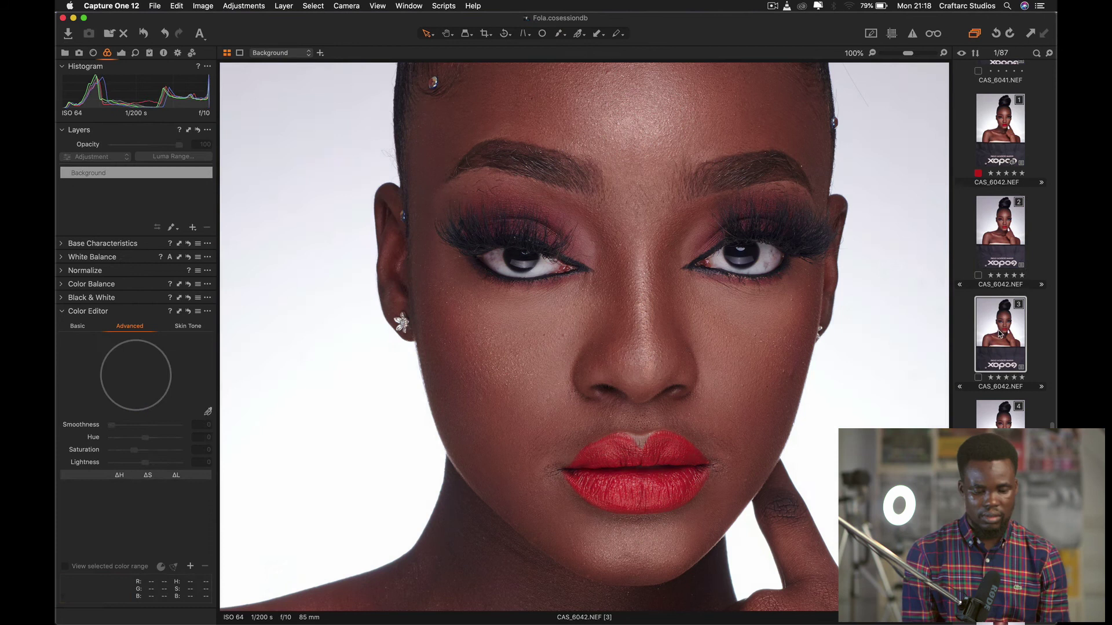
{"action": "left_click", "coordinate": [1004, 236]}
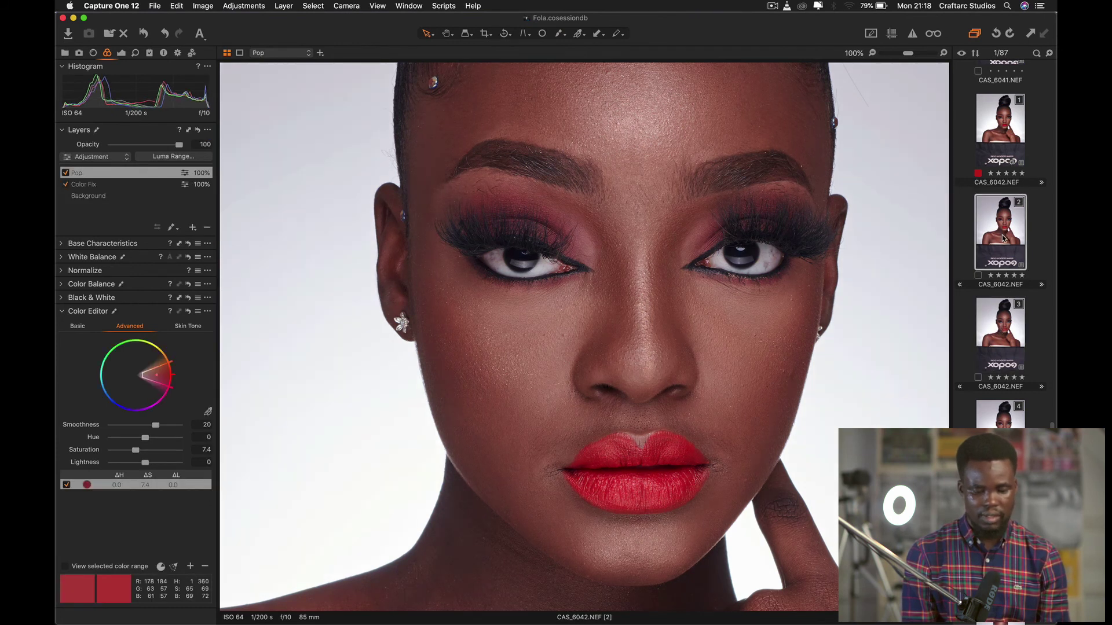
{"action": "left_click", "coordinate": [1006, 323]}
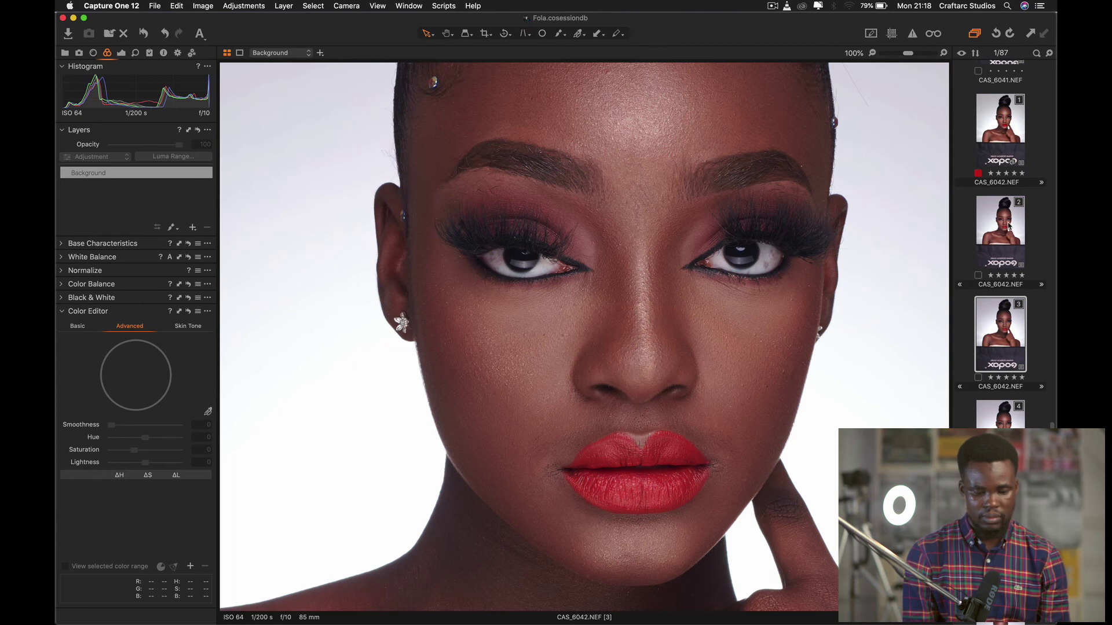
{"action": "left_click", "coordinate": [1008, 227]}
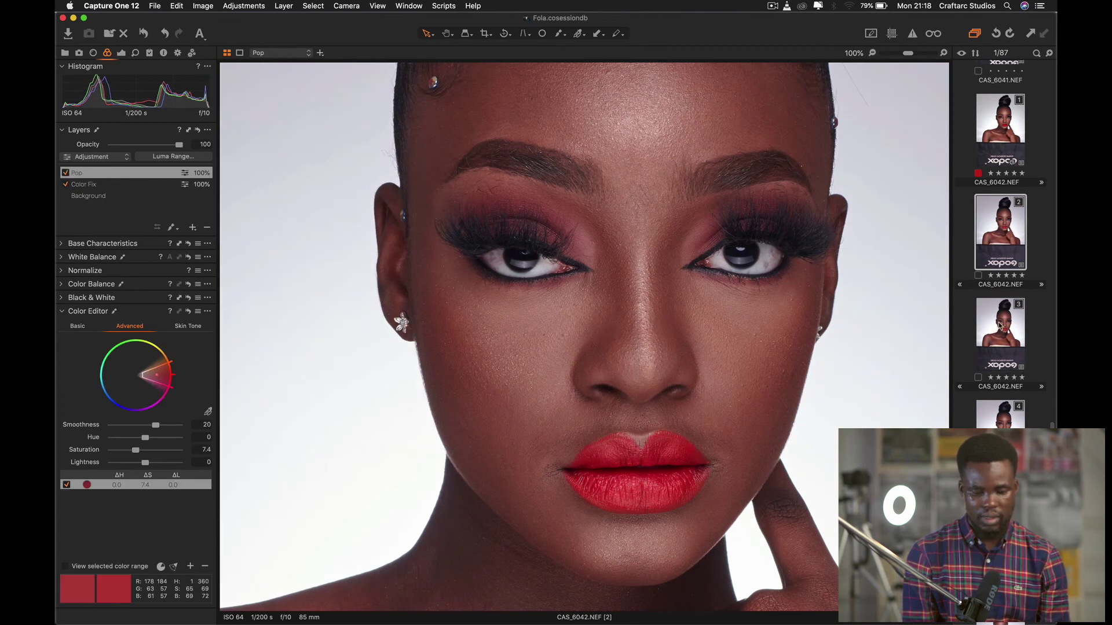
{"action": "left_click", "coordinate": [1000, 326]}
{"action": "left_click", "coordinate": [1004, 230]}
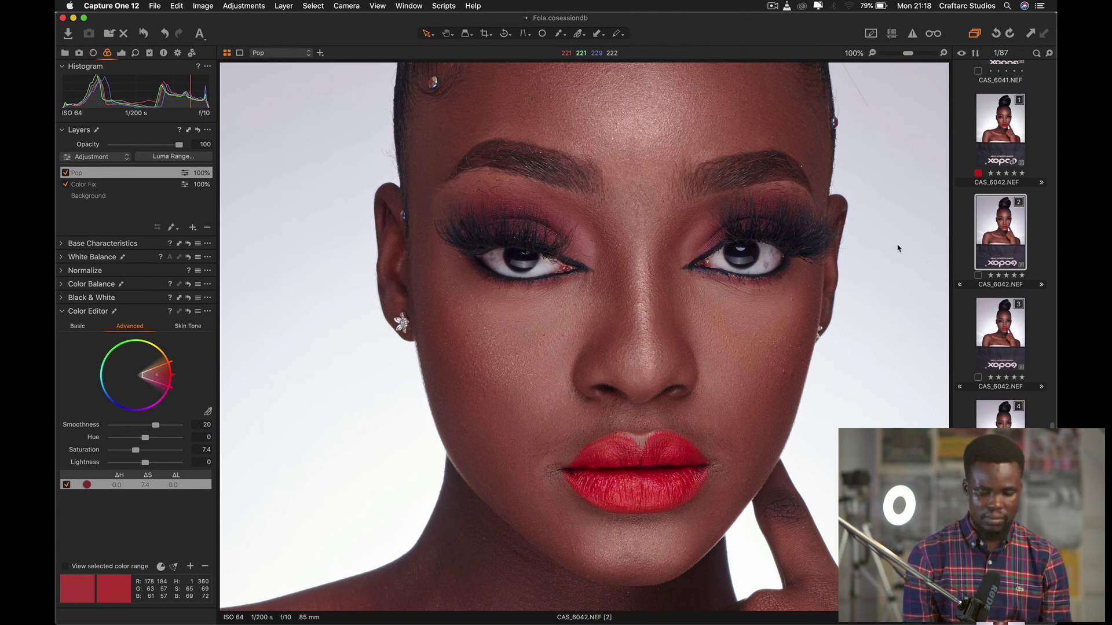
- Zoom out on the portrait and add a new empty adjustment layer above Pop
{"action": "key", "text": "super+minus"}
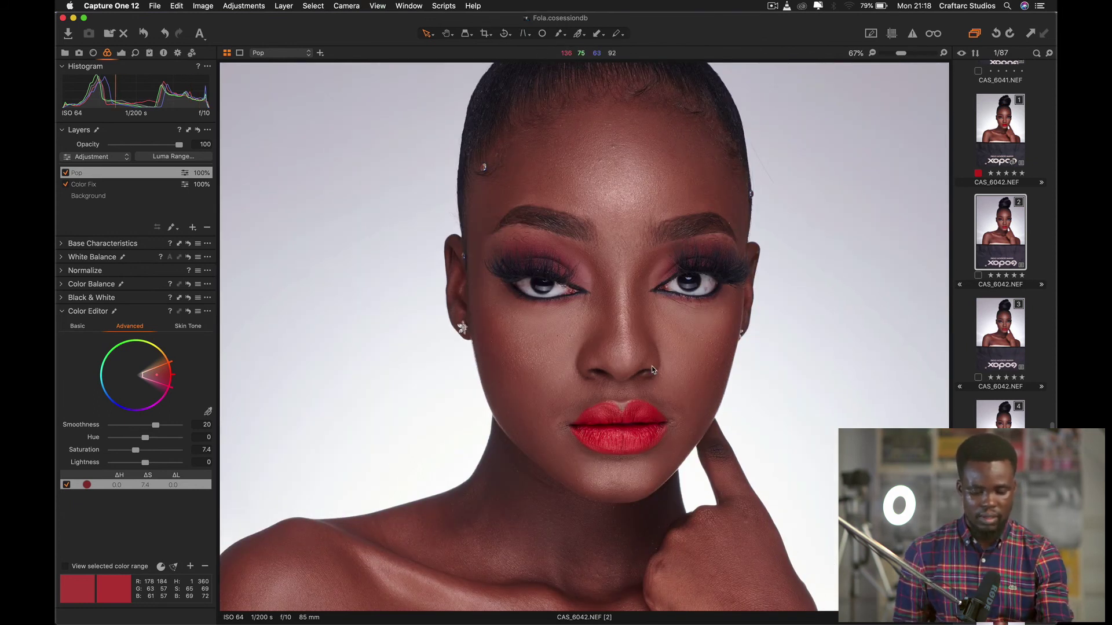
{"action": "scroll", "coordinate": [702, 322], "scroll_direction": "down", "scroll_amount": 5}
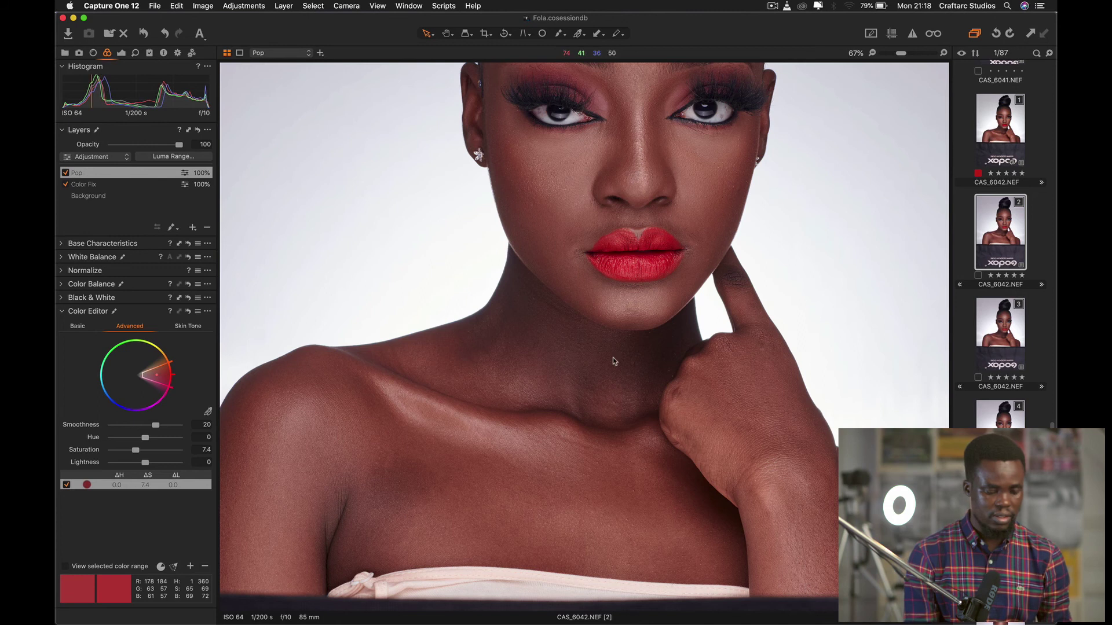
{"action": "left_click", "coordinate": [194, 228]}
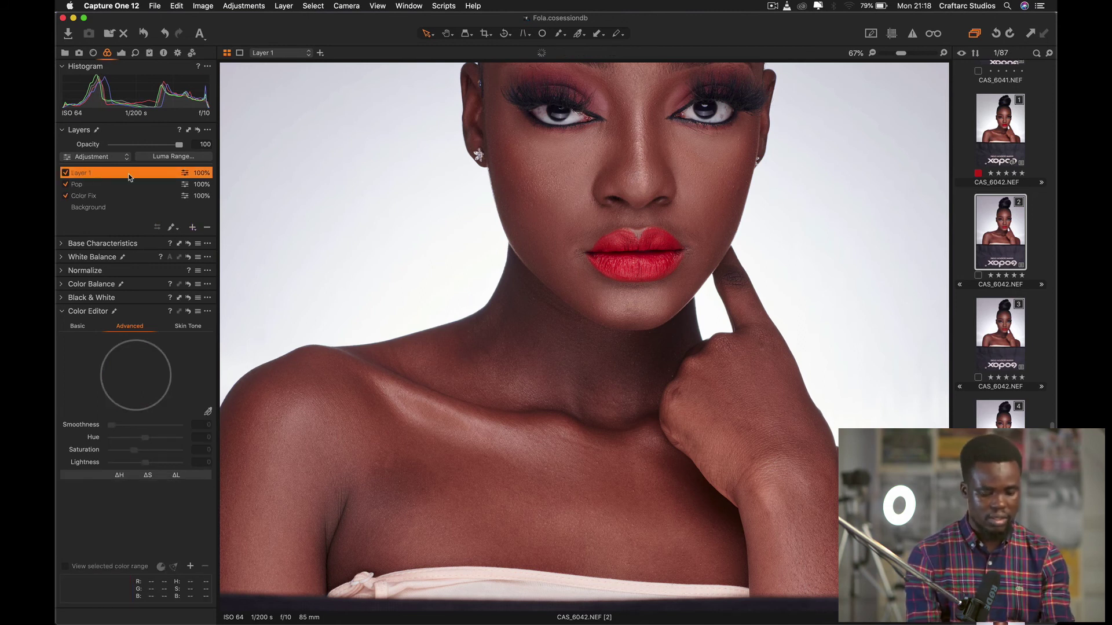
- Rename the new layer 'Neck Shadwo' and start picking a skin colour in Color Editor's Skin Tone tab
{"action": "double_click", "coordinate": [92, 174]}
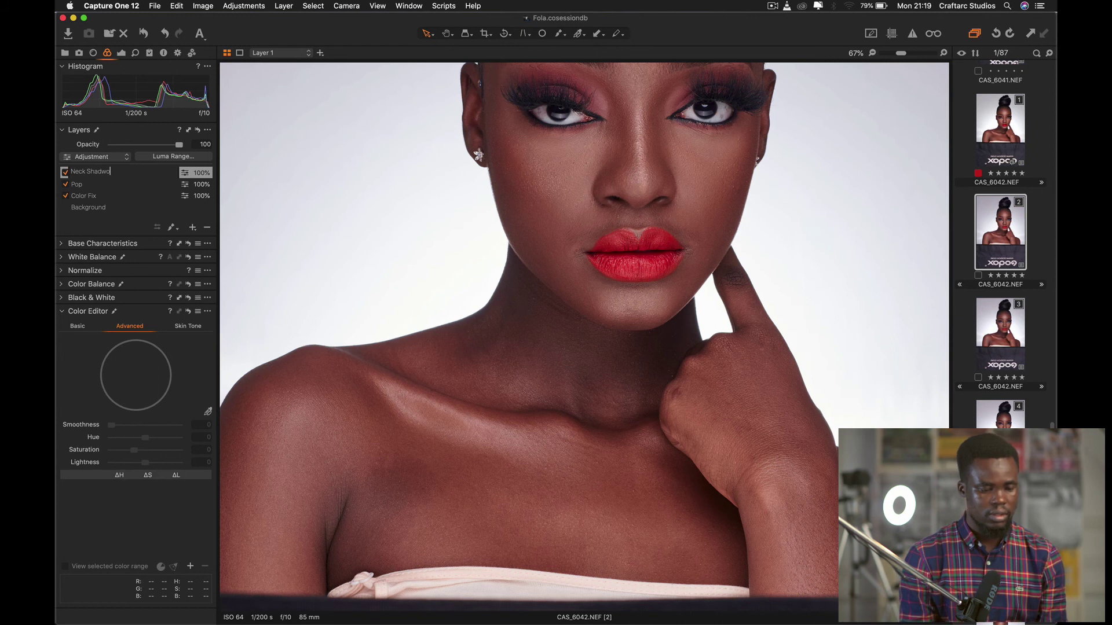
{"action": "left_click", "coordinate": [187, 327]}
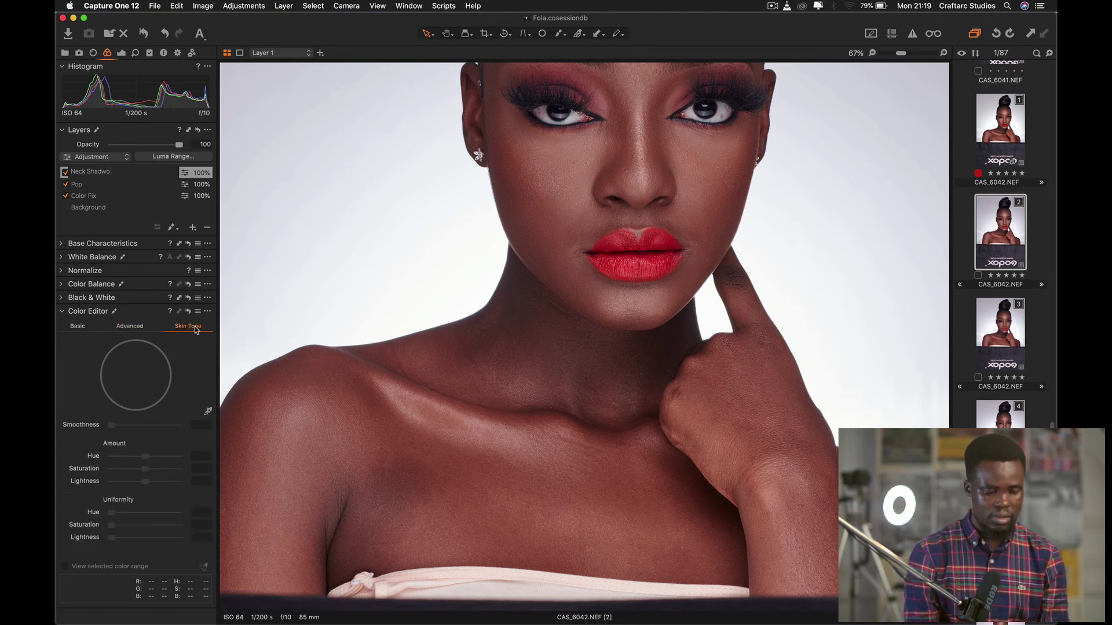
{"action": "left_click", "coordinate": [209, 412]}
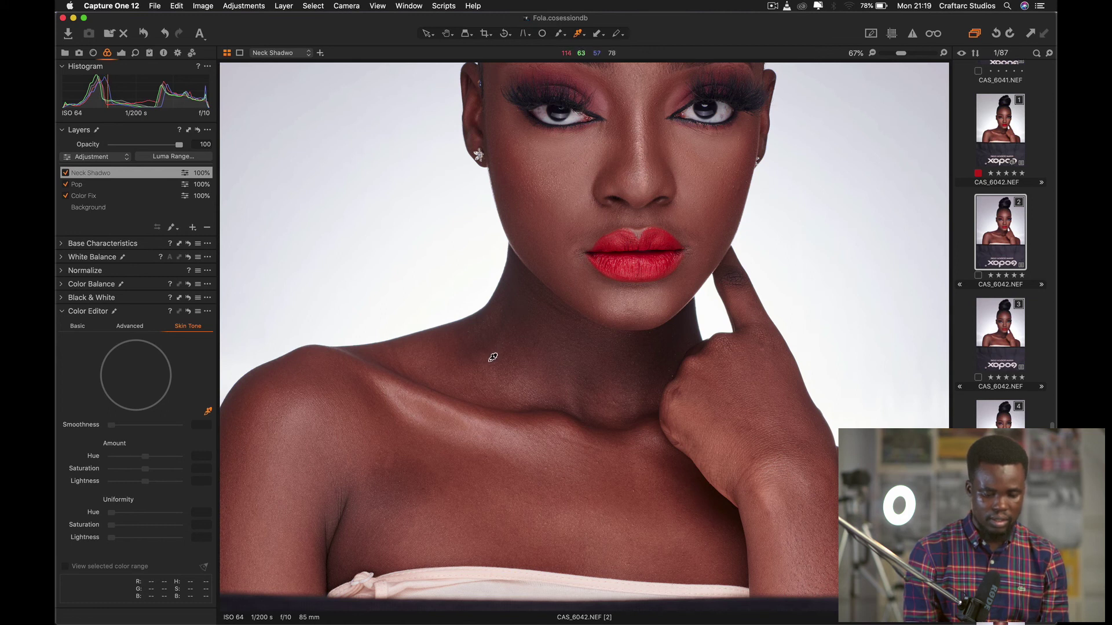
- Sample the neck's skin tone into Neck Shadwo and set Uniformity Lightness to 10.1
{"action": "left_click", "coordinate": [415, 356]}
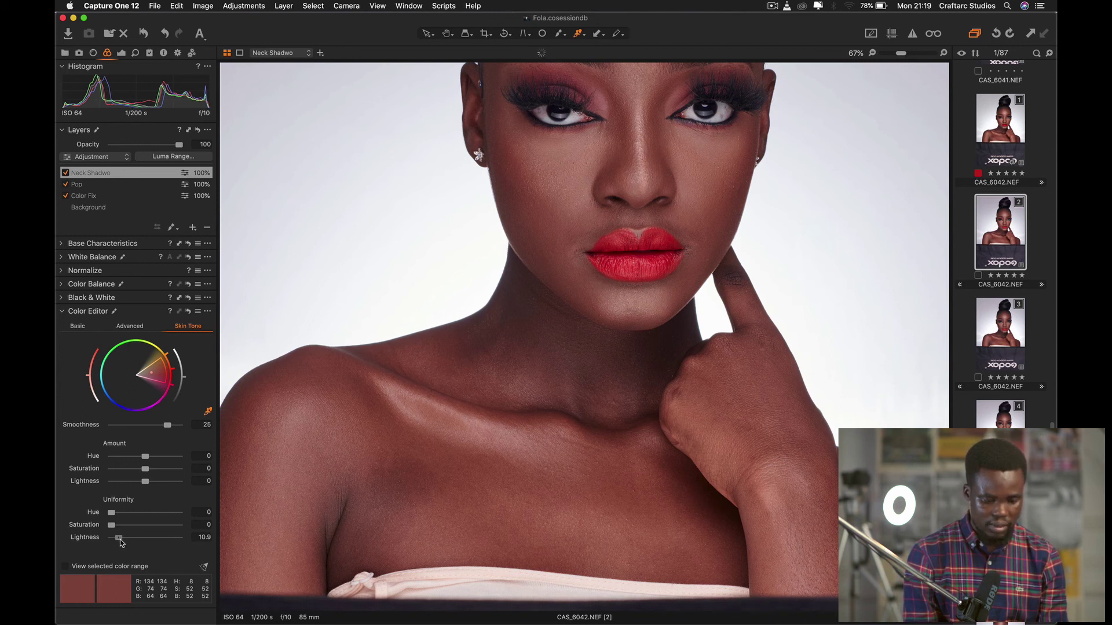
{"action": "left_click_drag", "start_coordinate": [121, 542], "coordinate": [121, 541]}
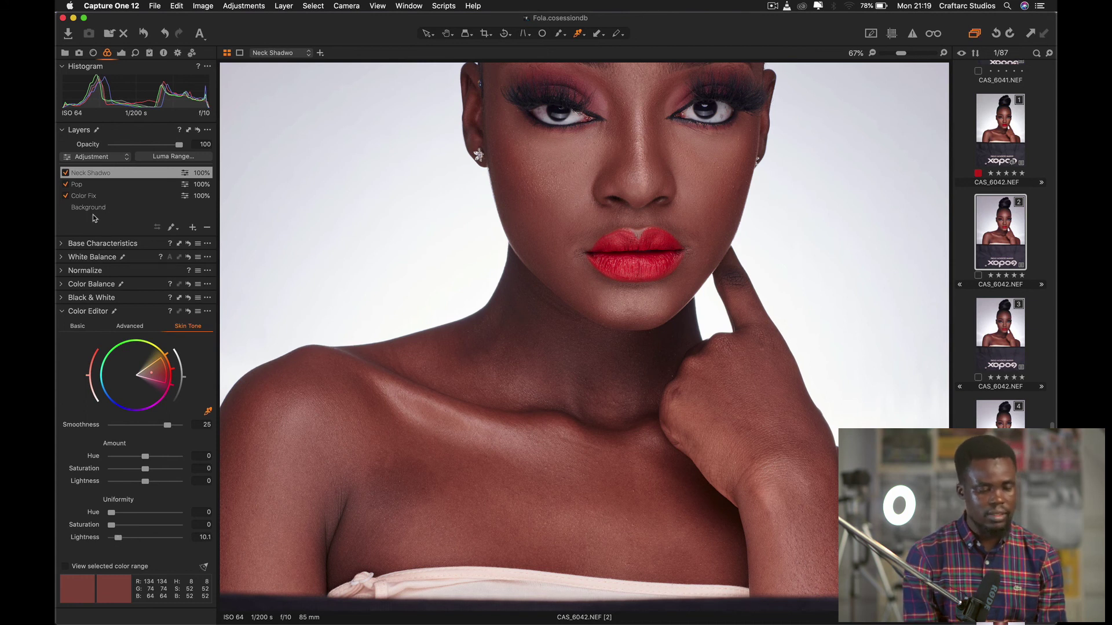
{"action": "key", "text": "b"}
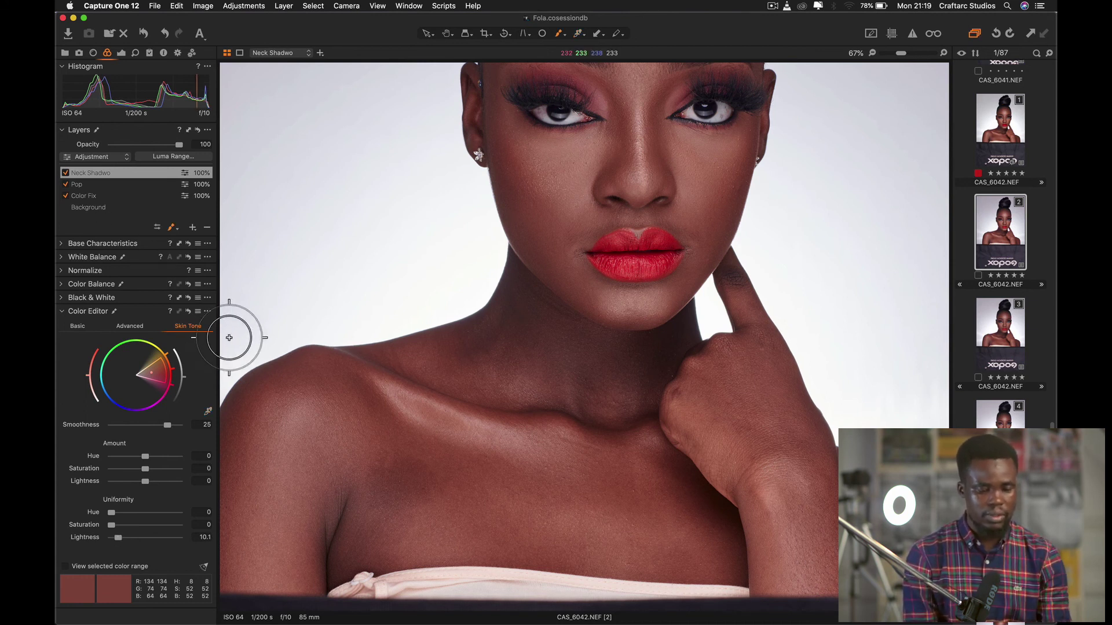
- Paint the Neck Shadwo mask over the neck and throat, then hide the red overlay
{"action": "left_click", "coordinate": [521, 310]}
{"action": "mouse_move", "coordinate": [520, 310]}
{"action": "left_mouse_down"}
{"action": "mouse_move", "coordinate": [509, 273]}
{"action": "mouse_move", "coordinate": [521, 300]}
{"action": "mouse_move", "coordinate": [613, 340]}
{"action": "mouse_move", "coordinate": [678, 318]}
{"action": "mouse_move", "coordinate": [614, 364]}
{"action": "mouse_move", "coordinate": [541, 335]}
{"action": "mouse_move", "coordinate": [516, 293]}
{"action": "mouse_move", "coordinate": [485, 335]}
{"action": "mouse_move", "coordinate": [551, 360]}
{"action": "mouse_move", "coordinate": [641, 362]}
{"action": "mouse_move", "coordinate": [628, 373]}
{"action": "left_mouse_up"}
{"action": "key", "text": "m"}
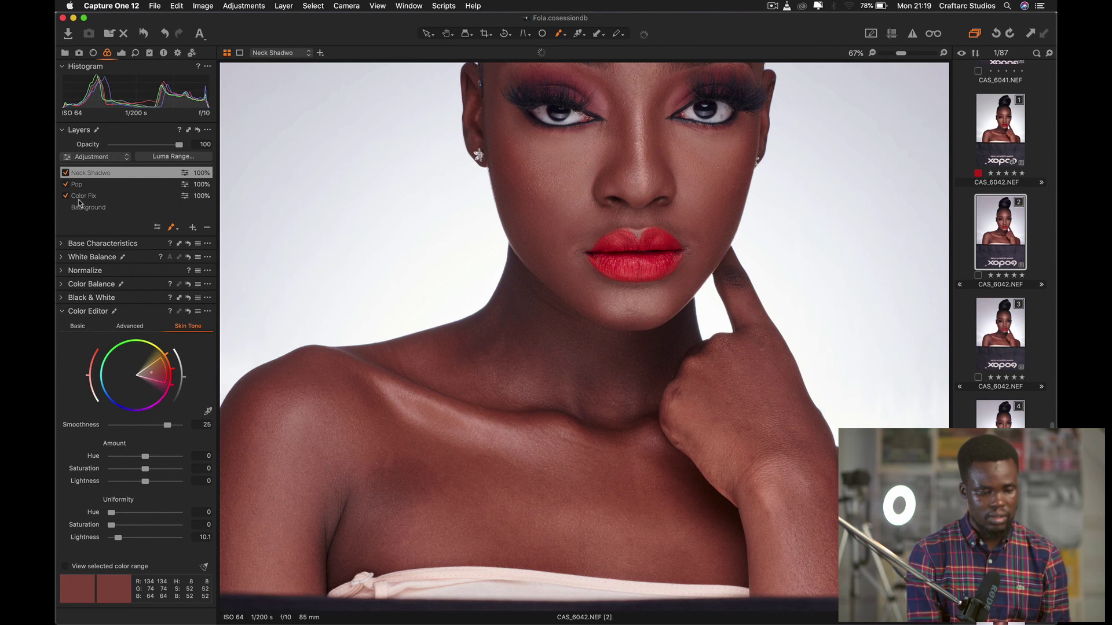
- Toggle the Neck Shadwo layer off and on for a before/after comparison, then shrink the brush
{"action": "left_click", "coordinate": [65, 173]}
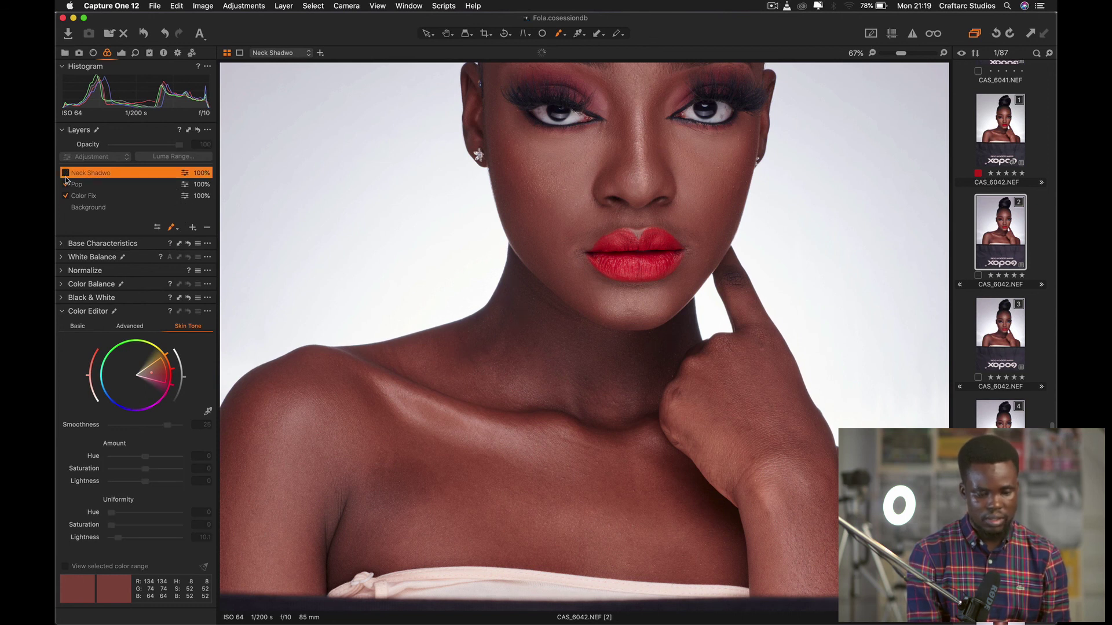
{"action": "left_click", "coordinate": [66, 174]}
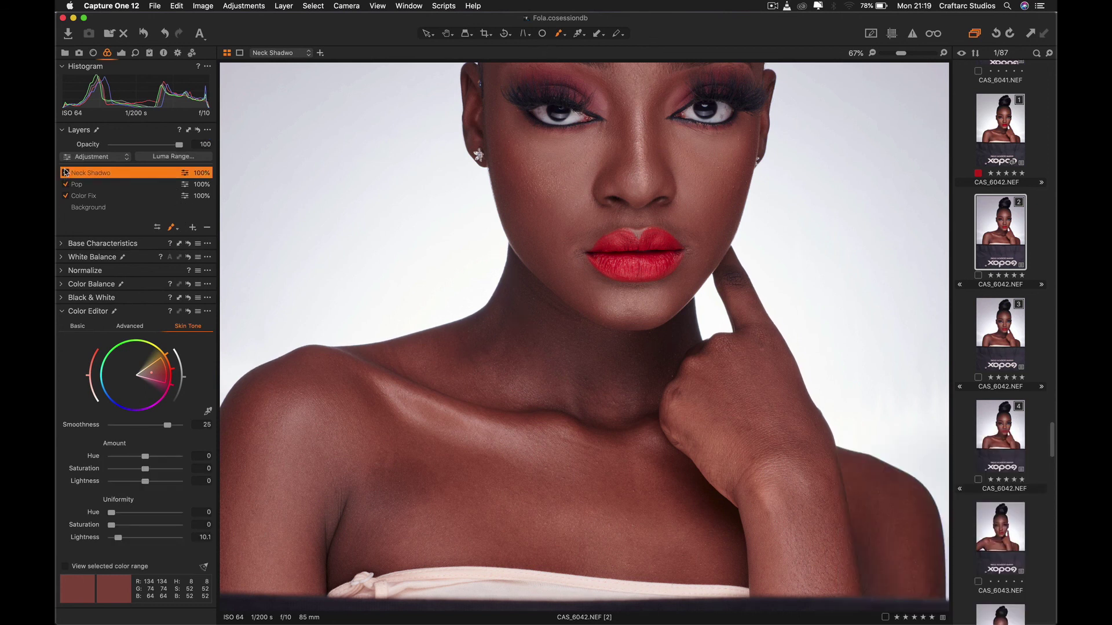
{"action": "left_click", "coordinate": [66, 173]}
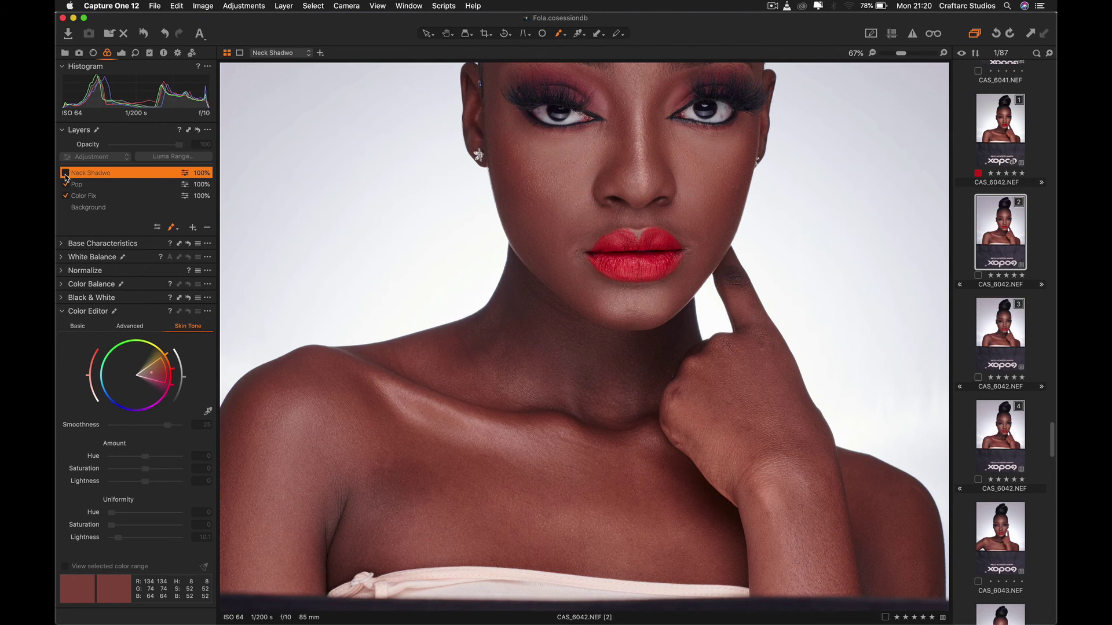
{"action": "left_click", "coordinate": [66, 174]}
{"action": "left_click", "coordinate": [66, 173]}
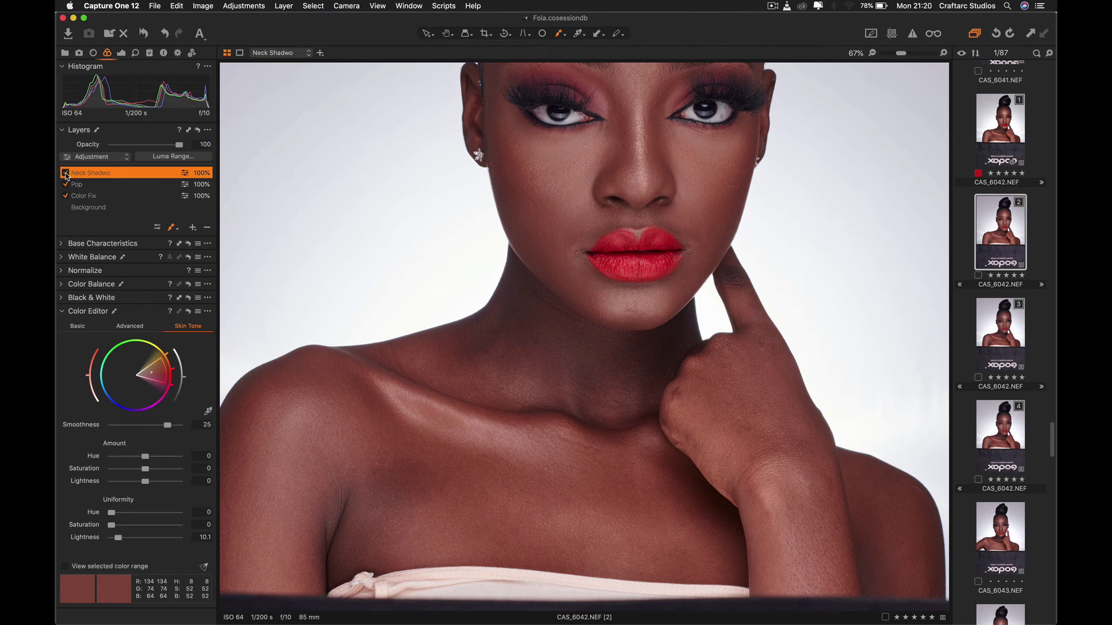
{"action": "left_click", "coordinate": [65, 173]}
{"action": "left_click", "coordinate": [65, 173]}
{"action": "left_click", "coordinate": [65, 173]}
{"action": "left_click", "coordinate": [65, 174]}
{"action": "left_click", "coordinate": [65, 173]}
{"action": "left_click", "coordinate": [66, 173]}
{"action": "left_click", "coordinate": [65, 173]}
{"action": "key", "text": "bracketleft"}
{"action": "key", "text": "bracketleft"}
- Paint the mask onto the neck, erase spill below the chin, and extend the neck's left edge
{"action": "mouse_move", "coordinate": [509, 285]}
{"action": "left_mouse_down"}
{"action": "mouse_move", "coordinate": [496, 335]}
{"action": "mouse_move", "coordinate": [471, 344]}
{"action": "mouse_move", "coordinate": [526, 351]}
{"action": "mouse_move", "coordinate": [511, 321]}
{"action": "mouse_move", "coordinate": [501, 330]}
{"action": "mouse_move", "coordinate": [528, 338]}
{"action": "mouse_move", "coordinate": [515, 293]}
{"action": "mouse_move", "coordinate": [643, 366]}
{"action": "mouse_move", "coordinate": [677, 350]}
{"action": "mouse_move", "coordinate": [683, 323]}
{"action": "mouse_move", "coordinate": [647, 380]}
{"action": "mouse_move", "coordinate": [645, 366]}
{"action": "mouse_move", "coordinate": [595, 362]}
{"action": "mouse_move", "coordinate": [624, 351]}
{"action": "mouse_move", "coordinate": [614, 346]}
{"action": "mouse_move", "coordinate": [637, 303]}
{"action": "left_mouse_up"}
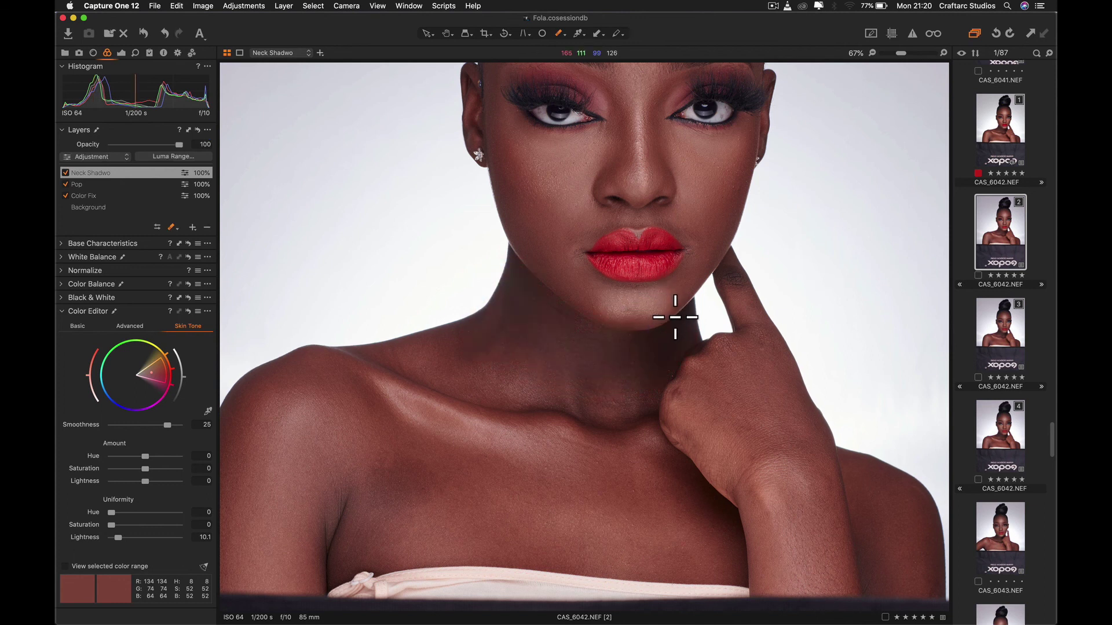
{"action": "key", "text": "alt"}
{"action": "left_click_drag", "start_coordinate": [666, 298], "coordinate": [637, 312]}
{"action": "mouse_move", "coordinate": [533, 307]}
{"action": "left_mouse_down"}
{"action": "mouse_move", "coordinate": [513, 280]}
{"action": "mouse_move", "coordinate": [550, 318]}
{"action": "mouse_move", "coordinate": [512, 290]}
{"action": "mouse_move", "coordinate": [486, 330]}
{"action": "mouse_move", "coordinate": [578, 350]}
{"action": "mouse_move", "coordinate": [530, 336]}
{"action": "mouse_move", "coordinate": [550, 347]}
{"action": "mouse_move", "coordinate": [676, 337]}
{"action": "mouse_move", "coordinate": [697, 323]}
{"action": "mouse_move", "coordinate": [655, 368]}
{"action": "mouse_move", "coordinate": [613, 375]}
{"action": "left_mouse_up"}
- Add mask on the upper chest, across the neck and up the right shoulder, then fit the portrait
{"action": "mouse_move", "coordinate": [392, 471]}
{"action": "left_mouse_down"}
{"action": "mouse_move", "coordinate": [380, 497]}
{"action": "mouse_move", "coordinate": [409, 467]}
{"action": "mouse_move", "coordinate": [380, 471]}
{"action": "mouse_move", "coordinate": [435, 462]}
{"action": "mouse_move", "coordinate": [397, 484]}
{"action": "mouse_move", "coordinate": [397, 471]}
{"action": "mouse_move", "coordinate": [377, 479]}
{"action": "mouse_move", "coordinate": [410, 484]}
{"action": "mouse_move", "coordinate": [386, 480]}
{"action": "left_mouse_up"}
{"action": "mouse_move", "coordinate": [523, 308]}
{"action": "left_mouse_down"}
{"action": "mouse_move", "coordinate": [600, 367]}
{"action": "mouse_move", "coordinate": [693, 325]}
{"action": "mouse_move", "coordinate": [652, 364]}
{"action": "left_mouse_up"}
{"action": "left_click_drag", "start_coordinate": [629, 352], "coordinate": [539, 231]}
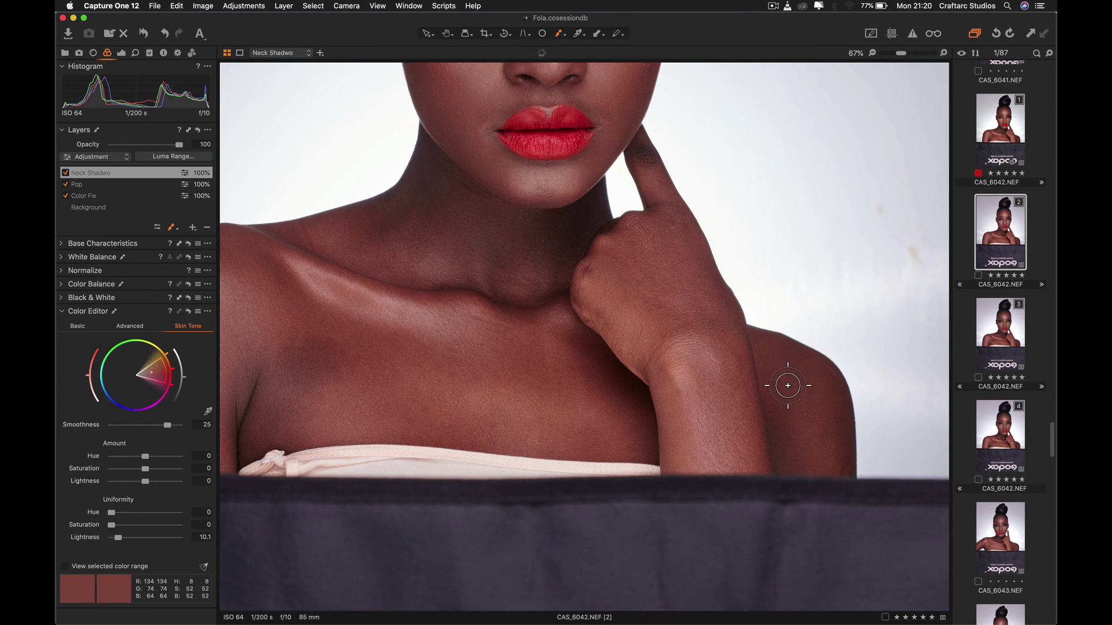
{"action": "mouse_move", "coordinate": [778, 422]}
{"action": "left_mouse_down"}
{"action": "mouse_move", "coordinate": [770, 354]}
{"action": "mouse_move", "coordinate": [794, 348]}
{"action": "mouse_move", "coordinate": [831, 423]}
{"action": "mouse_move", "coordinate": [824, 463]}
{"action": "mouse_move", "coordinate": [777, 405]}
{"action": "mouse_move", "coordinate": [823, 435]}
{"action": "mouse_move", "coordinate": [762, 340]}
{"action": "mouse_move", "coordinate": [800, 445]}
{"action": "mouse_move", "coordinate": [763, 347]}
{"action": "mouse_move", "coordinate": [819, 366]}
{"action": "mouse_move", "coordinate": [819, 390]}
{"action": "mouse_move", "coordinate": [836, 392]}
{"action": "mouse_move", "coordinate": [843, 441]}
{"action": "mouse_move", "coordinate": [790, 412]}
{"action": "mouse_move", "coordinate": [834, 412]}
{"action": "mouse_move", "coordinate": [782, 350]}
{"action": "mouse_move", "coordinate": [788, 423]}
{"action": "mouse_move", "coordinate": [774, 376]}
{"action": "mouse_move", "coordinate": [781, 406]}
{"action": "mouse_move", "coordinate": [816, 452]}
{"action": "mouse_move", "coordinate": [837, 410]}
{"action": "mouse_move", "coordinate": [839, 456]}
{"action": "mouse_move", "coordinate": [807, 460]}
{"action": "mouse_move", "coordinate": [853, 427]}
{"action": "left_mouse_up"}
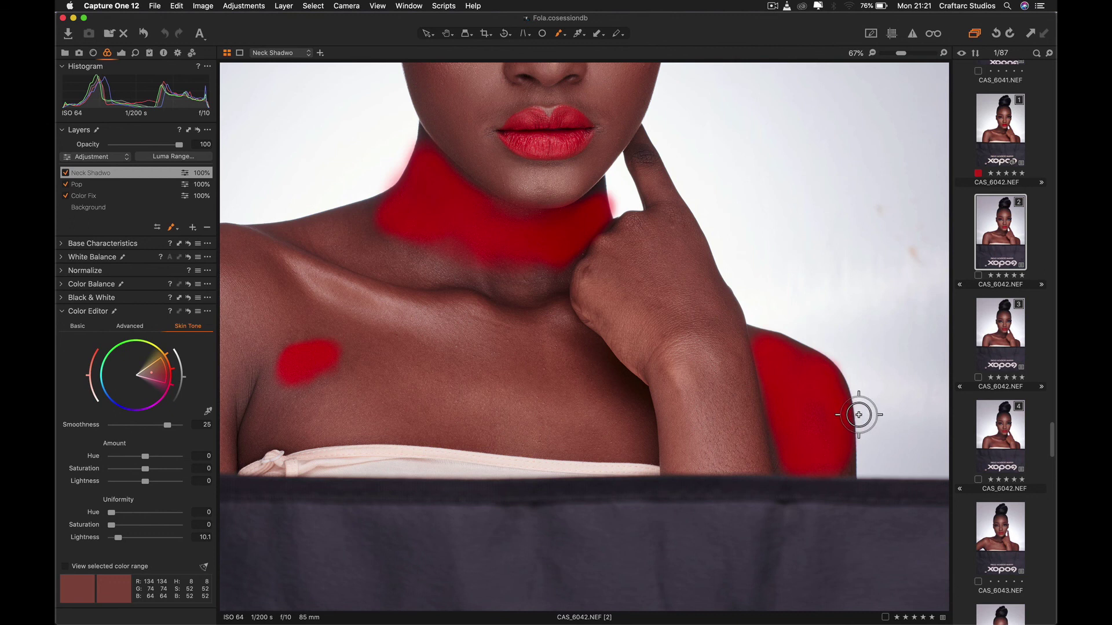
{"action": "key", "text": "v"}
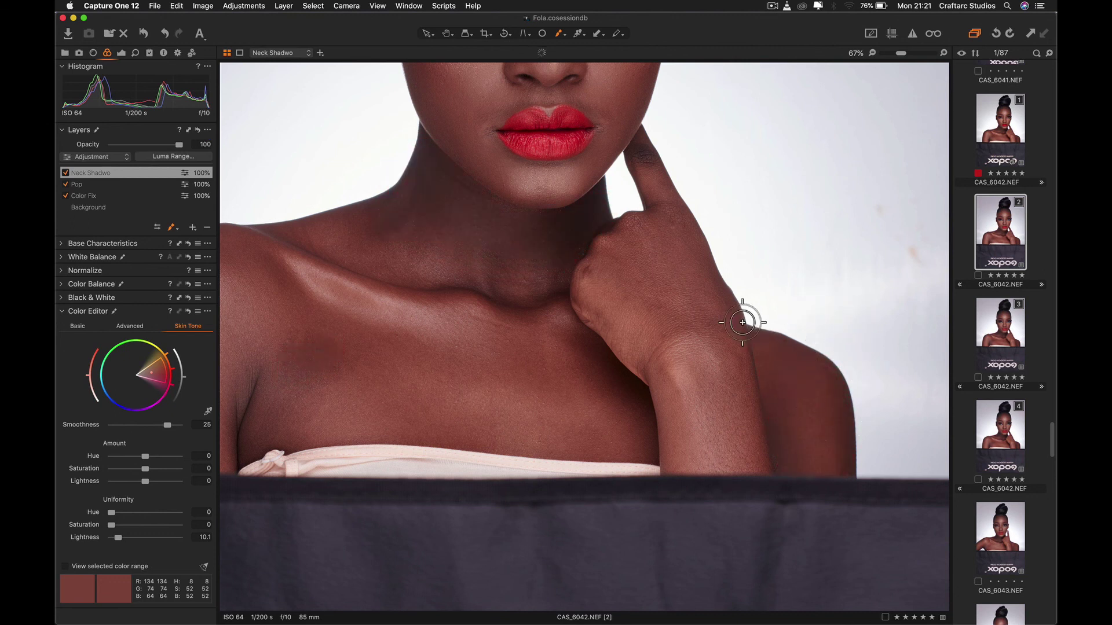
{"action": "key", "text": "super+0"}
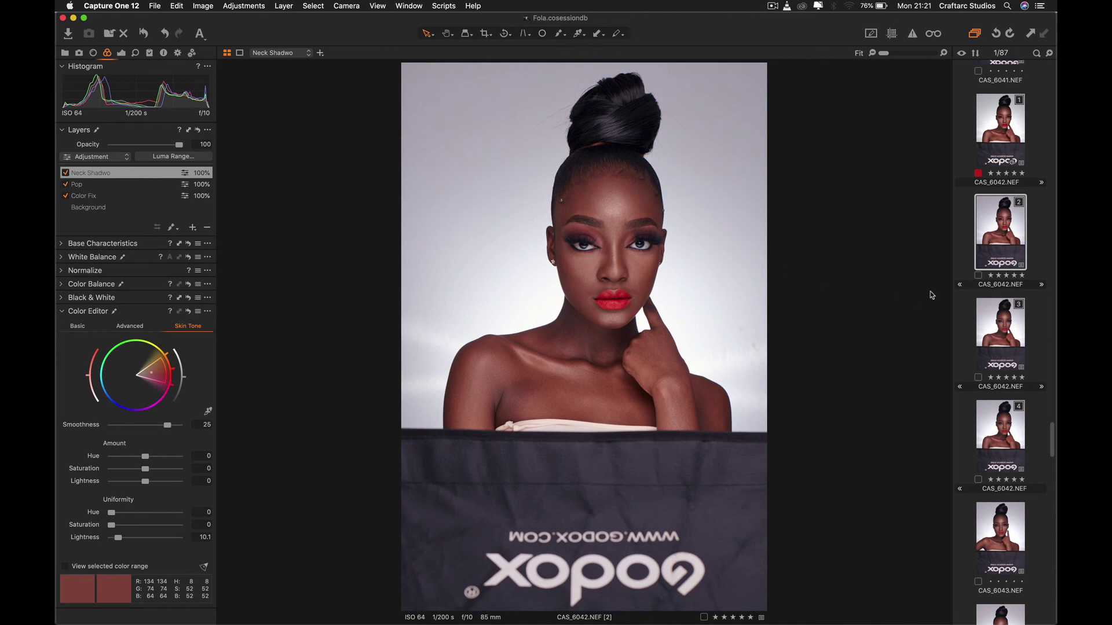
- Compare the unedited CAS_6042 copy with the retouched variant, ending on the retouched one, and show export settings
{"action": "left_click", "coordinate": [1002, 327]}
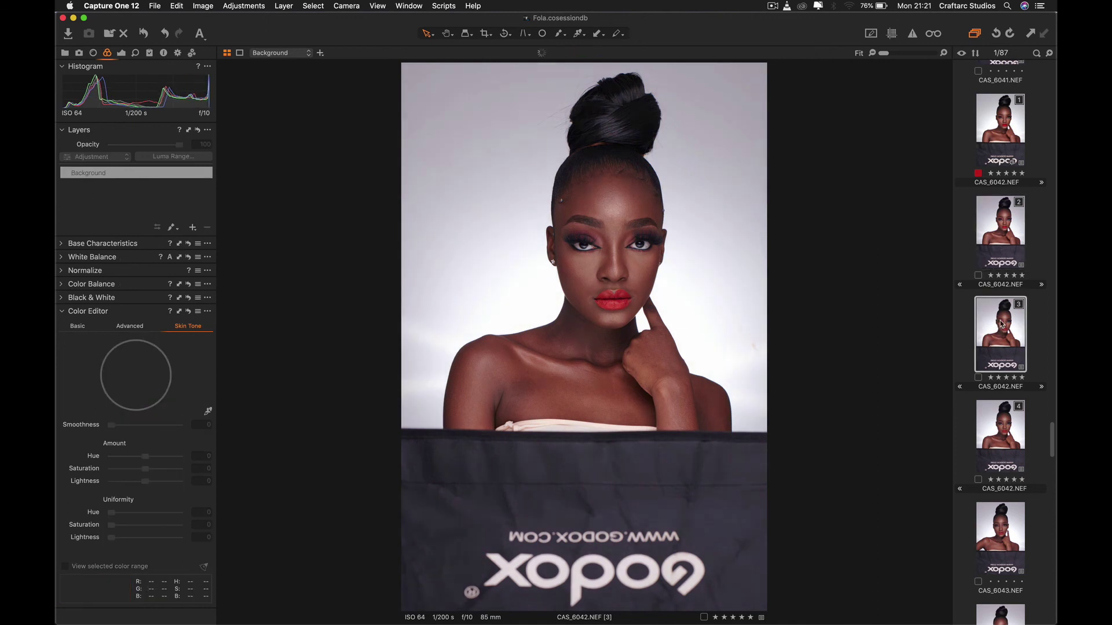
{"action": "left_click", "coordinate": [1003, 228]}
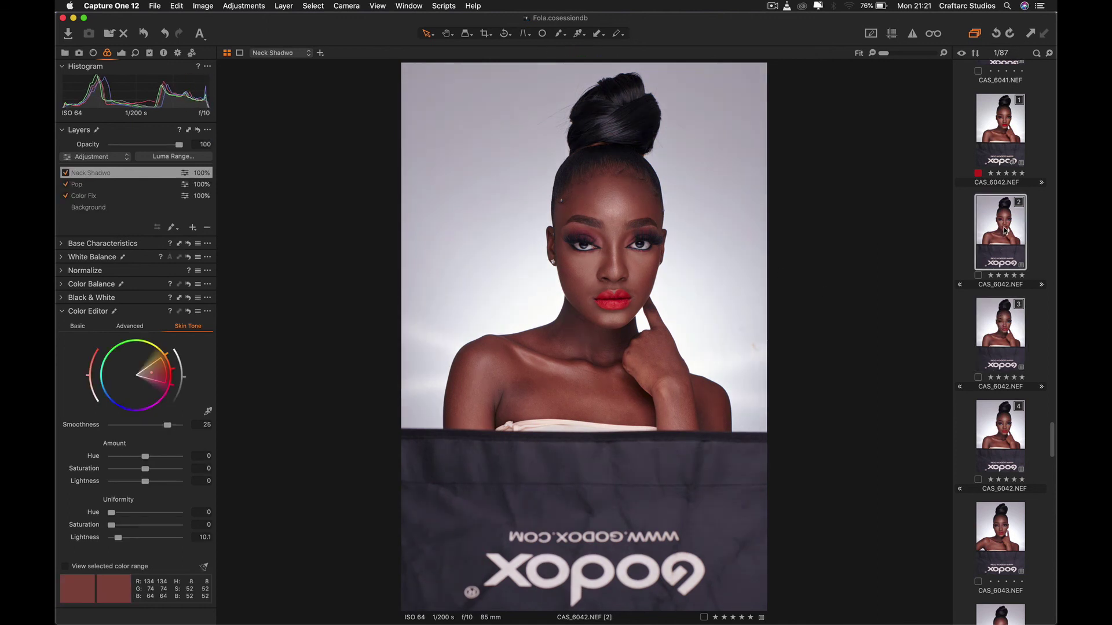
{"action": "left_click", "coordinate": [1001, 324]}
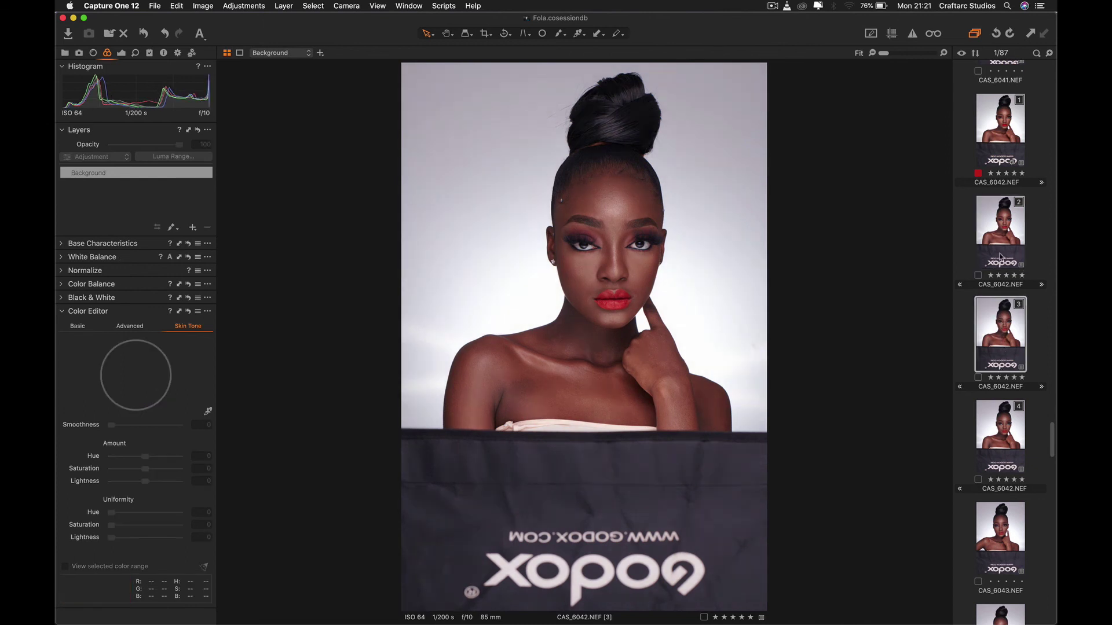
{"action": "left_click", "coordinate": [1004, 227]}
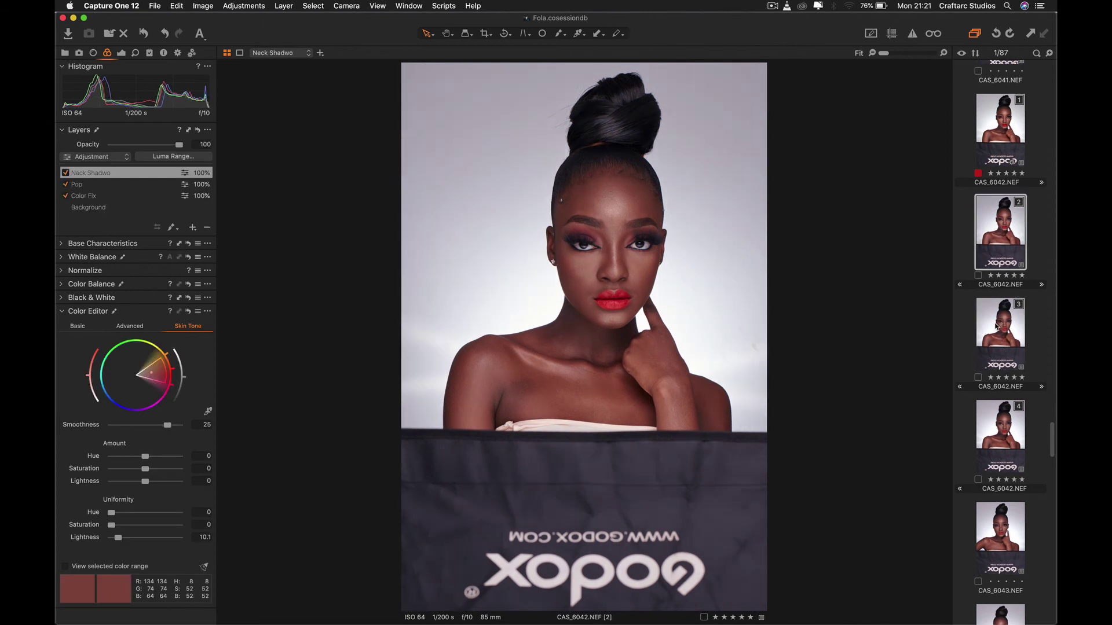
{"action": "left_click", "coordinate": [996, 326]}
{"action": "left_click", "coordinate": [998, 227]}
{"action": "left_click", "coordinate": [179, 53]}
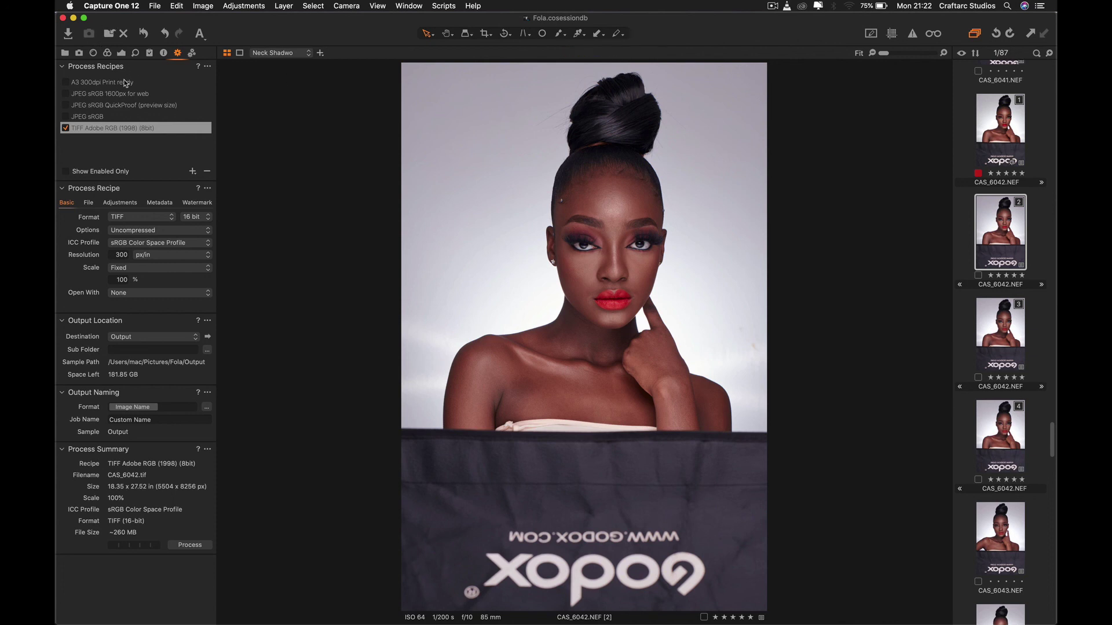
- Finish the TIFF Adobe RGB (1998) recipe as an uncompressed 16-bit TIFF at 300 px/in
{"action": "left_click", "coordinate": [776, 6]}
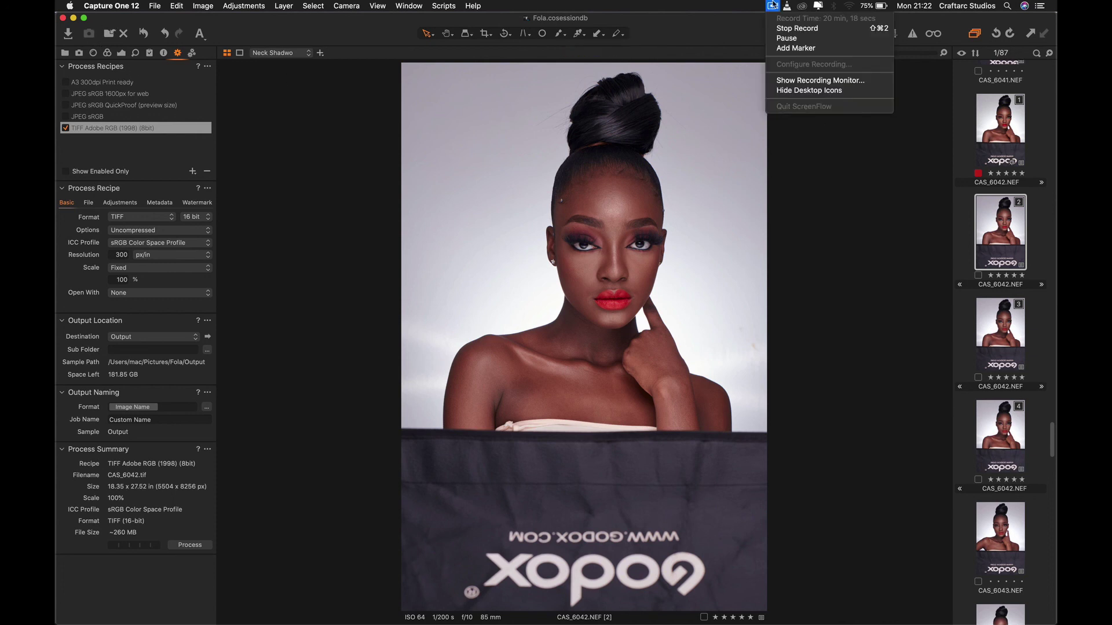